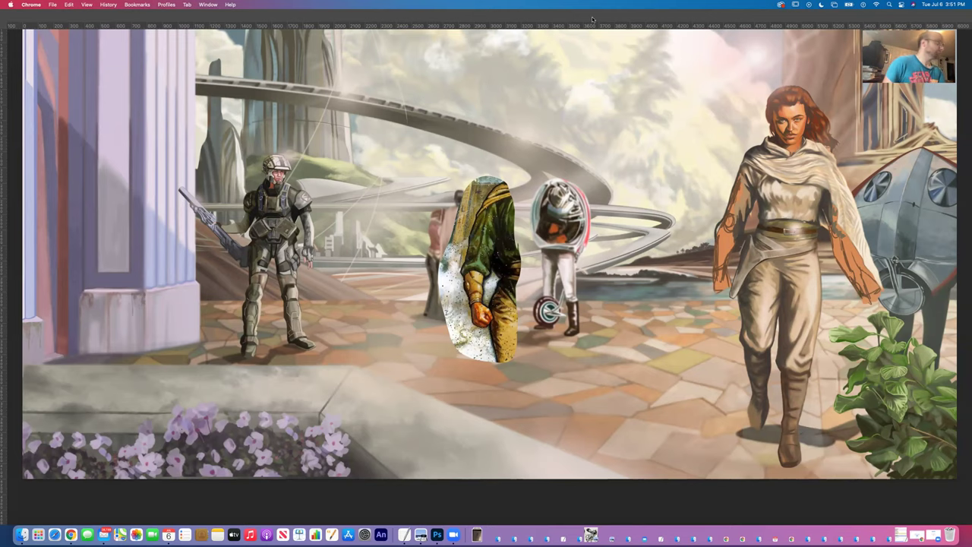
# Switch to Photoshop and move the Layers and Paths panels clear of the painted figures.
pyautogui.press('super+Tab')
pyautogui.moveTo(307, 36); pyautogui.dragTo(354, 380)
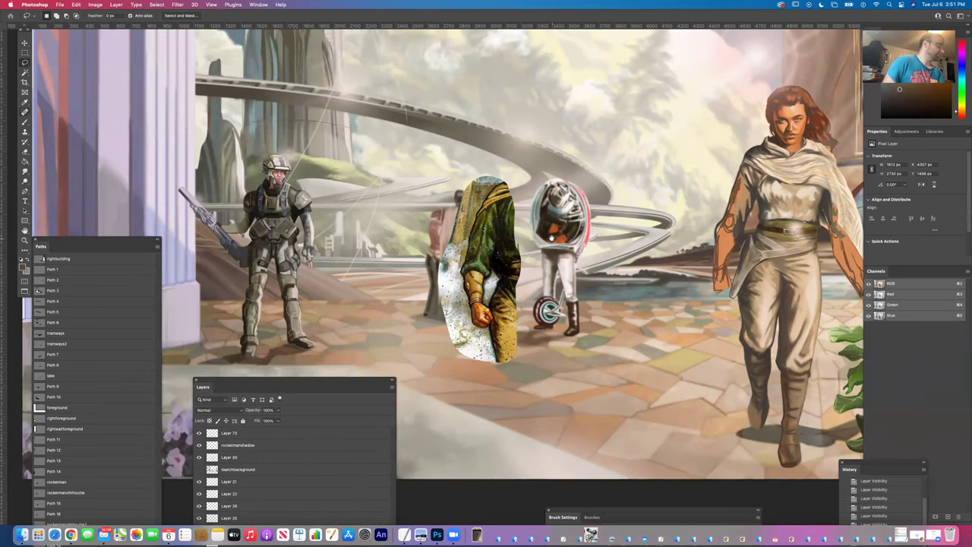
pyautogui.scroll(-3, 551, 250)
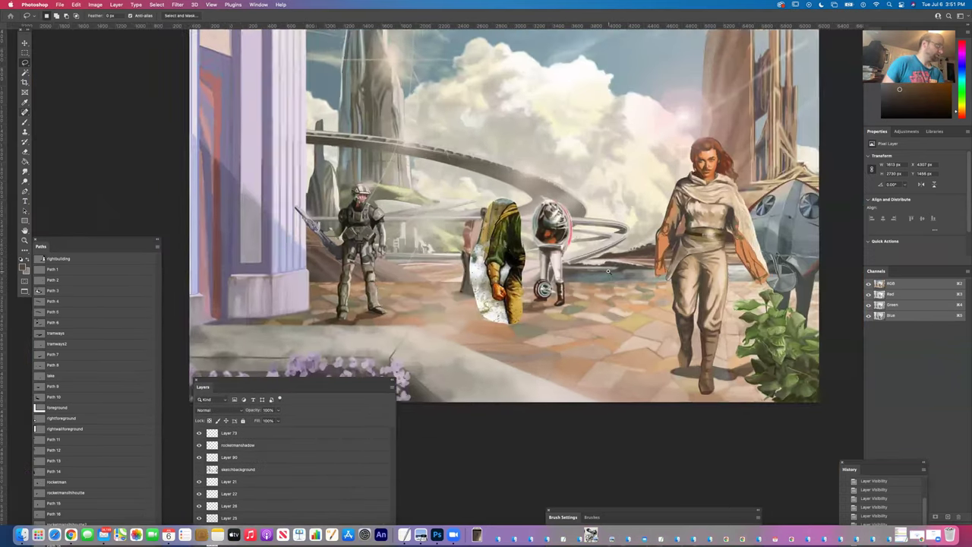
pyautogui.scroll(5, 577, 270)
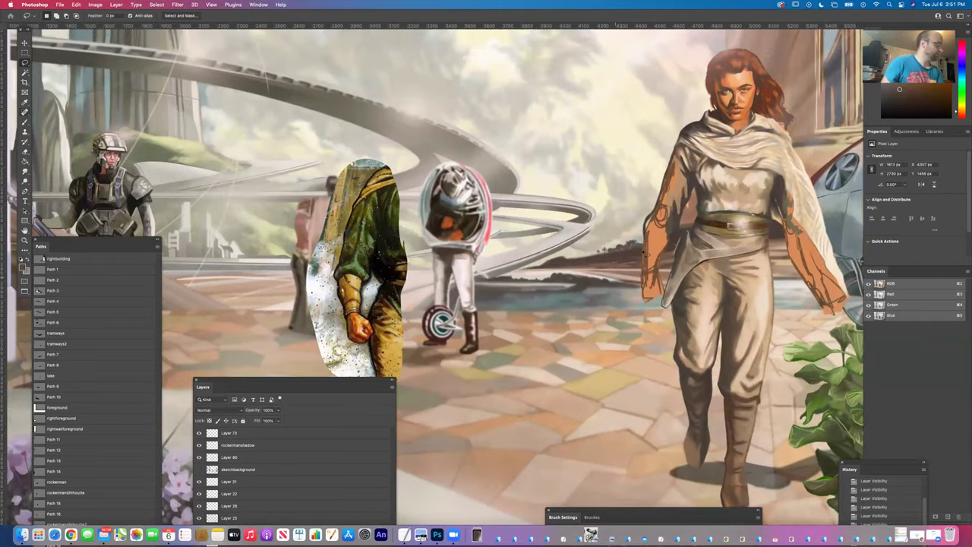
pyautogui.hscroll(2, 599, 216)
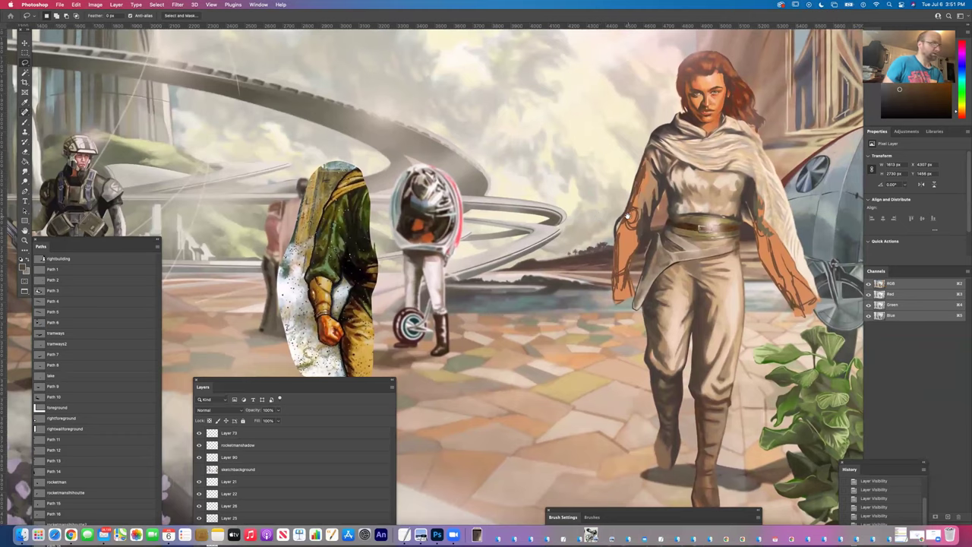
pyautogui.hscroll(2, 633, 221)
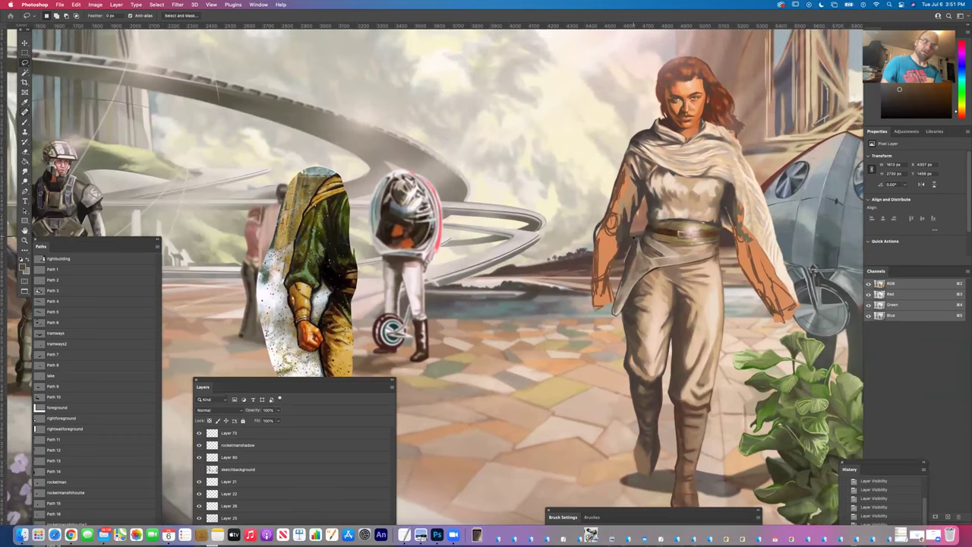
pyautogui.hscroll(-2, 544, 250)
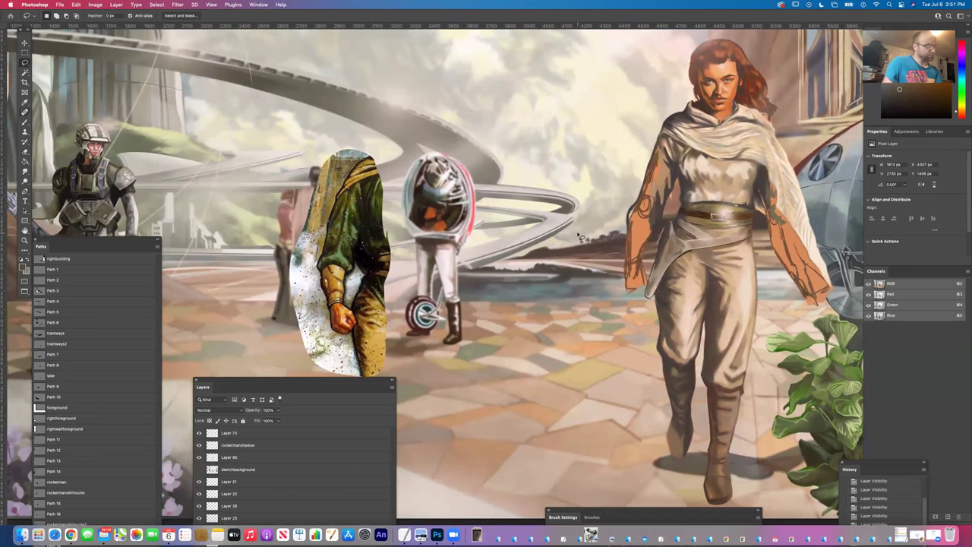
pyautogui.hscroll(-3, 580, 237)
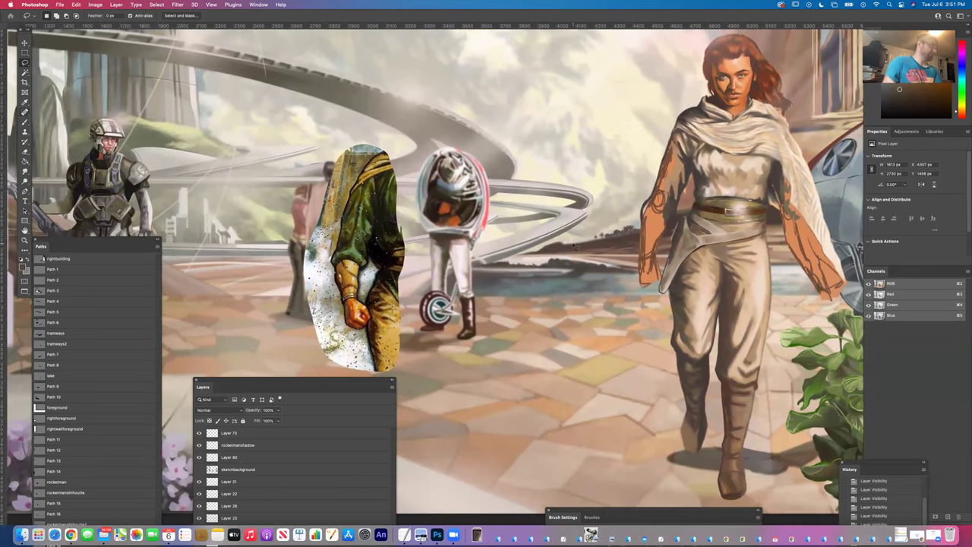
pyautogui.moveTo(293, 380); pyautogui.dragTo(411, 399)
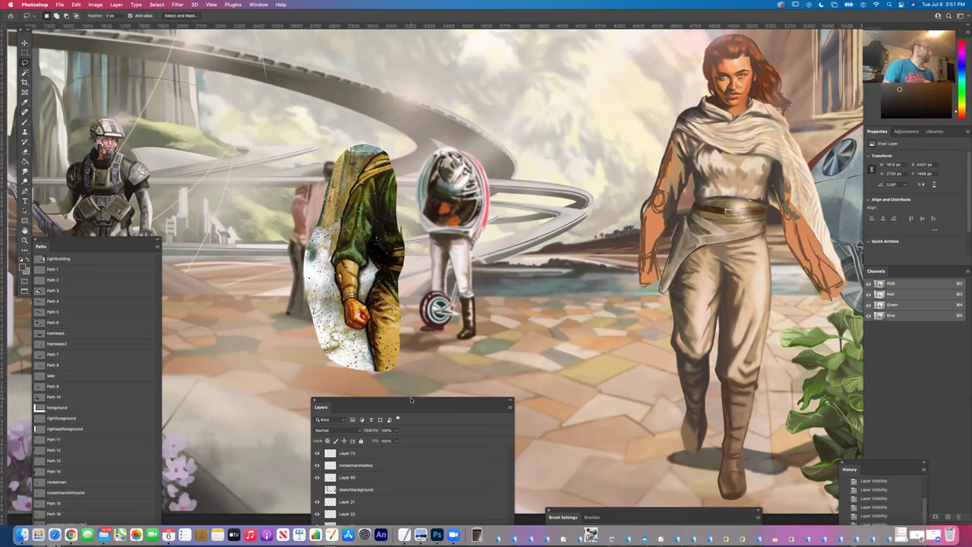
pyautogui.moveTo(115, 240); pyautogui.dragTo(210, 376)
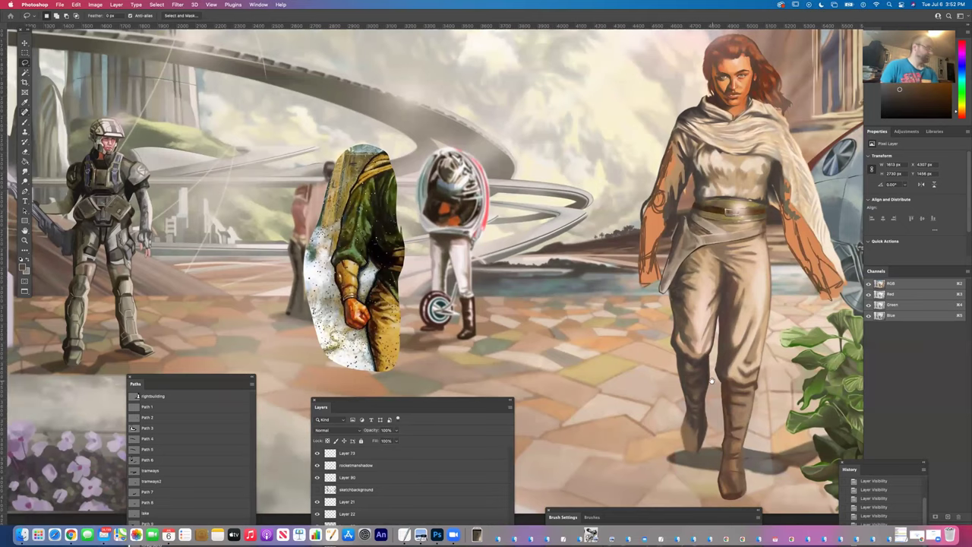
# Sample light beiges from the walking woman's tunic and brush them over the orange sketch of her right upper sleeve.
pyautogui.scroll(2, 698, 275)
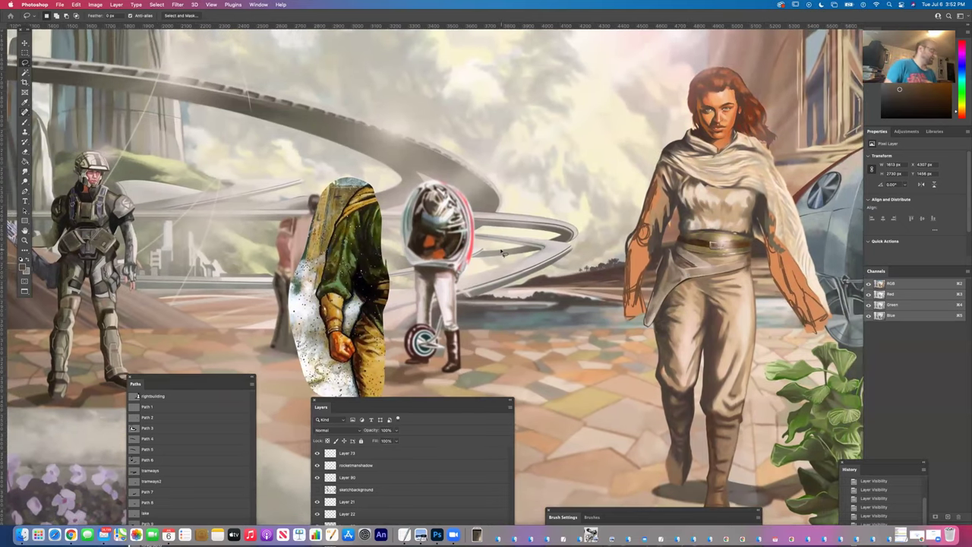
pyautogui.click(24, 104)
pyautogui.click(696, 206)
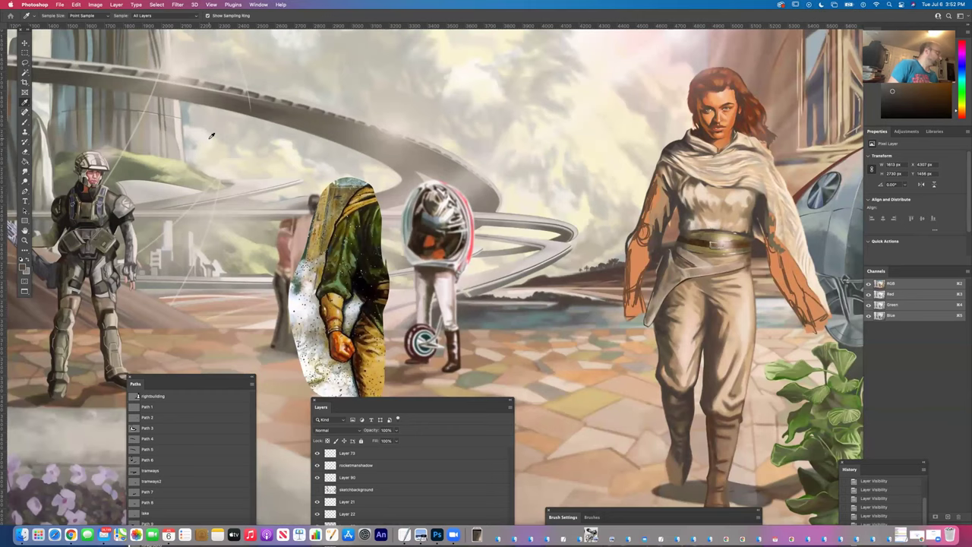
pyautogui.click(727, 205)
pyautogui.click(24, 123)
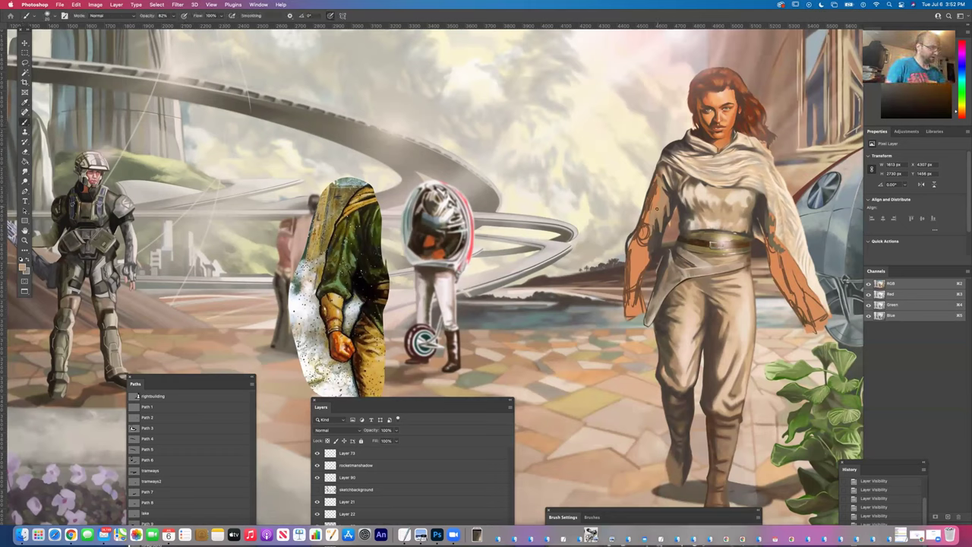
pyautogui.click(24, 101)
pyautogui.click(722, 194)
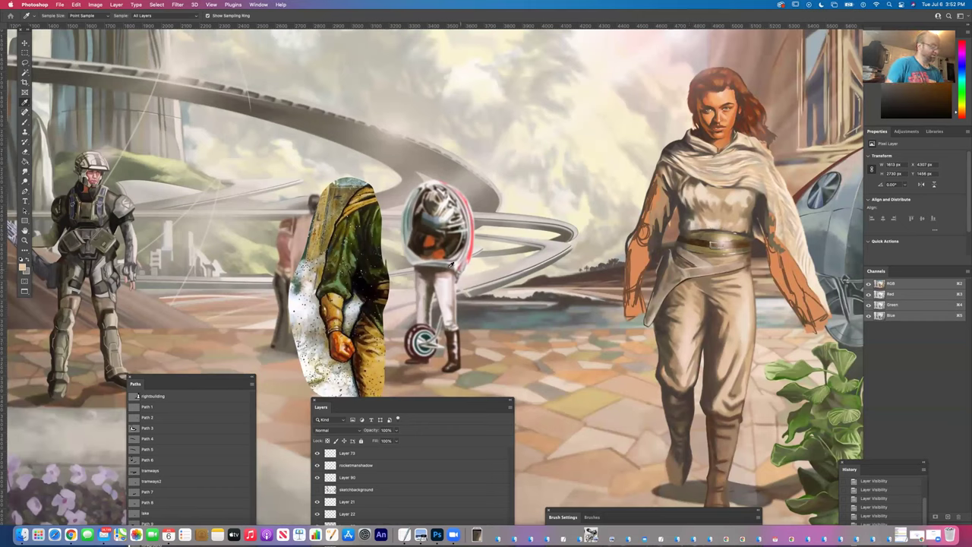
pyautogui.click(26, 123)
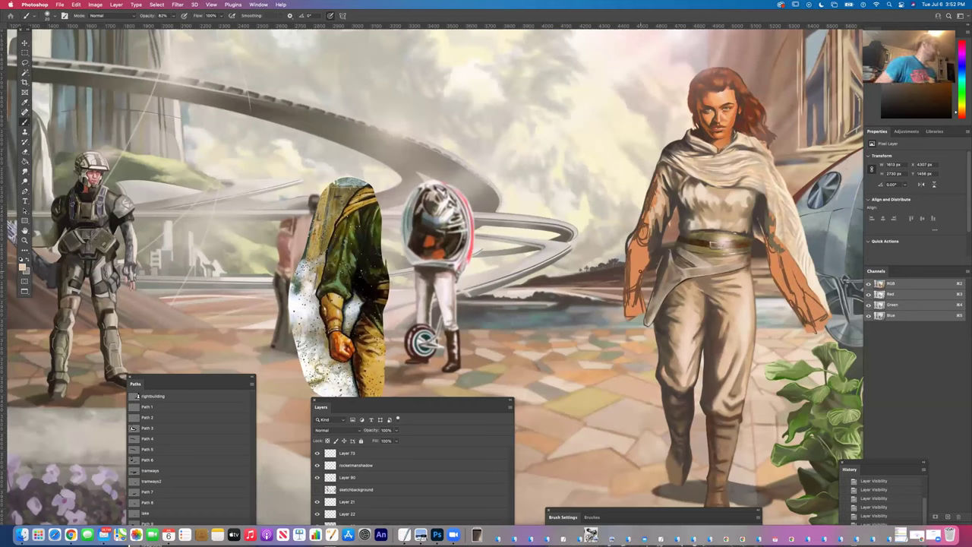
# Sample a mid tan from the tunic just above the belt and paint it into the right sleeve.
pyautogui.press('i')
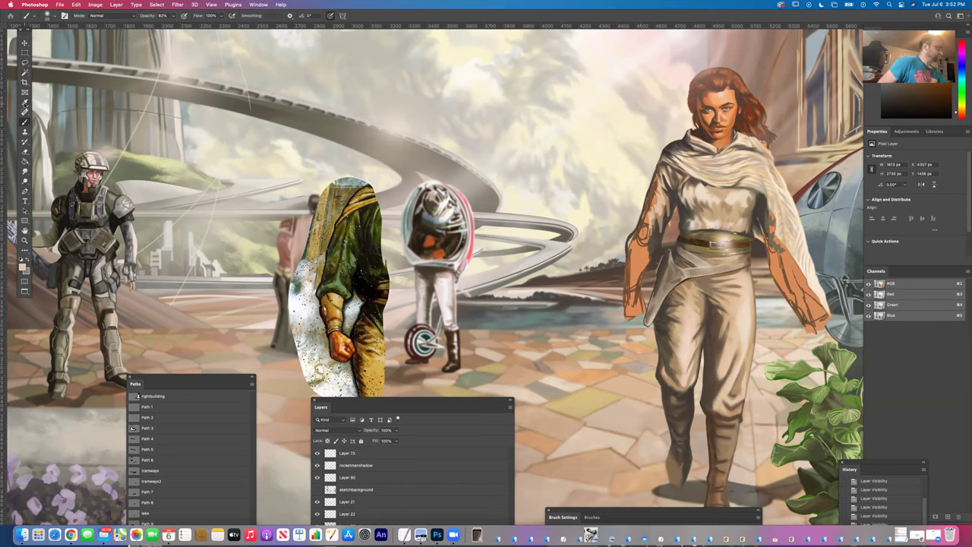
pyautogui.click(718, 215)
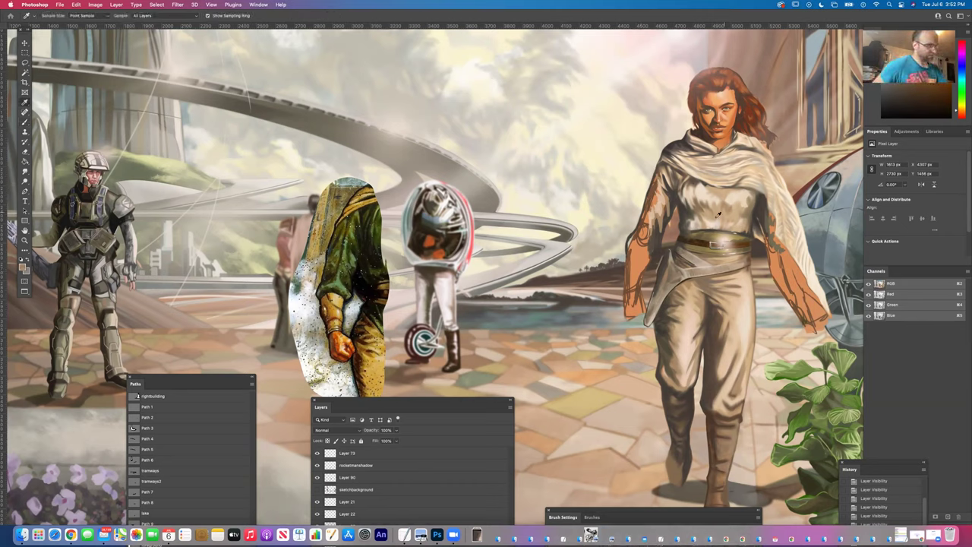
pyautogui.click(25, 121)
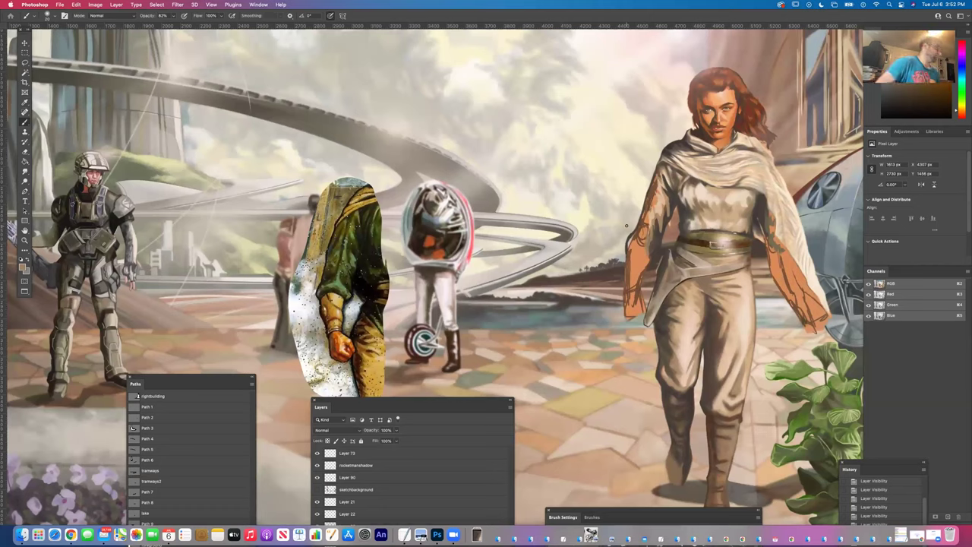
pyautogui.click(25, 102)
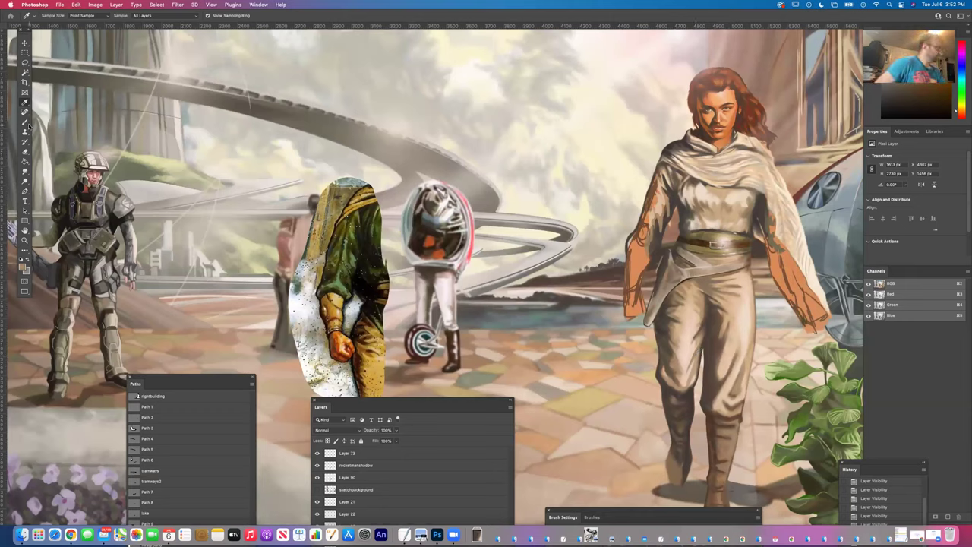
pyautogui.press('b')
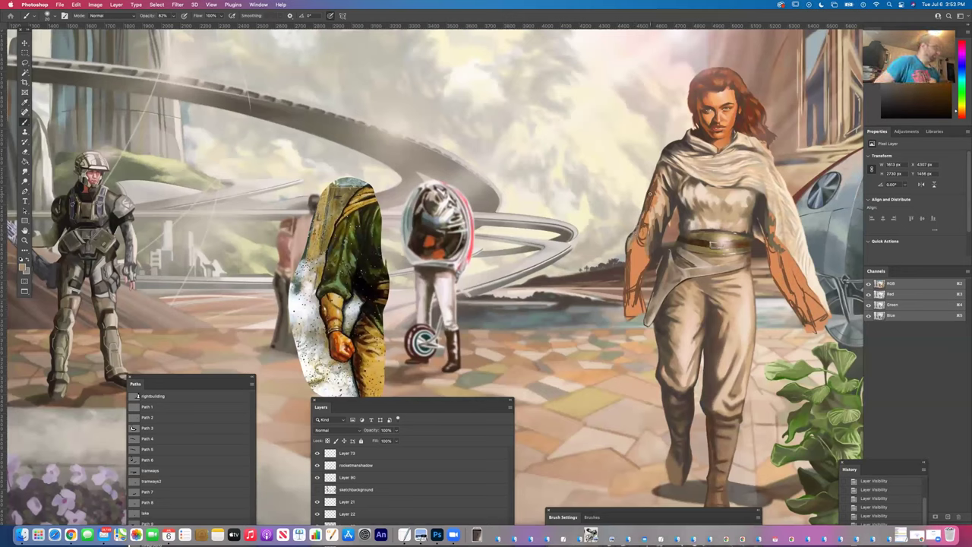
# Sample a dark shadow tone from the tunic's edge and a brown below the belt, and paint the right sleeve's shaded folds.
pyautogui.press('i')
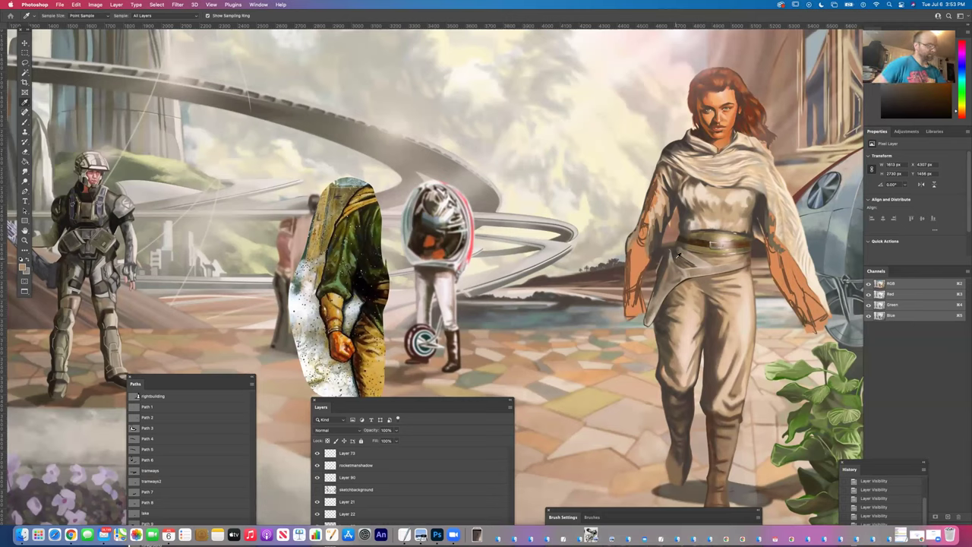
pyautogui.click(751, 206)
pyautogui.press('b')
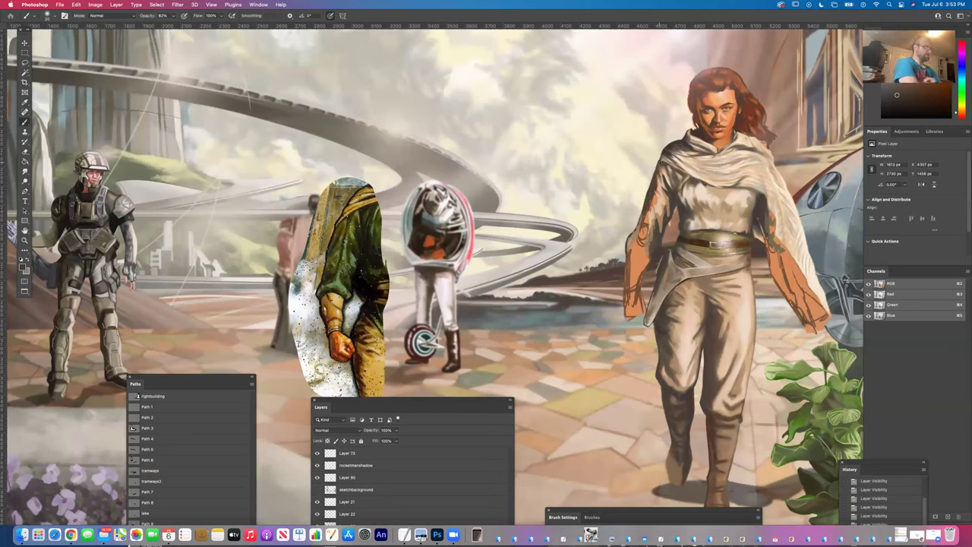
pyautogui.press('i')
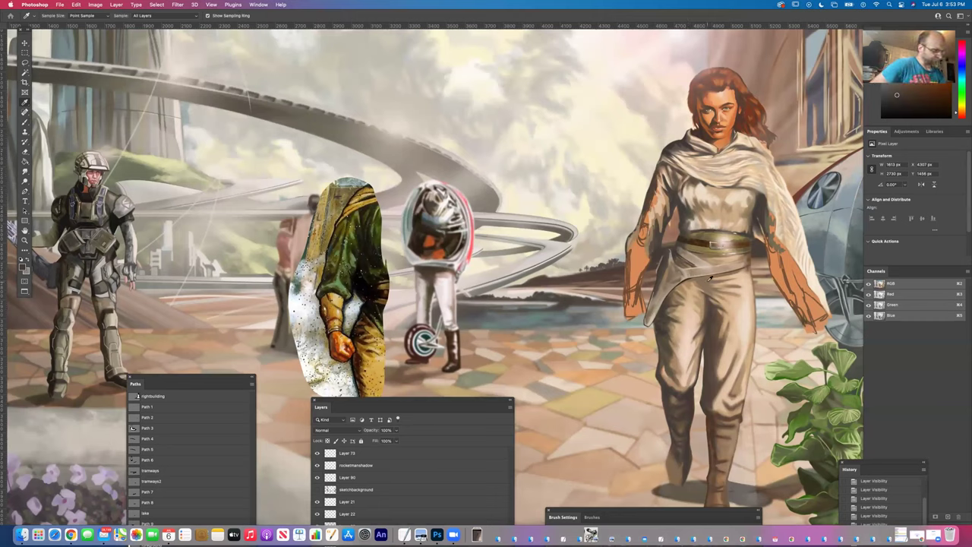
pyautogui.click(708, 275)
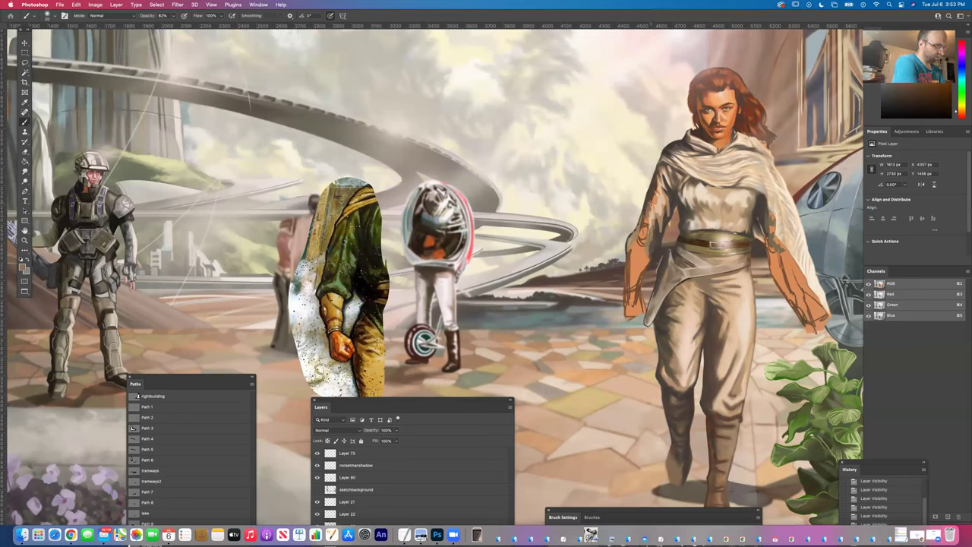
pyautogui.press('0')
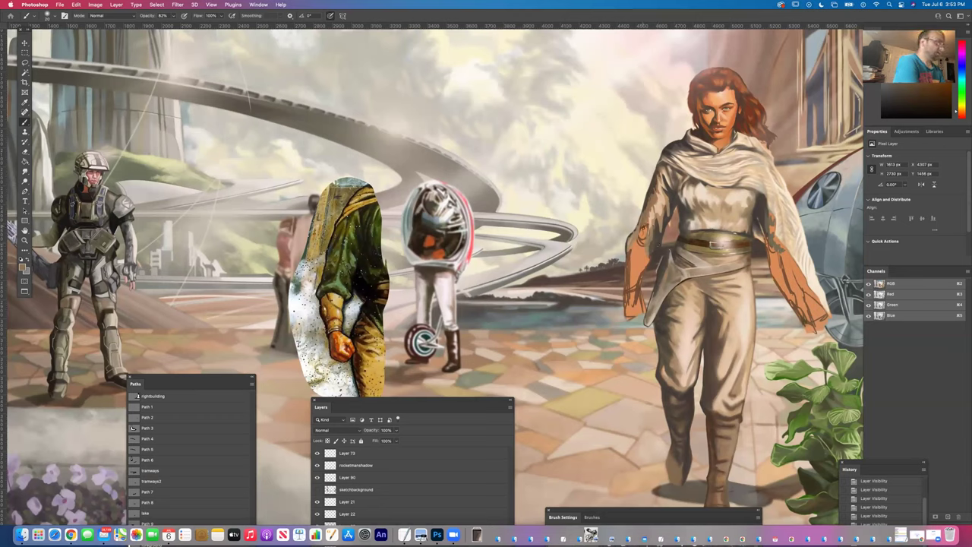
# Sample a light beige from the painted upper sleeve and brush highlights down the right sleeve to the elbow.
pyautogui.press('i')
pyautogui.click(665, 195)
pyautogui.press('b')
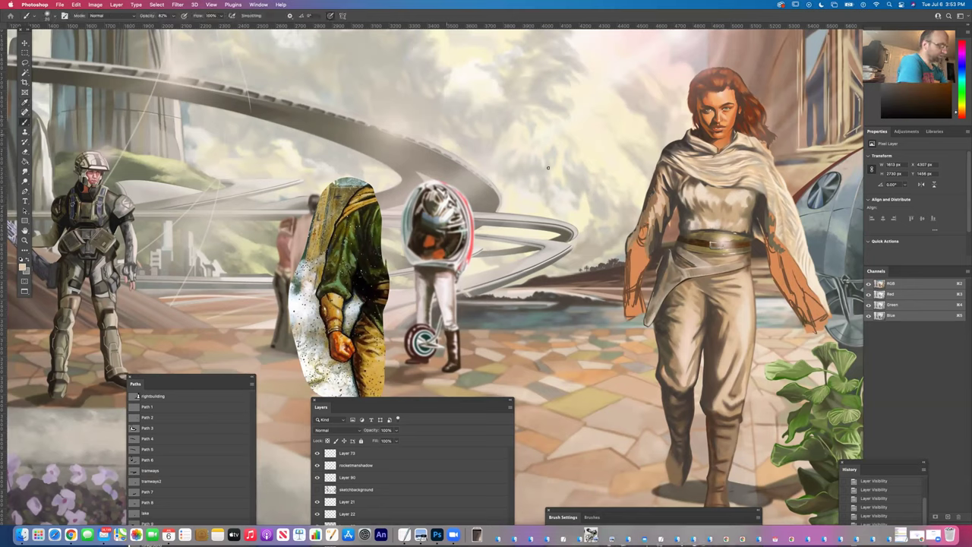
pyautogui.moveTo(648, 222); pyautogui.dragTo(643, 243)
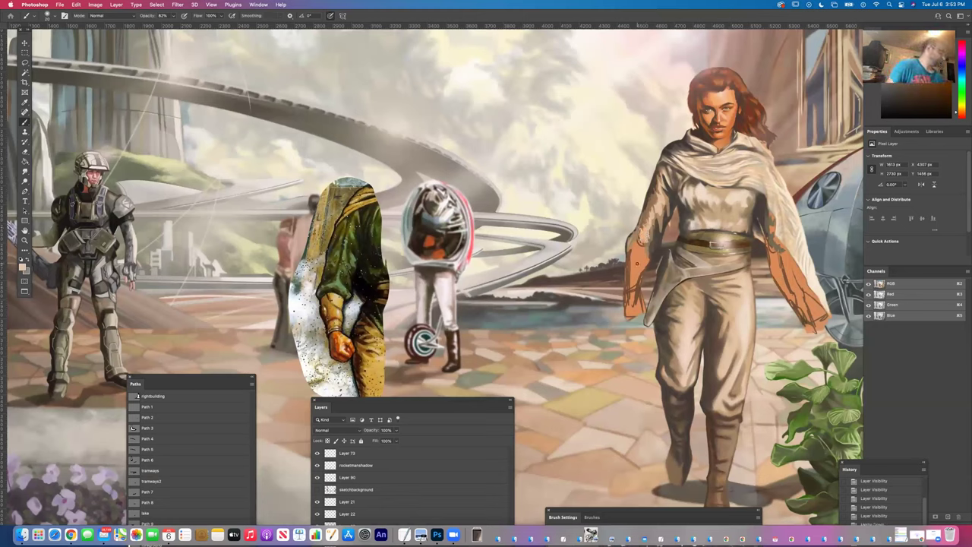
pyautogui.moveTo(640, 234); pyautogui.dragTo(636, 237)
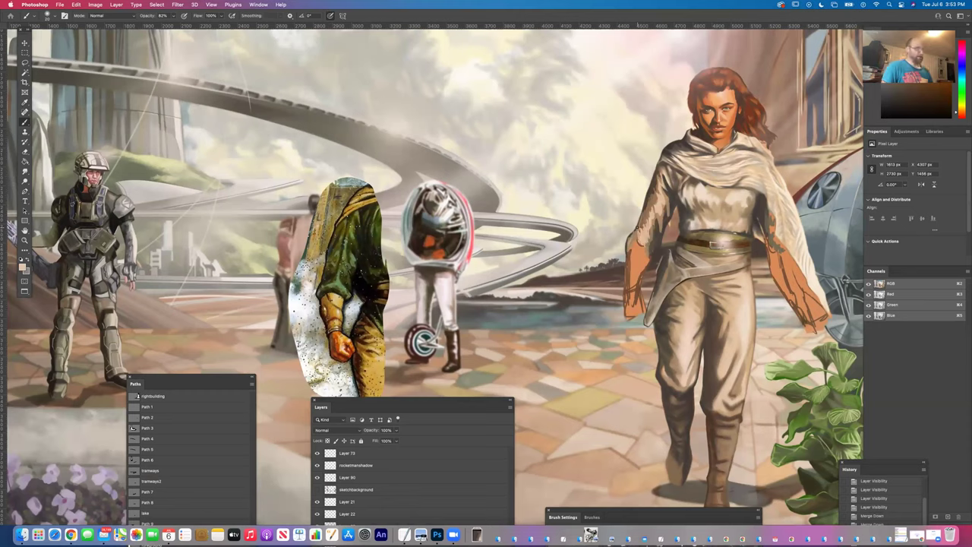
pyautogui.moveTo(642, 237); pyautogui.dragTo(638, 240)
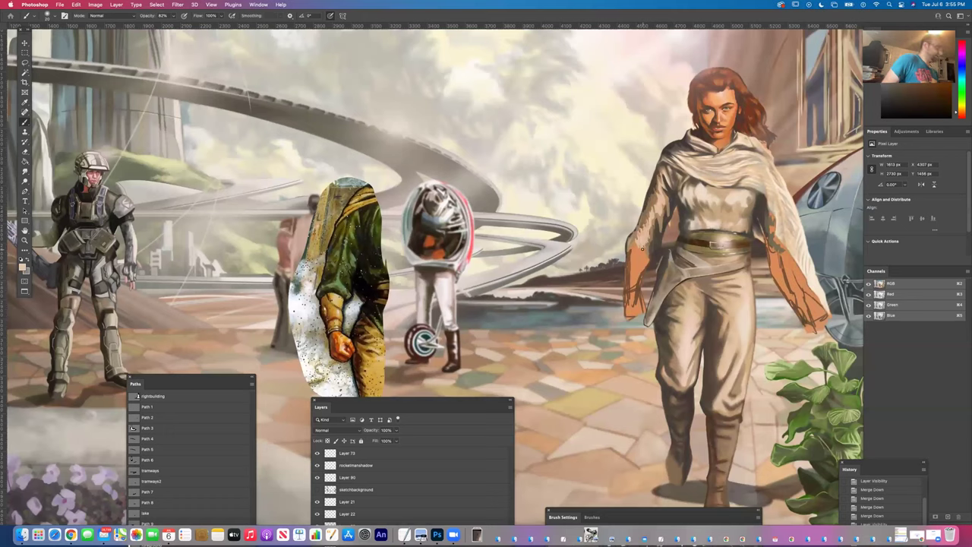
# Preview the walking woman's layer with a Black & White adjustment to check her tonal values, and cancel it without applying.
pyautogui.click(24, 102)
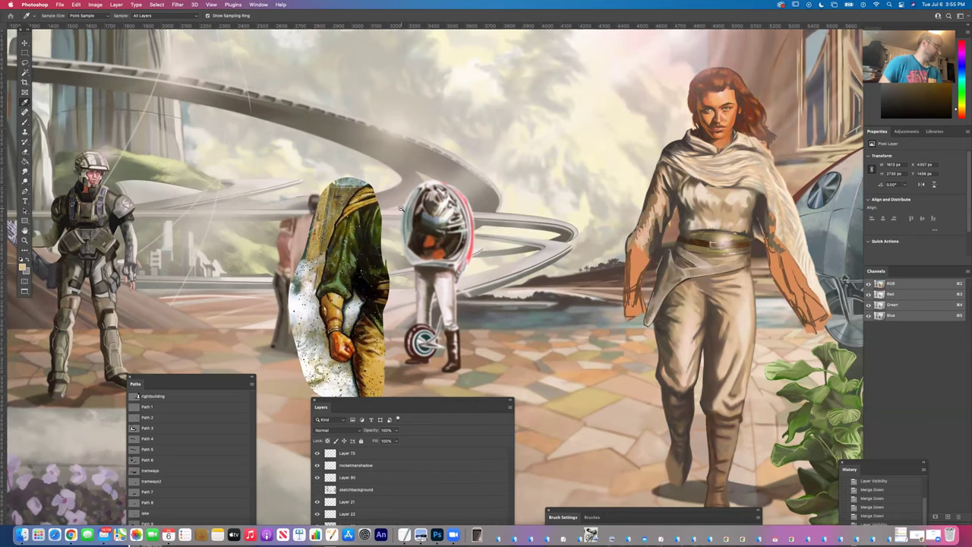
pyautogui.press('super+0')
pyautogui.moveTo(395, 188); pyautogui.dragTo(434, 230)
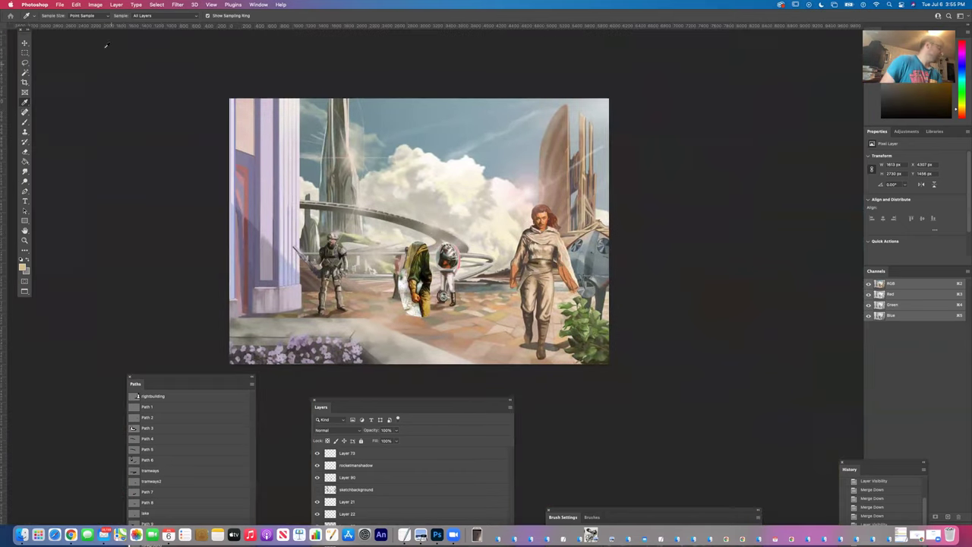
pyautogui.click(96, 4)
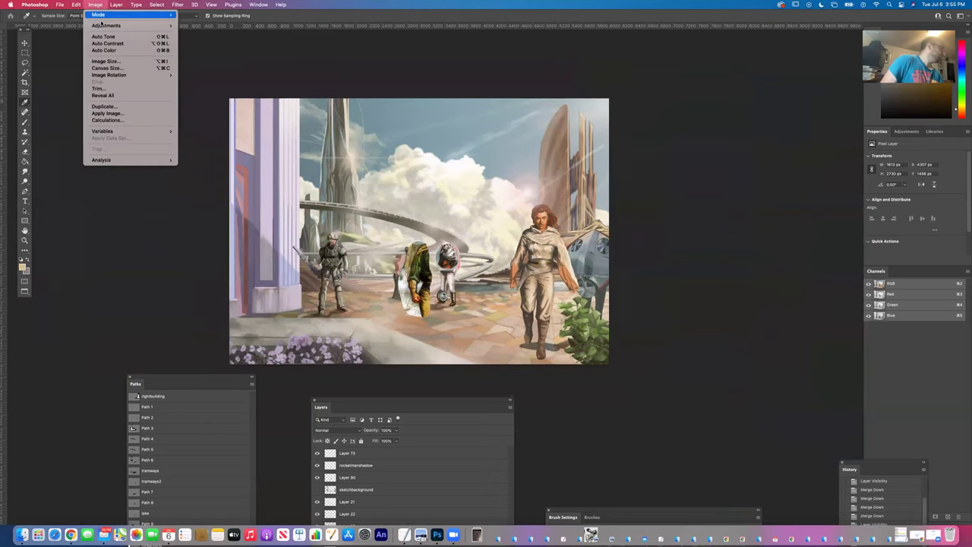
pyautogui.moveTo(103, 26)
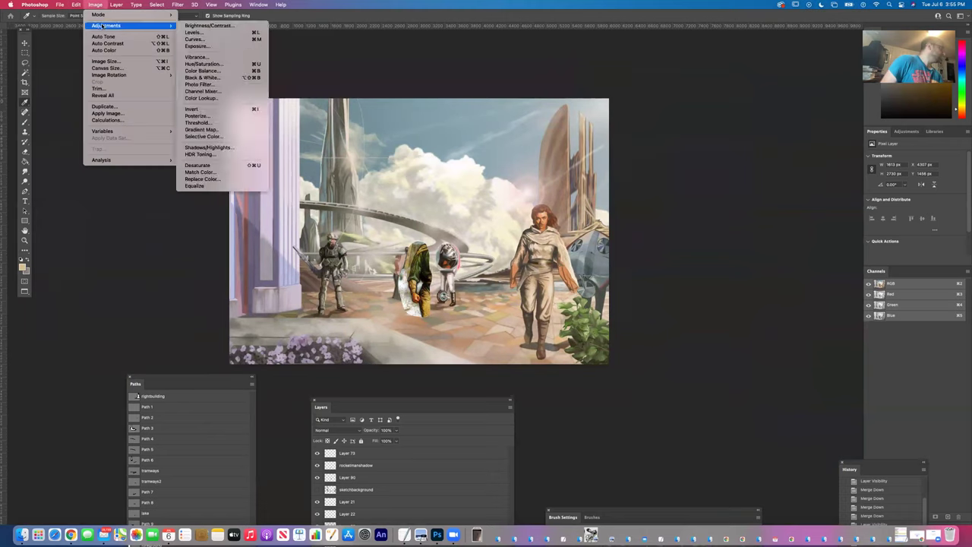
pyautogui.click(215, 78)
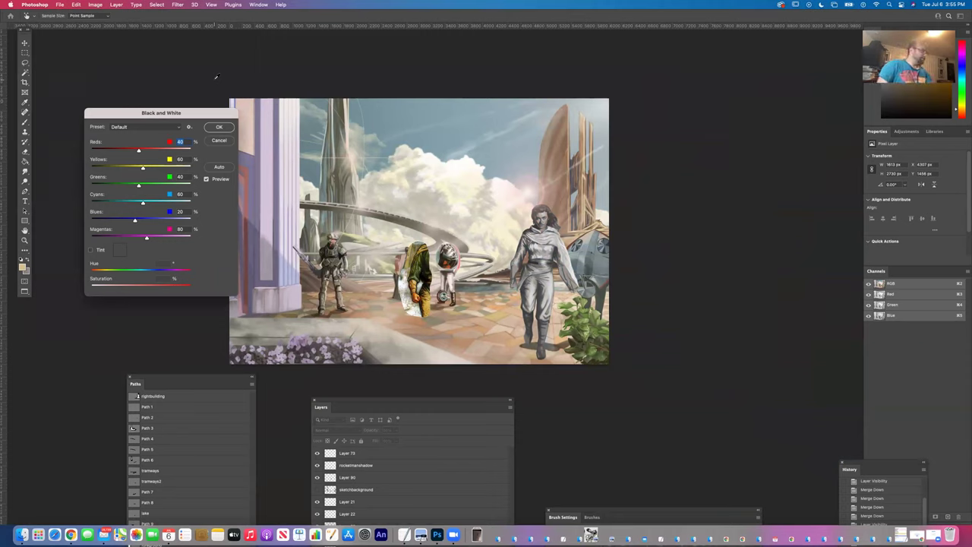
pyautogui.click(217, 139)
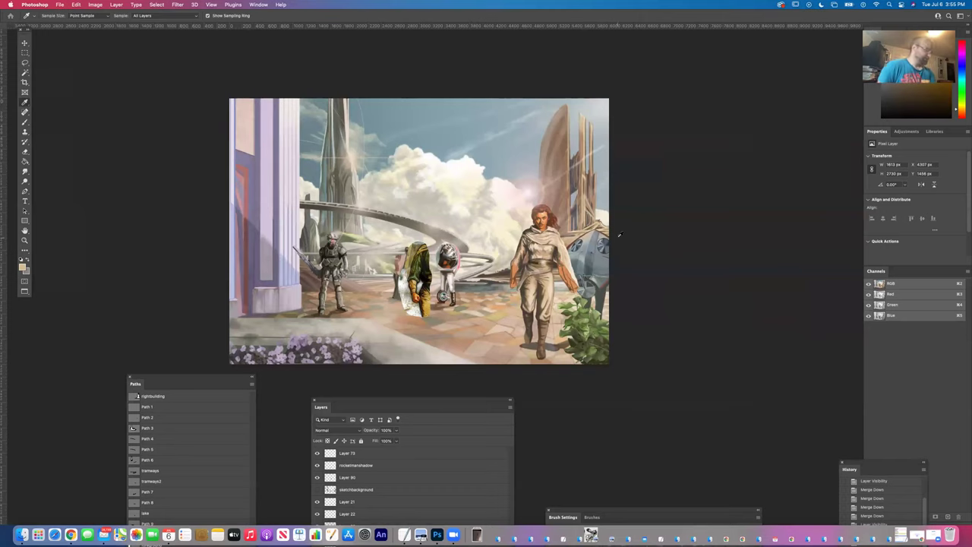
pyautogui.scroll(5, 518, 241)
pyautogui.scroll(1, 522, 243)
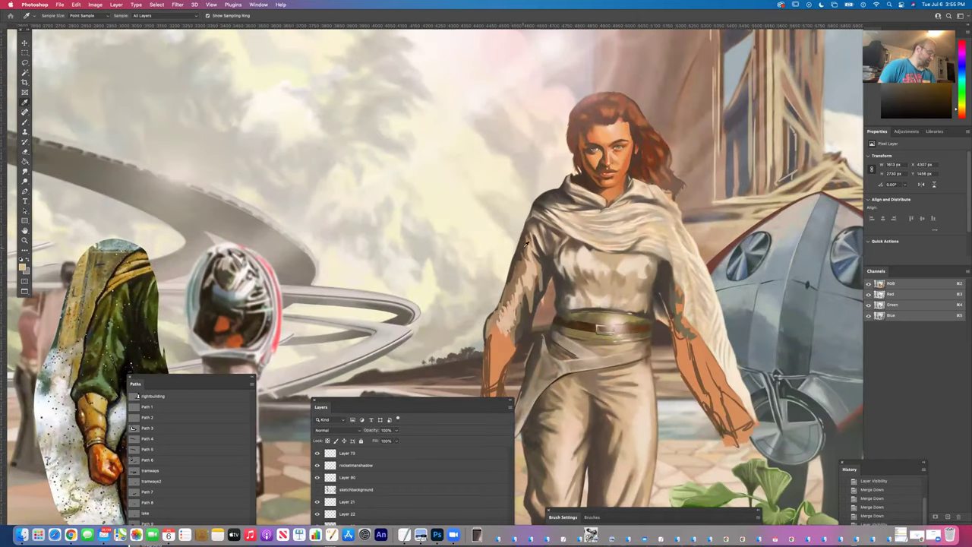
# Review the whole illustration to compare the walking woman's painted sleeve with the surrounding figures and background.
pyautogui.scroll(-5, 510, 247)
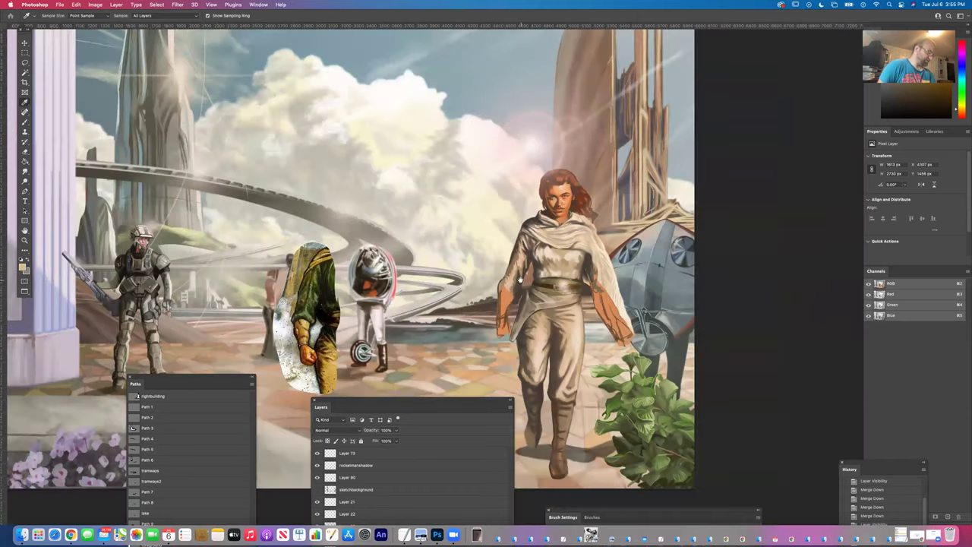
pyautogui.scroll(-4, 580, 221)
pyautogui.scroll(2, 581, 222)
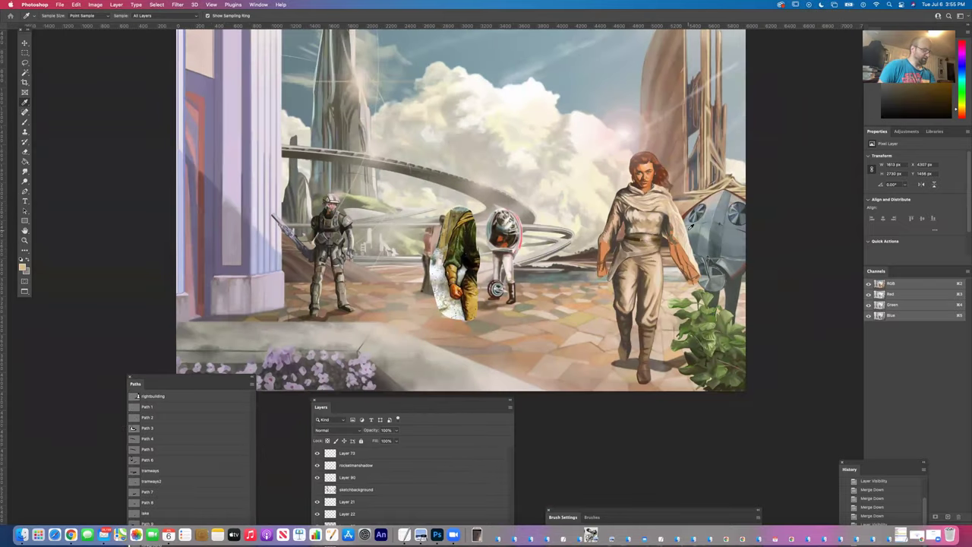
pyautogui.scroll(3, 652, 302)
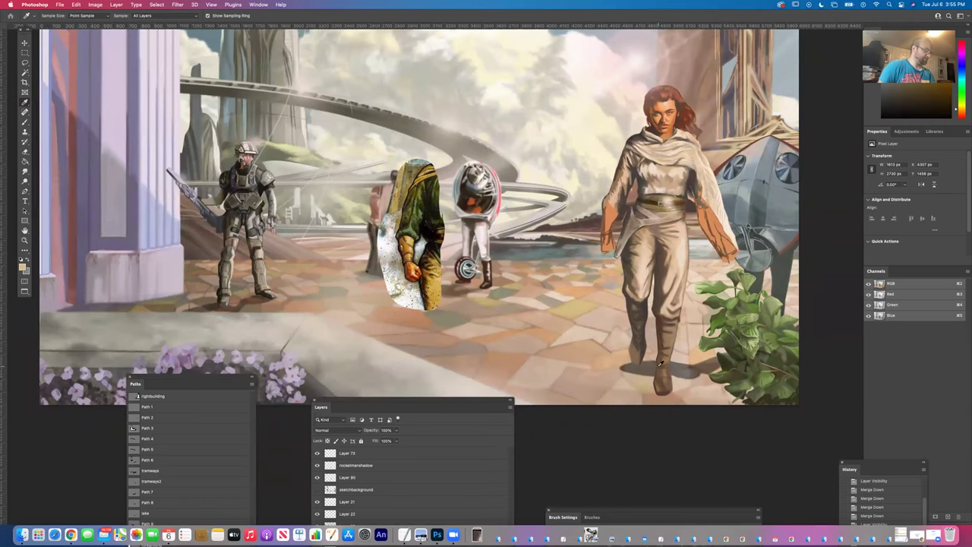
pyautogui.scroll(-2, 620, 286)
pyautogui.scroll(3, 622, 247)
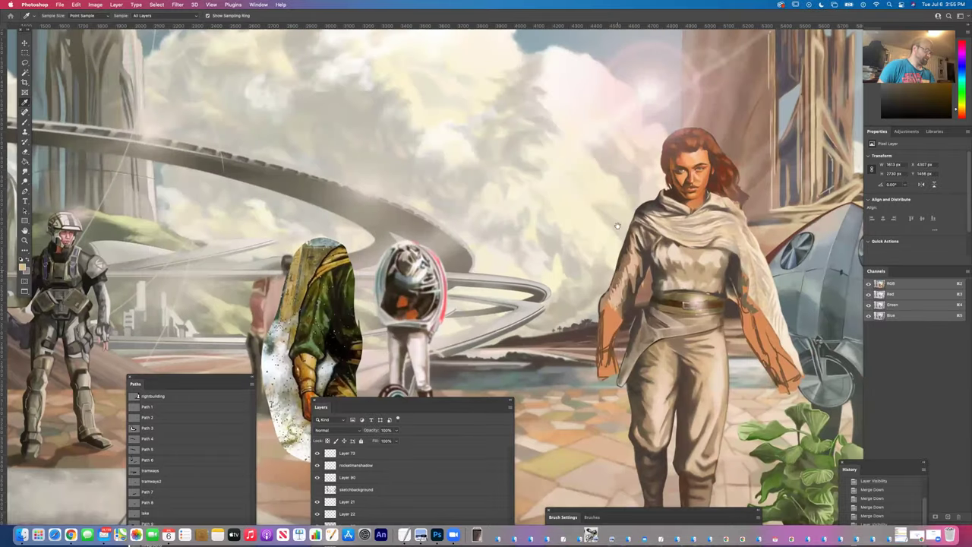
pyautogui.moveTo(617, 264); pyautogui.dragTo(625, 196)
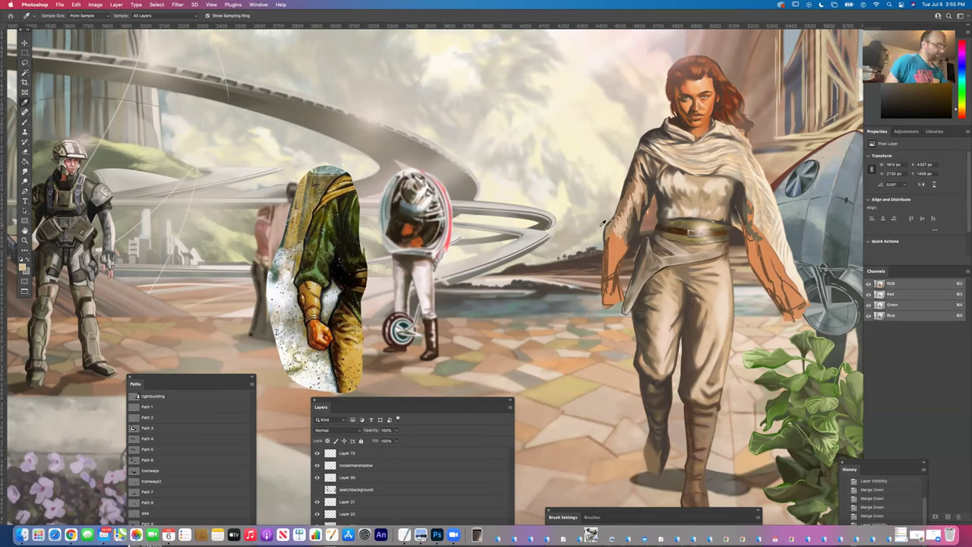
# Sample tones from the woman's right sleeve and the upper edge of her belt as starting colours for the forearm.
pyautogui.click(625, 234)
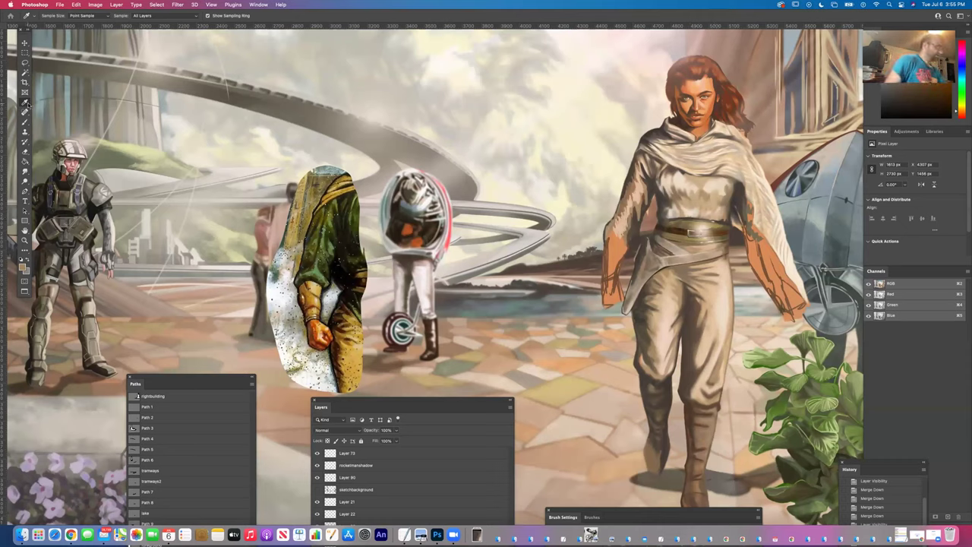
pyautogui.click(632, 234)
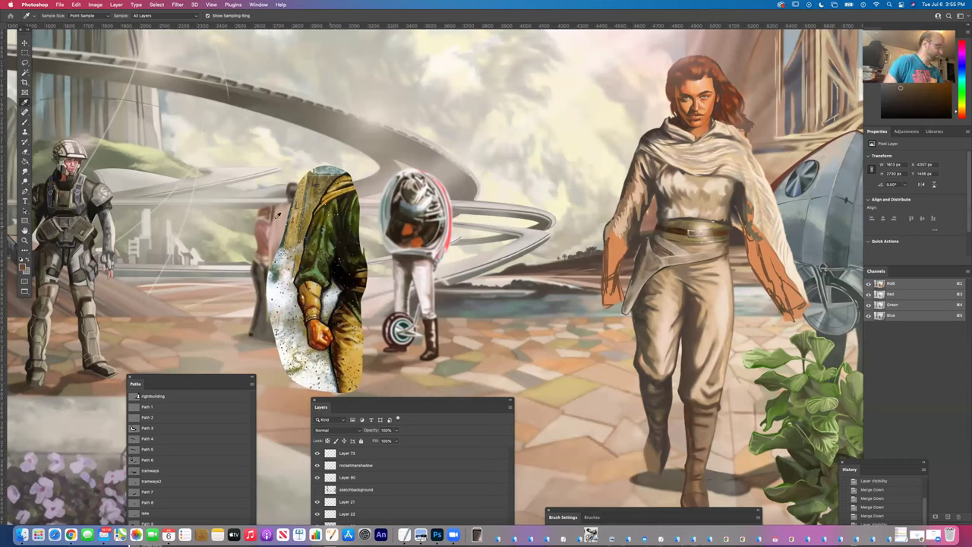
pyautogui.click(24, 122)
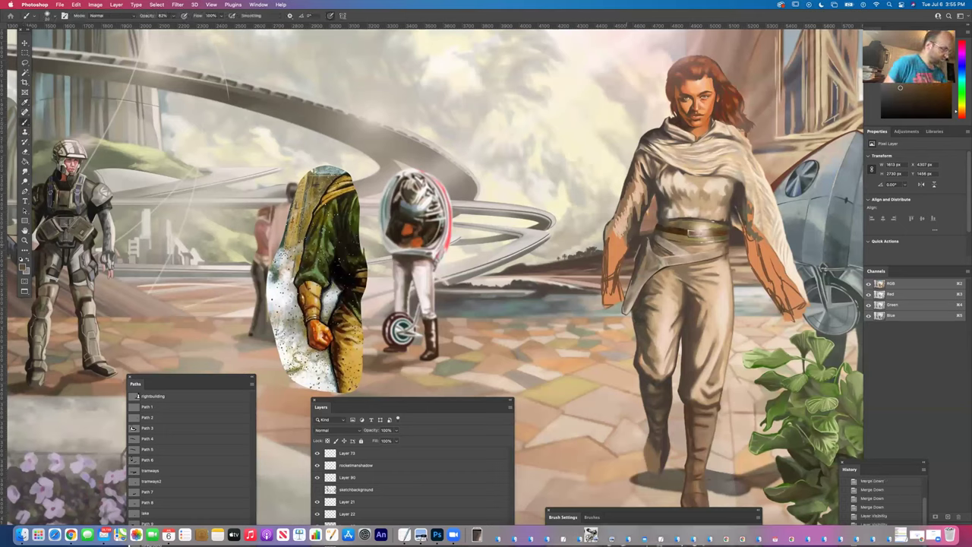
pyautogui.click(26, 103)
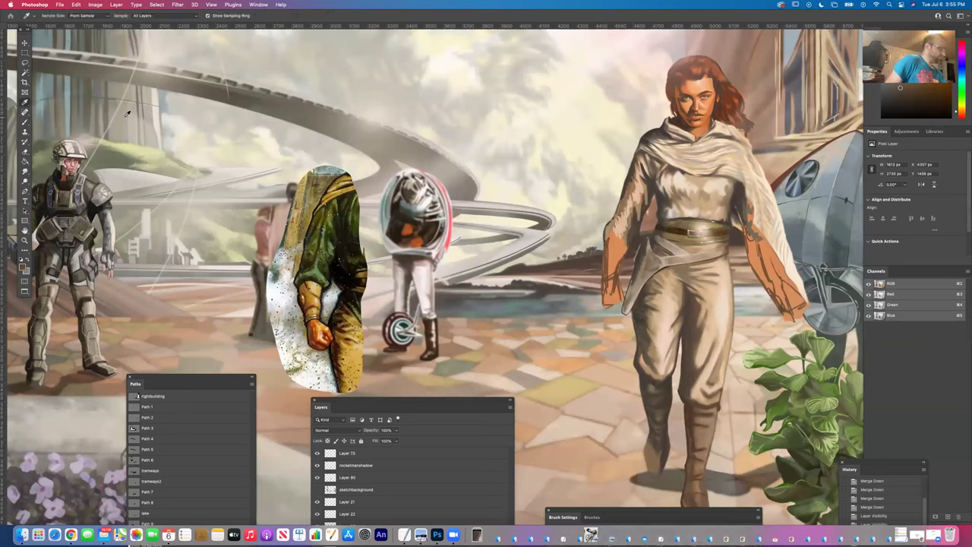
pyautogui.click(709, 221)
pyautogui.click(714, 223)
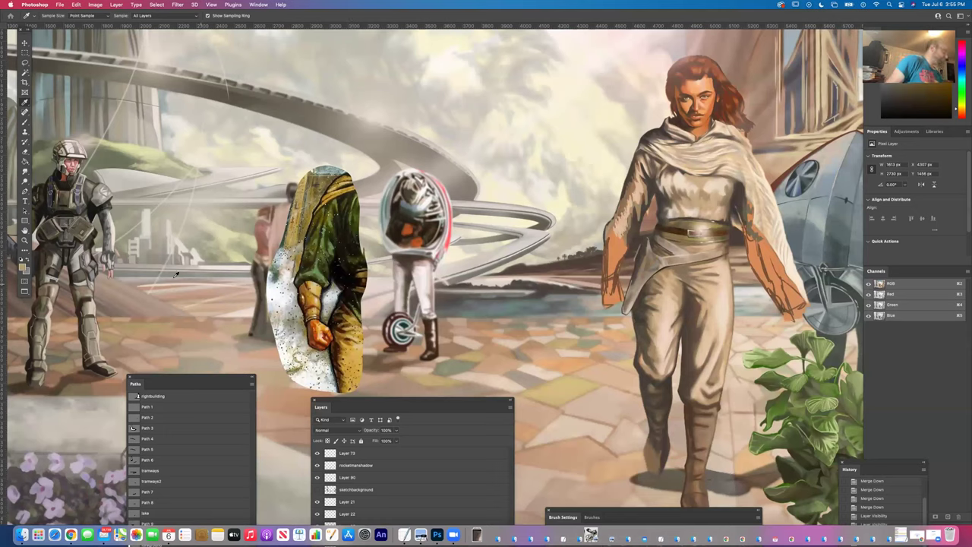
# Set the foreground colour to yellow-tan #d9bf80 and brush a test swatch over the water between the cyclist and the woman.
pyautogui.click(23, 266)
pyautogui.click(291, 264)
pyautogui.click(294, 259)
pyautogui.click(411, 244)
pyautogui.press('b')
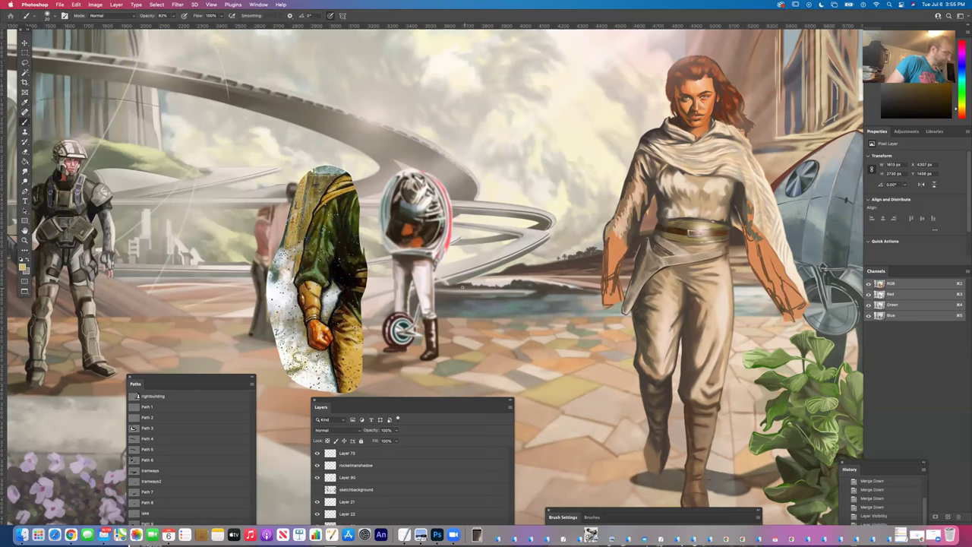
pyautogui.moveTo(465, 291); pyautogui.dragTo(467, 294)
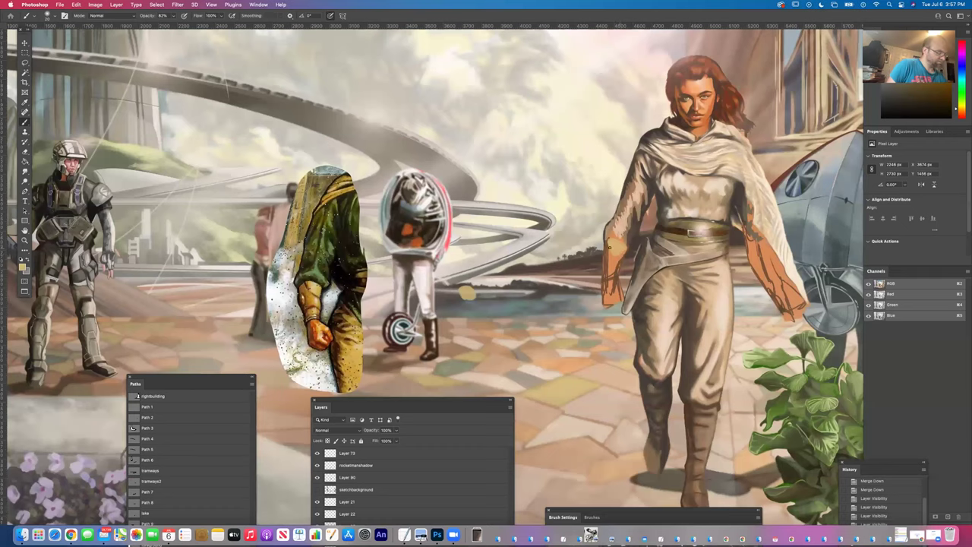
# Paint the woman's bare right forearm with flat yellow-tan from below the elbow to the wrist.
pyautogui.moveTo(612, 252); pyautogui.dragTo(653, 277)
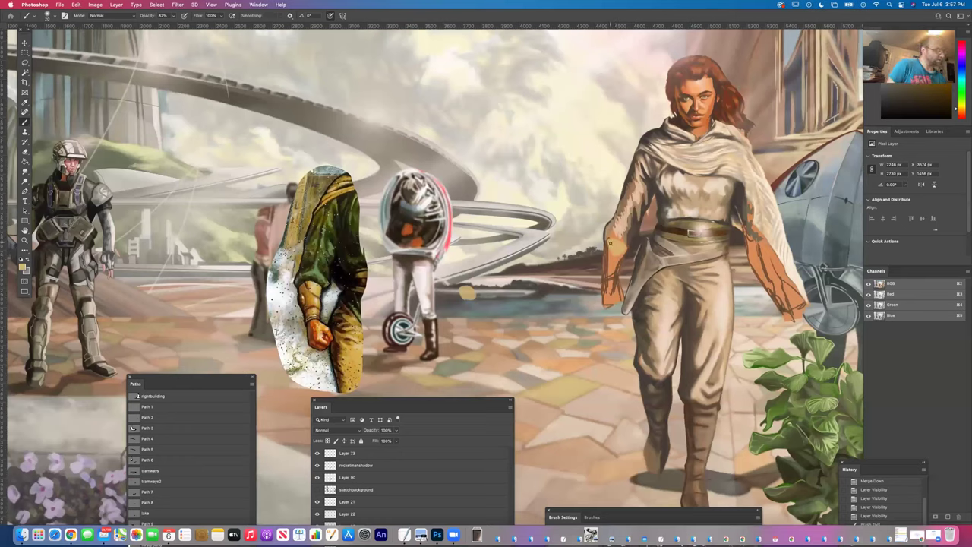
pyautogui.moveTo(620, 255); pyautogui.dragTo(604, 237)
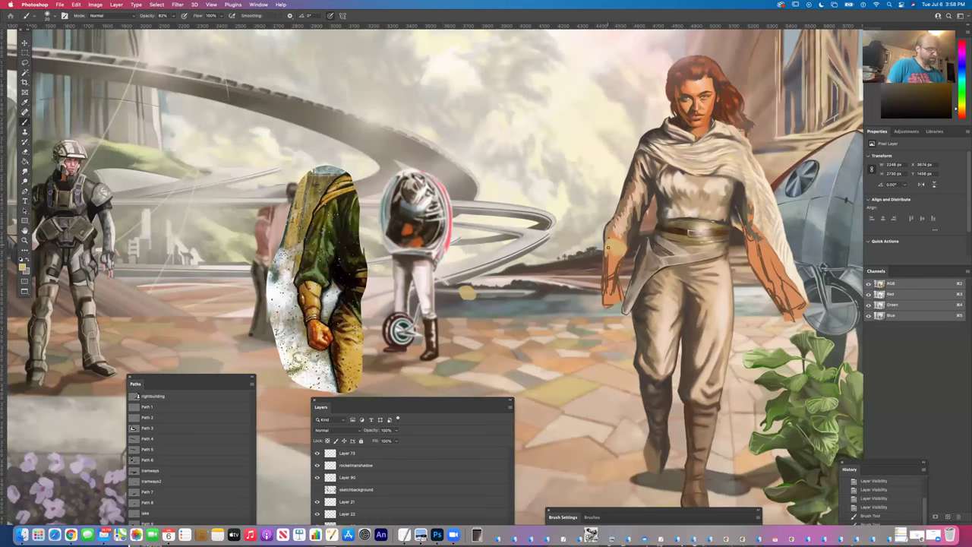
pyautogui.moveTo(617, 255); pyautogui.dragTo(619, 266)
pyautogui.moveTo(611, 270); pyautogui.dragTo(608, 245)
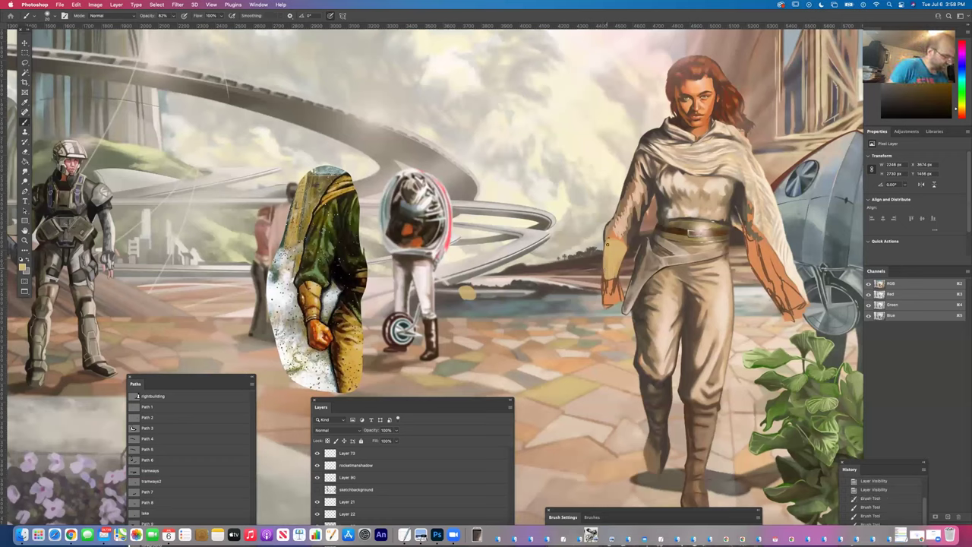
pyautogui.moveTo(602, 276); pyautogui.dragTo(602, 258)
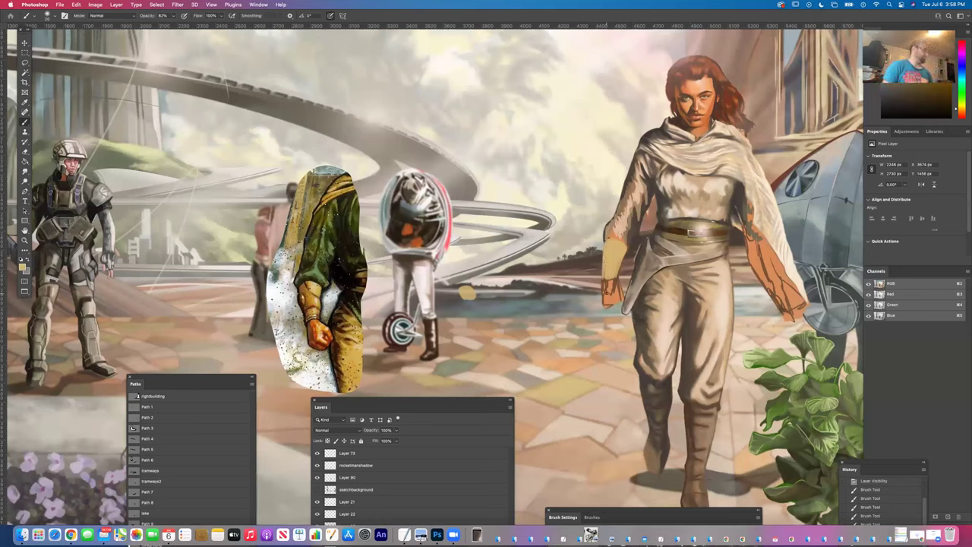
pyautogui.moveTo(608, 273); pyautogui.dragTo(603, 282)
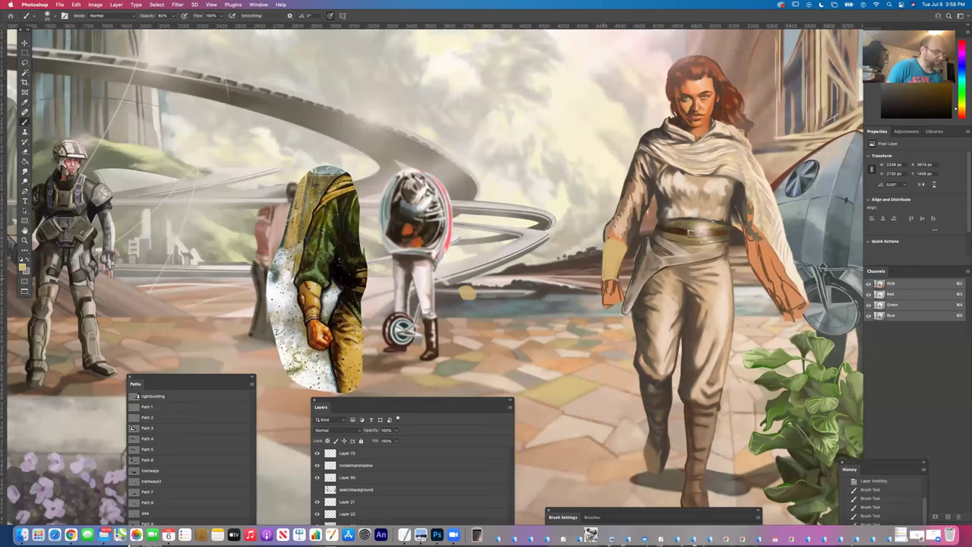
pyautogui.moveTo(604, 279); pyautogui.dragTo(613, 274)
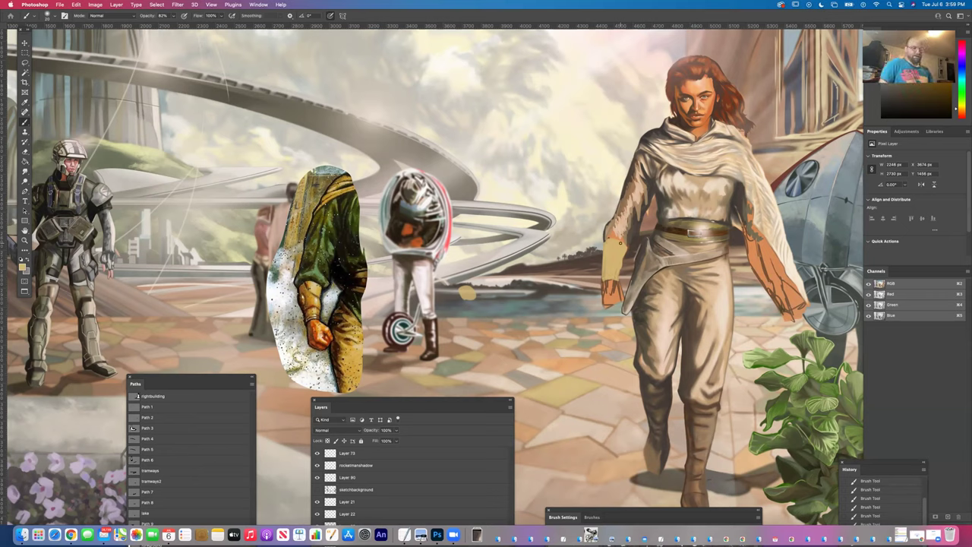
# Shift the foreground colour to peach #d9a680 and brush a second swatch just below the yellow-tan one.
pyautogui.scroll(1, 575, 239)
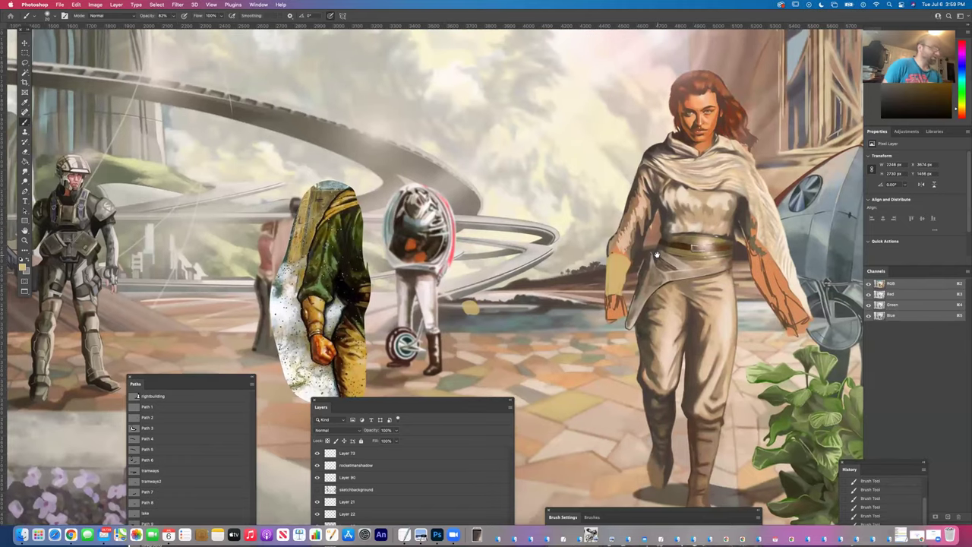
pyautogui.scroll(2, 635, 263)
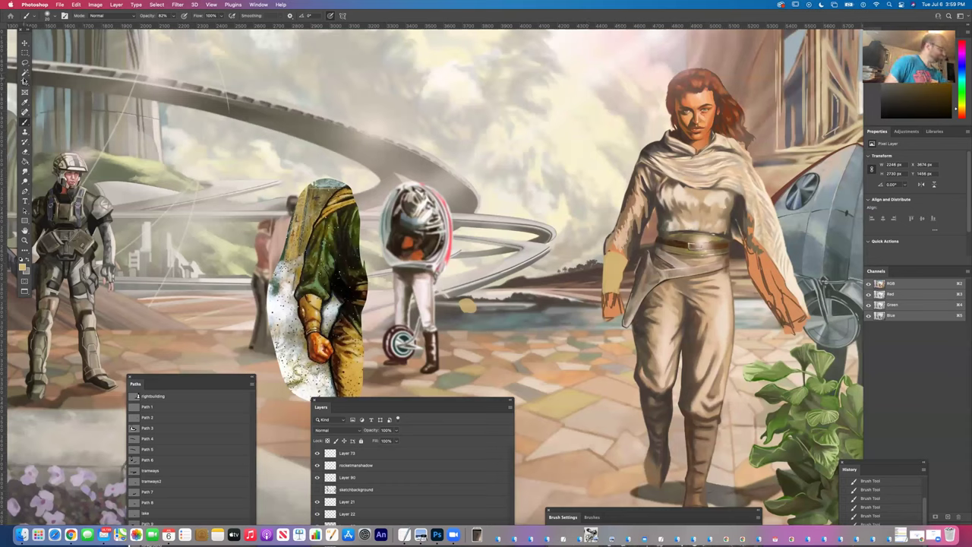
pyautogui.click(25, 102)
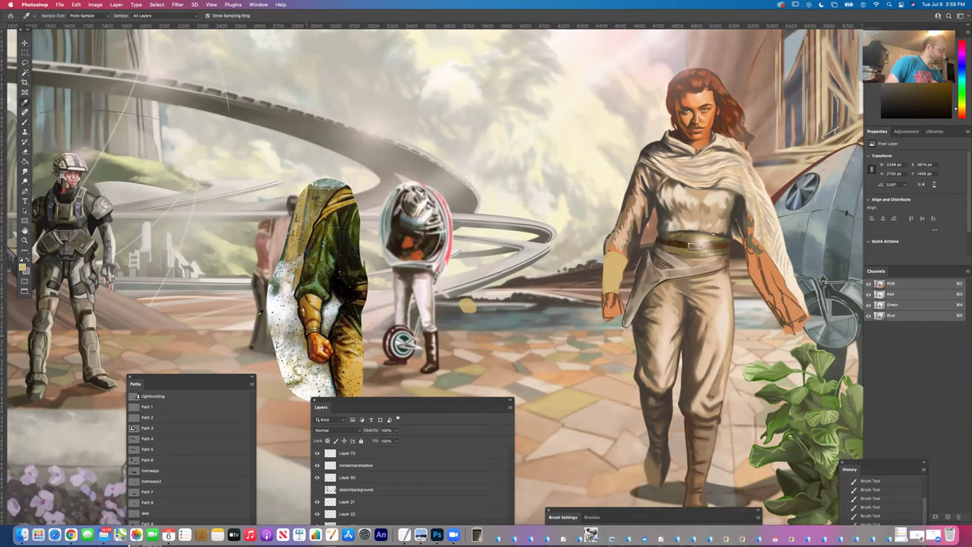
pyautogui.click(24, 266)
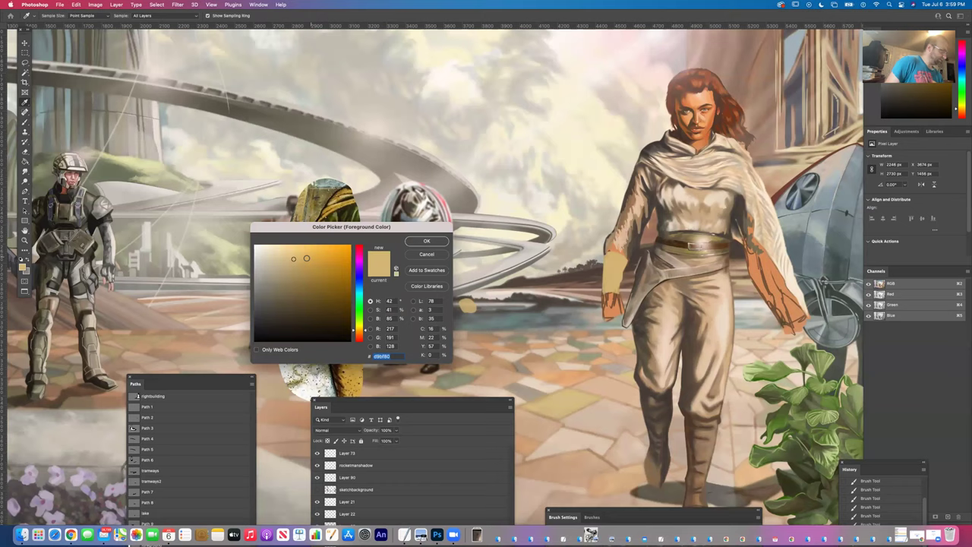
pyautogui.moveTo(351, 226); pyautogui.dragTo(525, 344)
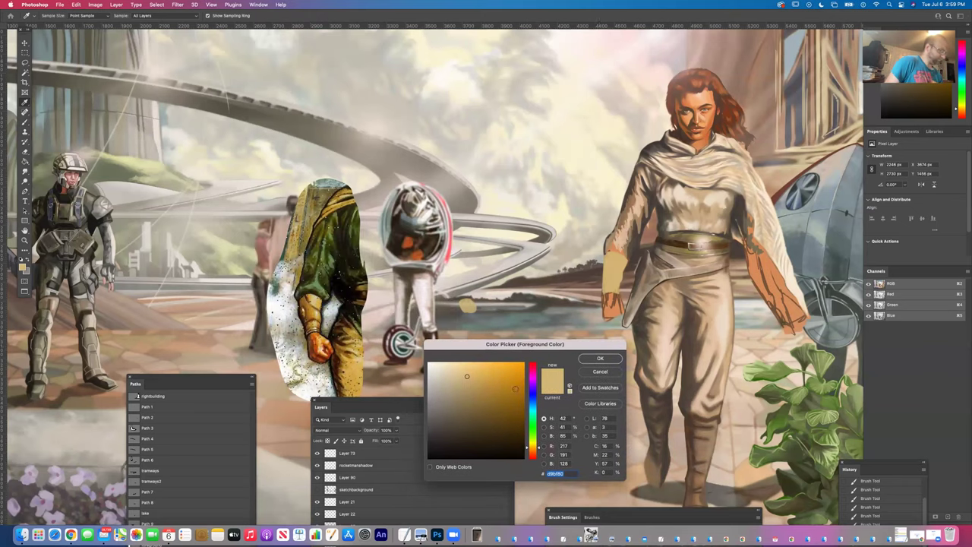
pyautogui.moveTo(528, 450); pyautogui.dragTo(525, 452)
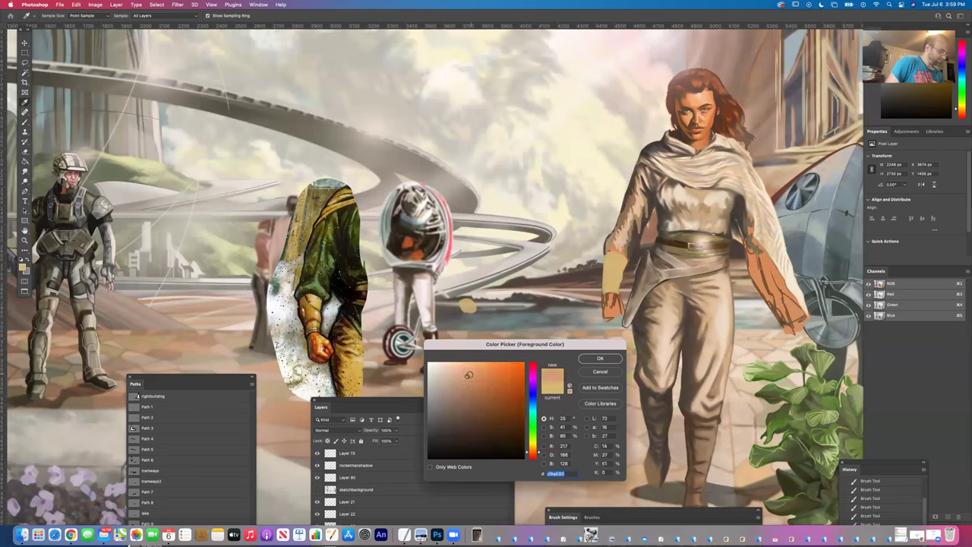
pyautogui.click(591, 359)
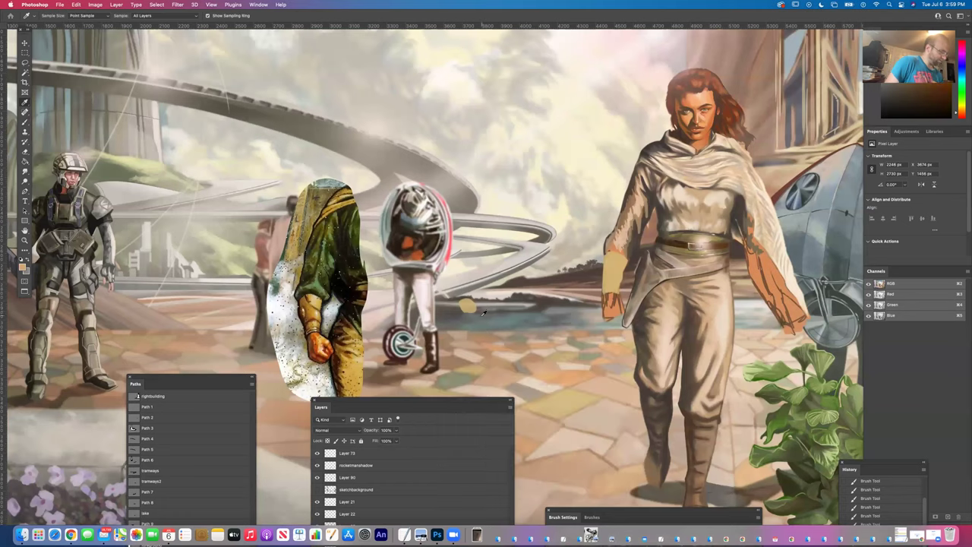
pyautogui.press('b')
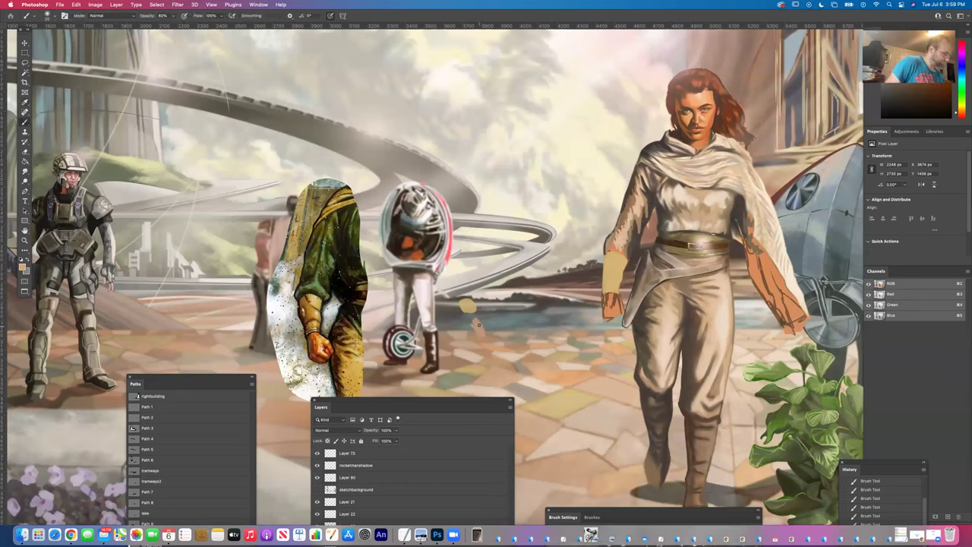
pyautogui.moveTo(477, 324); pyautogui.dragTo(480, 328)
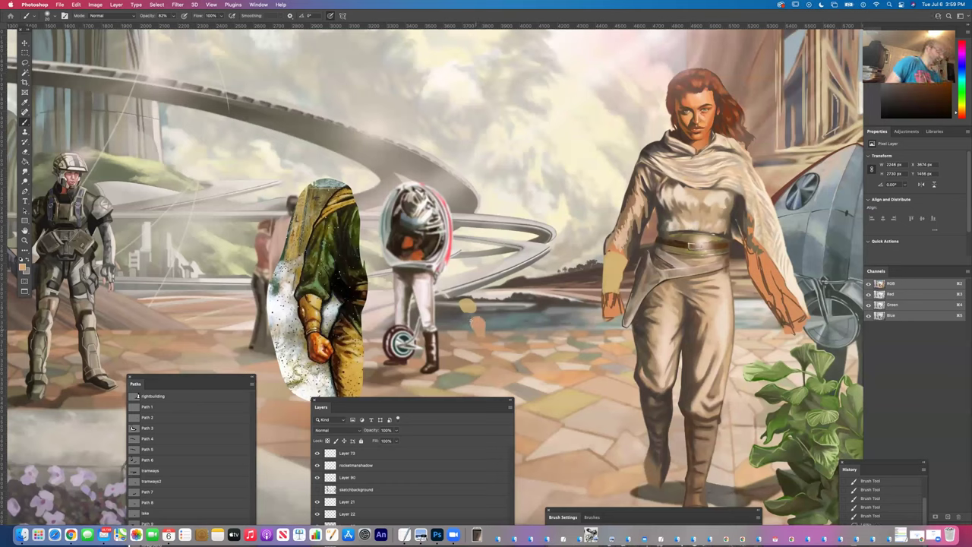
# Set the foreground colour to a redder terracotta #c57c5c and brush a third swatch beside the peach one.
pyautogui.press('i')
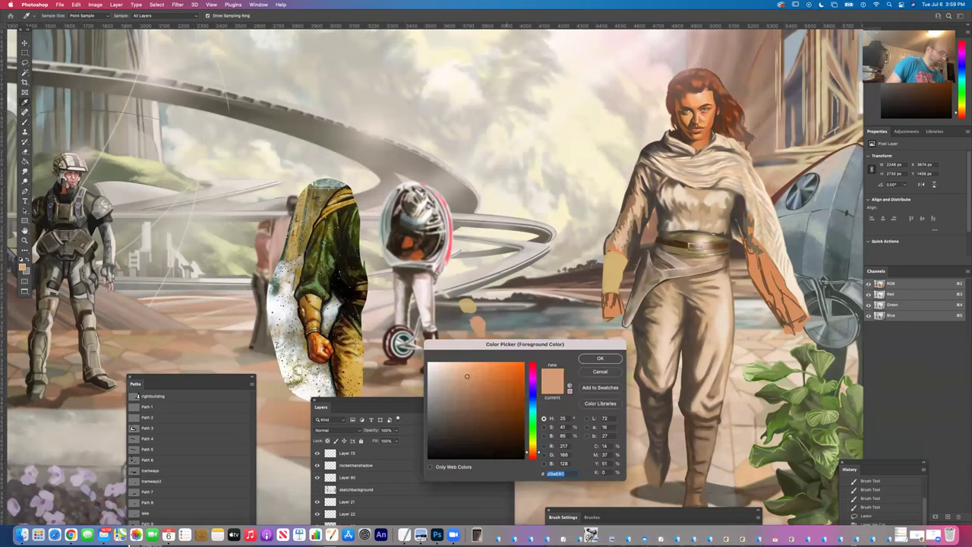
pyautogui.click(530, 454)
pyautogui.moveTo(468, 376); pyautogui.dragTo(479, 384)
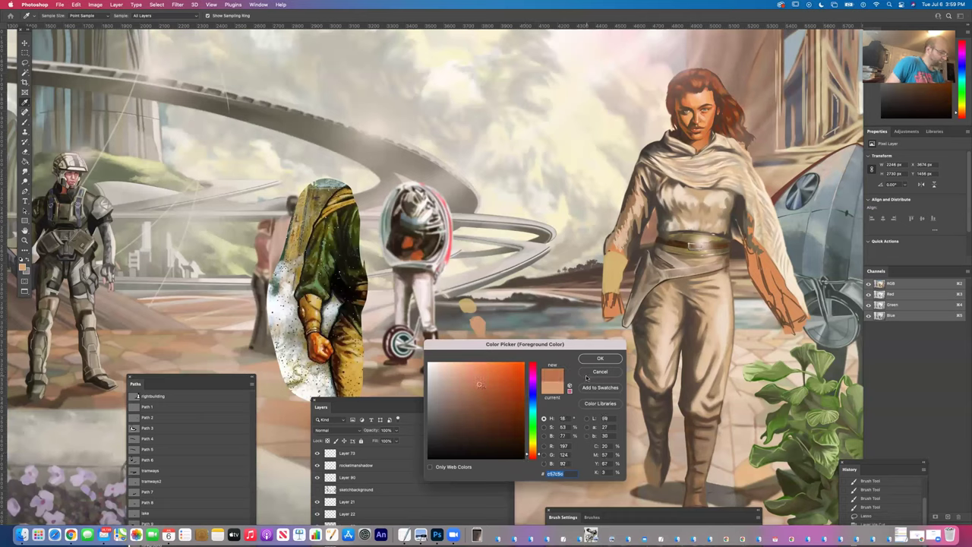
pyautogui.click(600, 357)
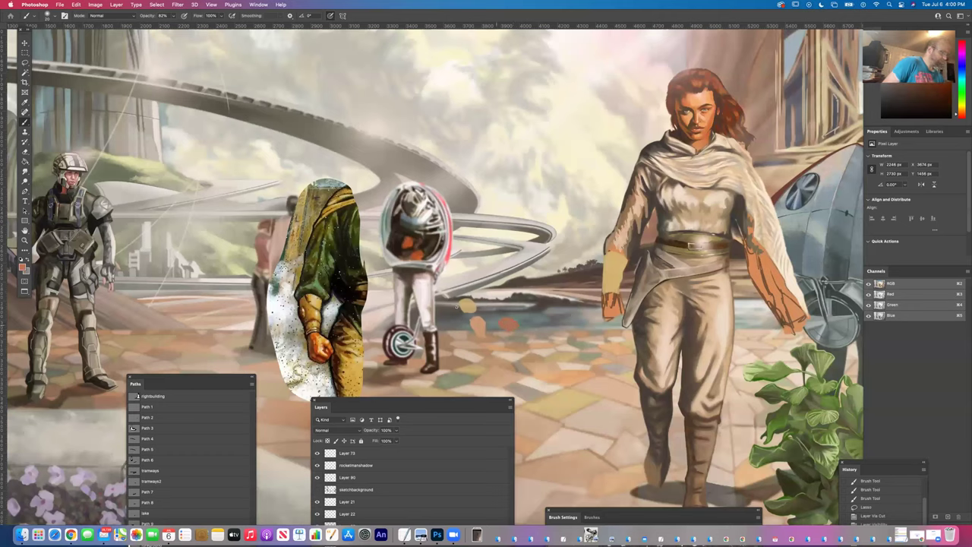
# Set the foreground colour to a more saturated red-orange #d76c4f and brush a fourth swatch beside the terracotta one.
pyautogui.click(23, 266)
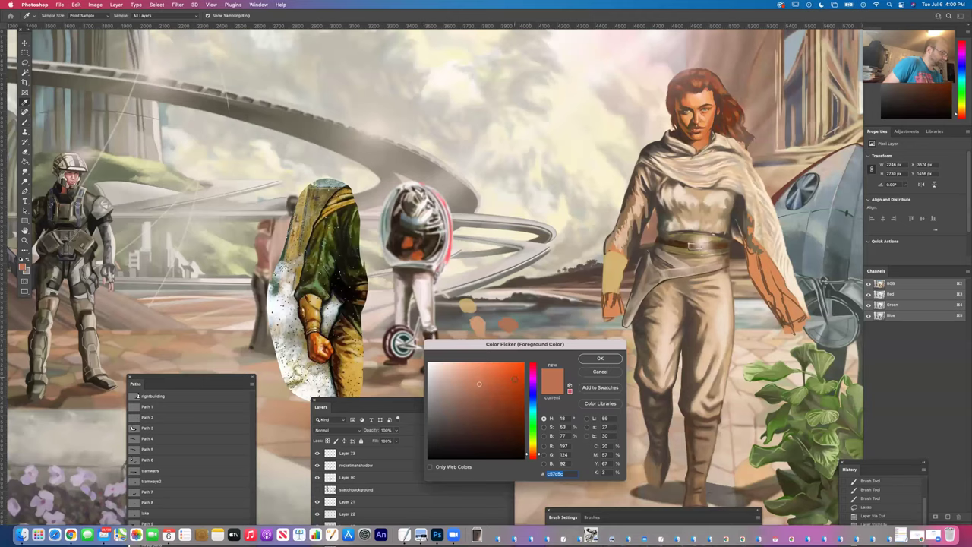
pyautogui.click(488, 377)
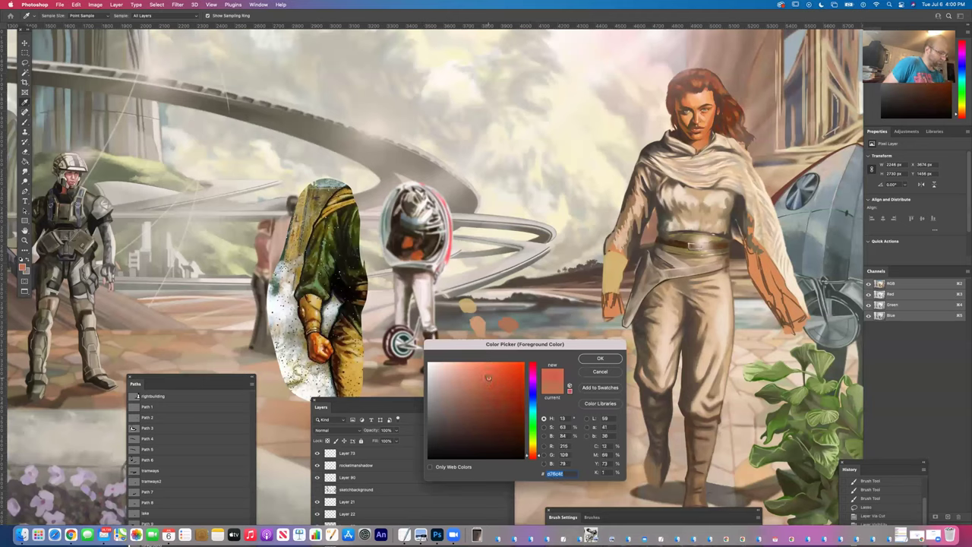
pyautogui.click(597, 358)
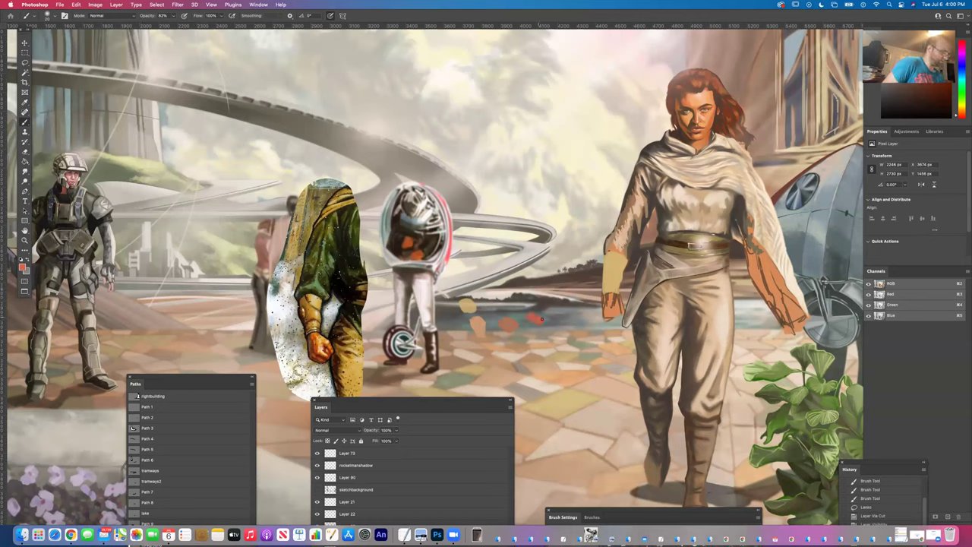
pyautogui.click(547, 323)
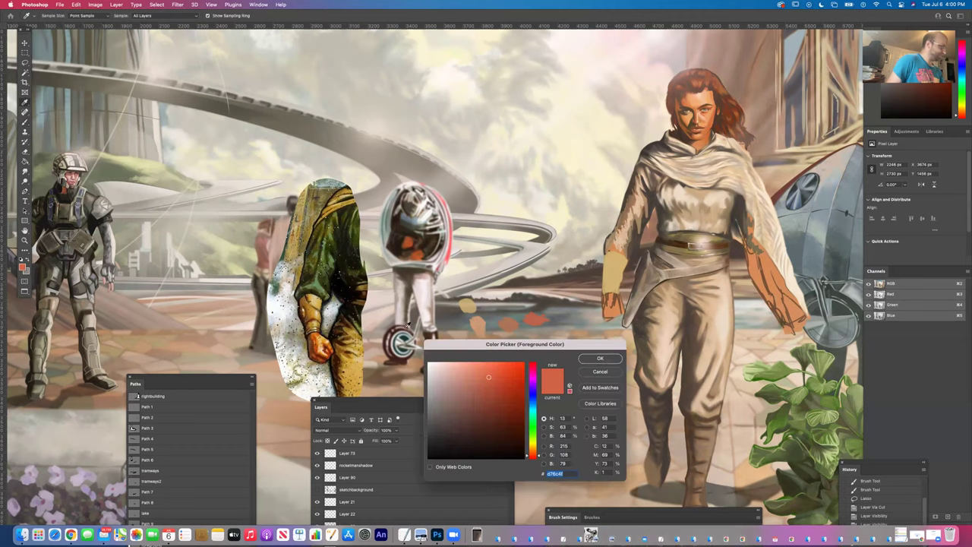
# Set the foreground colour to dark red #923d2f and brush a fifth swatch beside the red-orange one.
pyautogui.moveTo(469, 346); pyautogui.dragTo(164, 131)
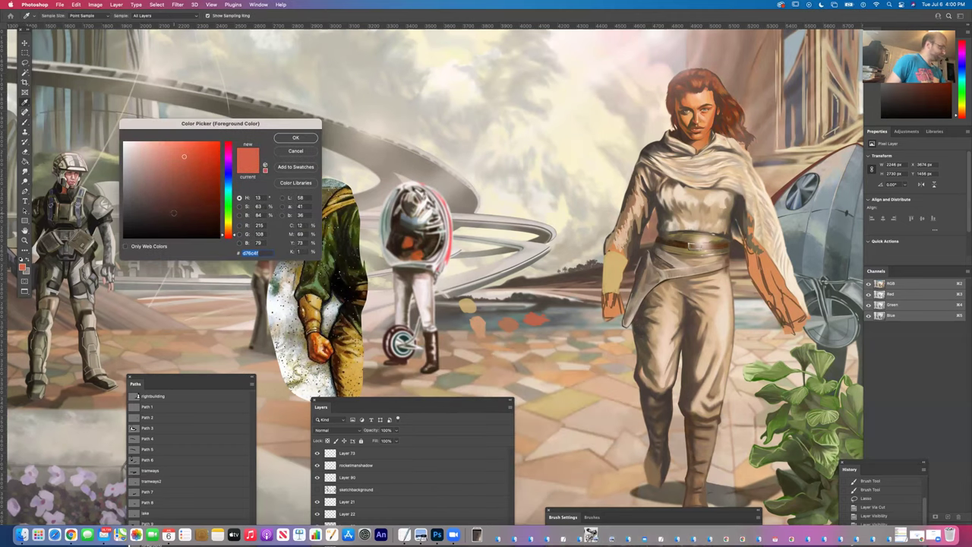
pyautogui.moveTo(223, 236); pyautogui.dragTo(222, 235)
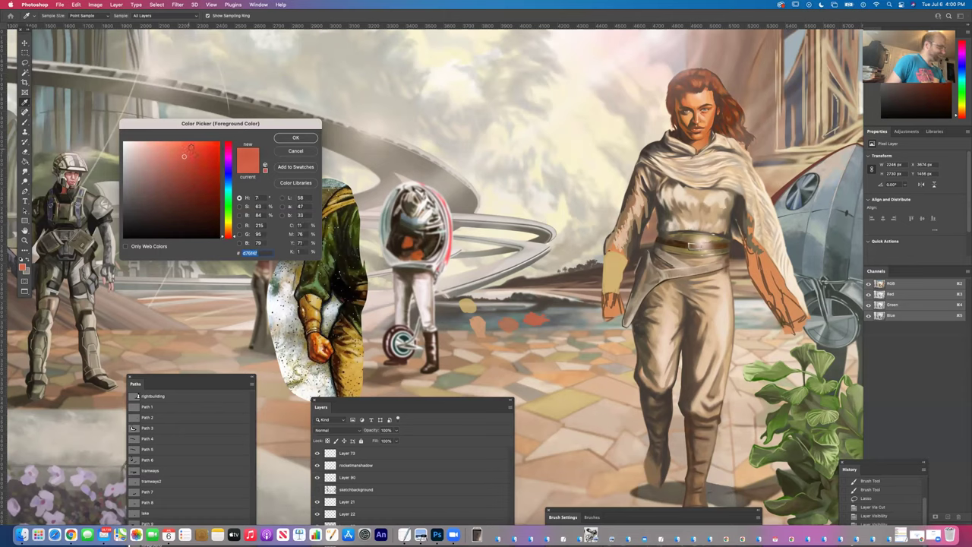
pyautogui.moveTo(223, 237); pyautogui.dragTo(220, 234)
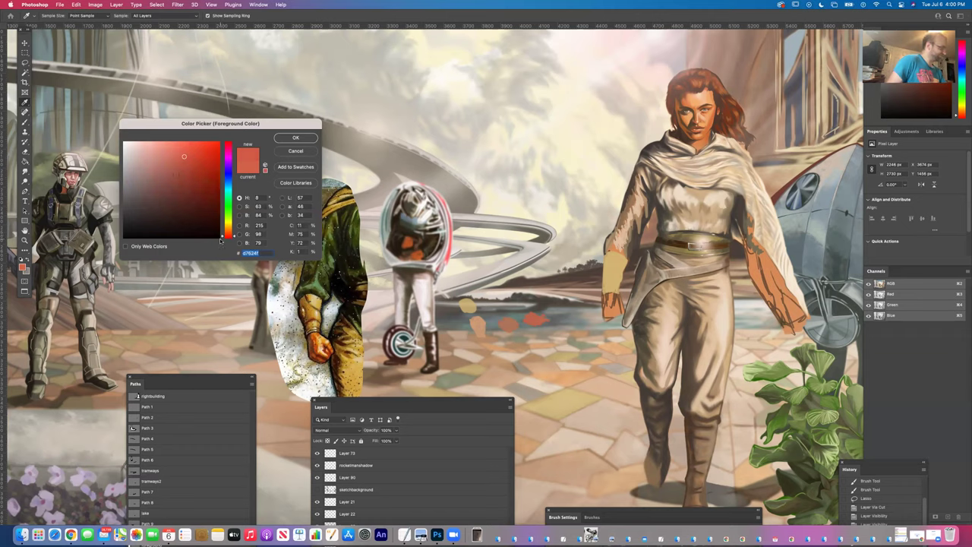
pyautogui.click(188, 183)
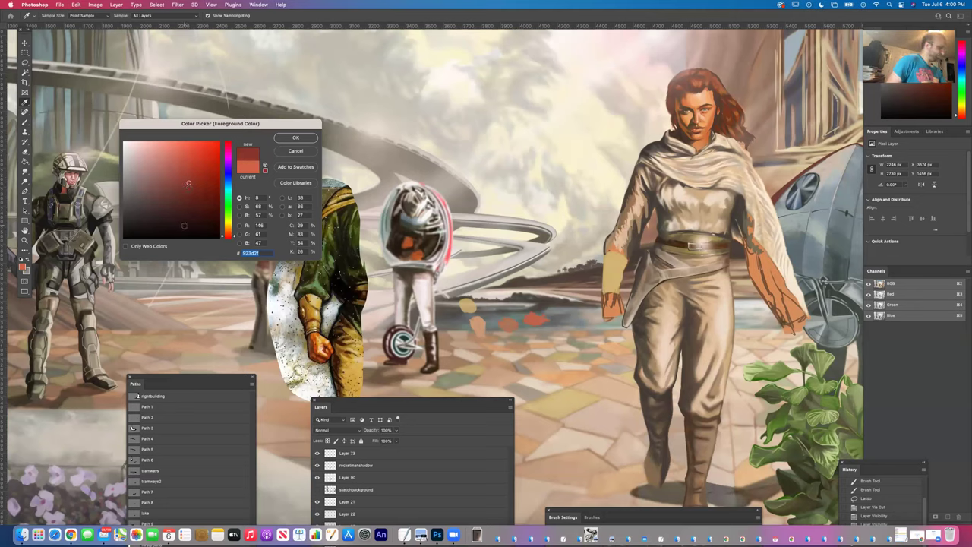
pyautogui.click(297, 137)
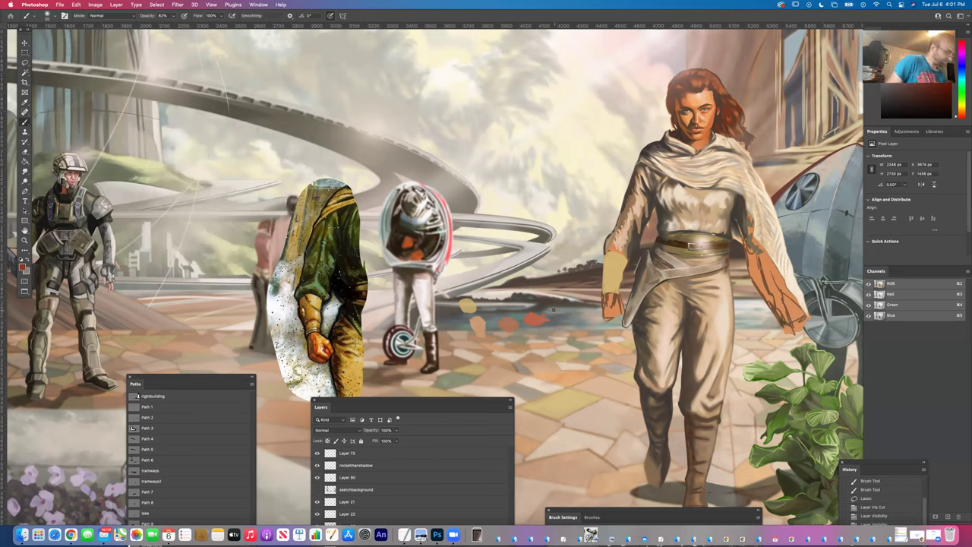
pyautogui.moveTo(554, 308); pyautogui.dragTo(562, 311)
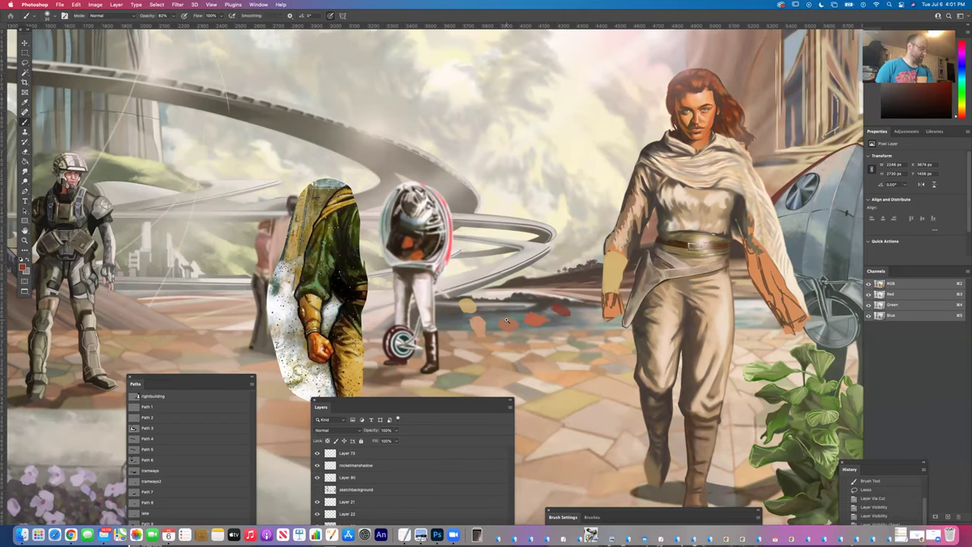
# Darken the foreground colour to deep brown #3e160f and brush a sixth swatch beside the dark red one.
pyautogui.scroll(1, 516, 316)
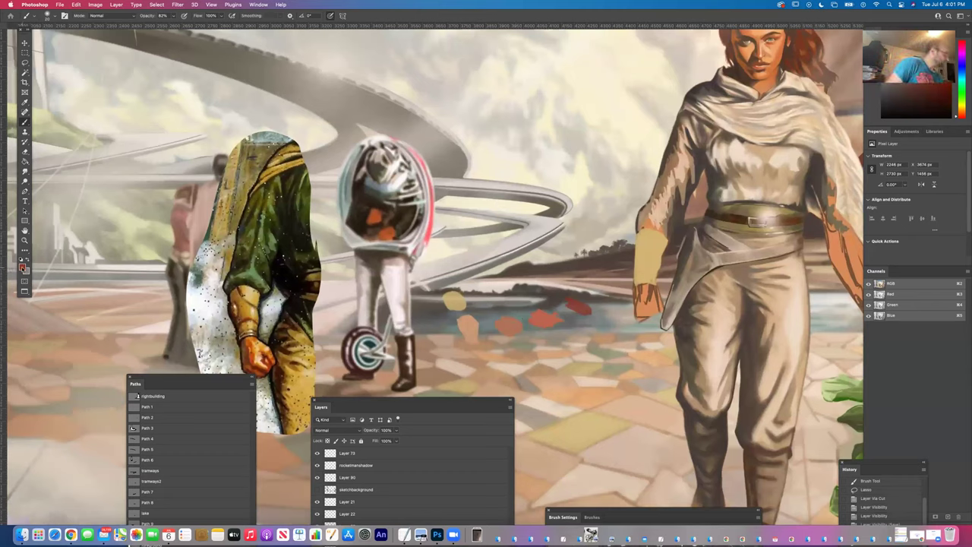
pyautogui.click(22, 266)
pyautogui.click(193, 200)
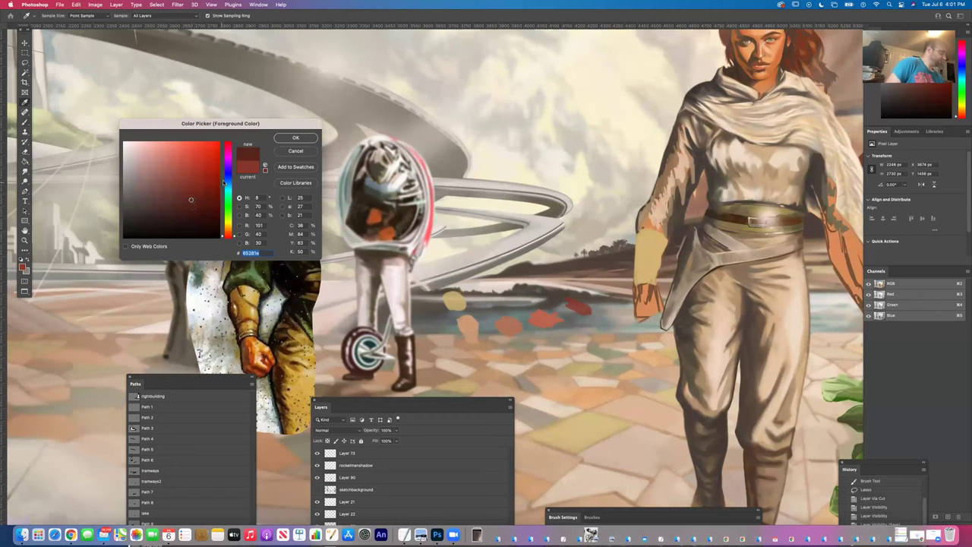
pyautogui.click(193, 209)
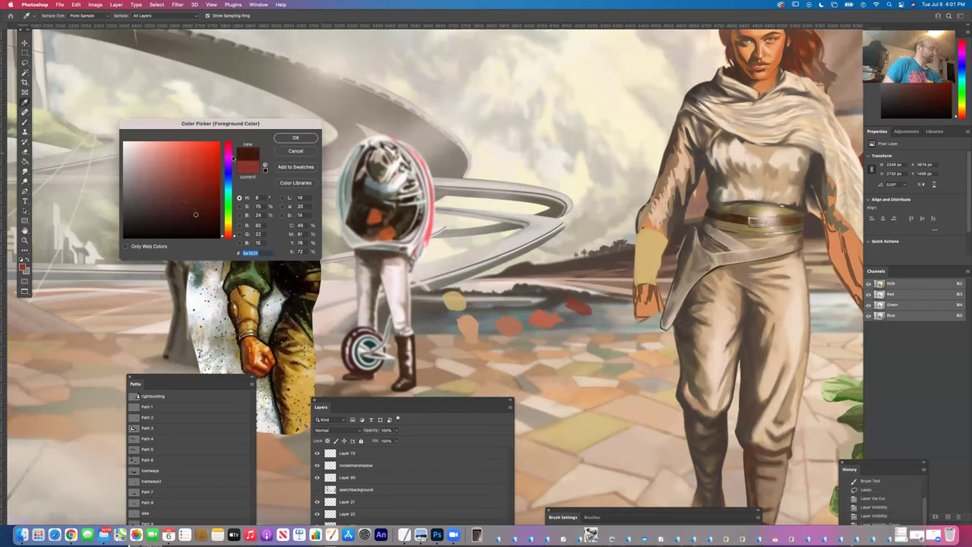
pyautogui.click(296, 137)
pyautogui.moveTo(597, 306)
pyautogui.mouseDown()
pyautogui.moveTo(608, 314)
pyautogui.moveTo(601, 305)
pyautogui.mouseUp()
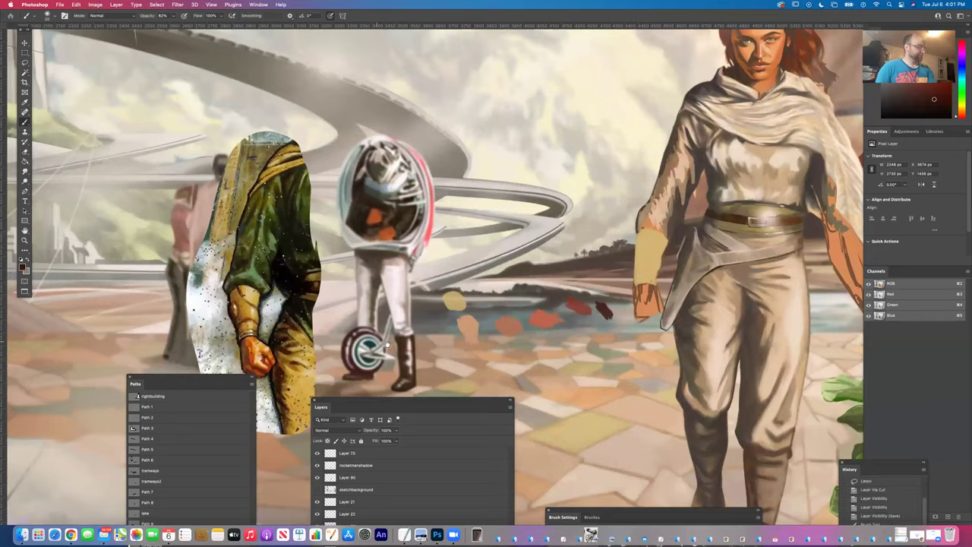
# Move the Paths panel down to uncover the reference figure's fist and enlarge the deep brown swatch.
pyautogui.hscroll(4, 509, 318)
pyautogui.scroll(-2, 486, 317)
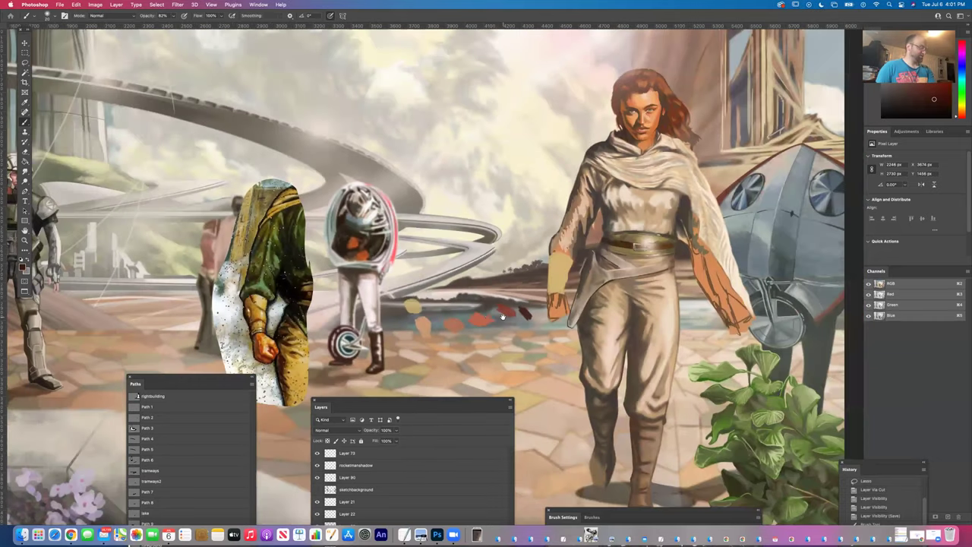
pyautogui.scroll(3, 460, 314)
pyautogui.scroll(1, 460, 314)
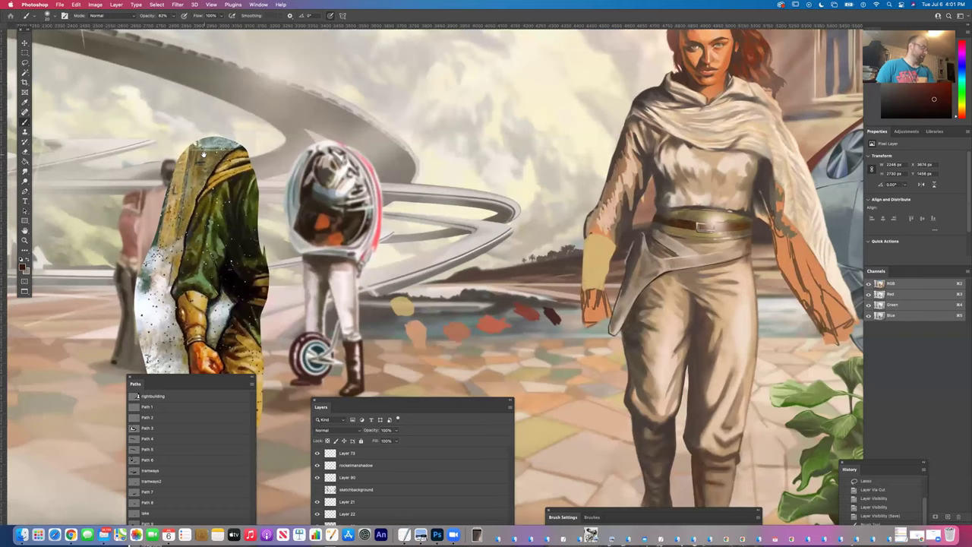
pyautogui.scroll(2, 521, 288)
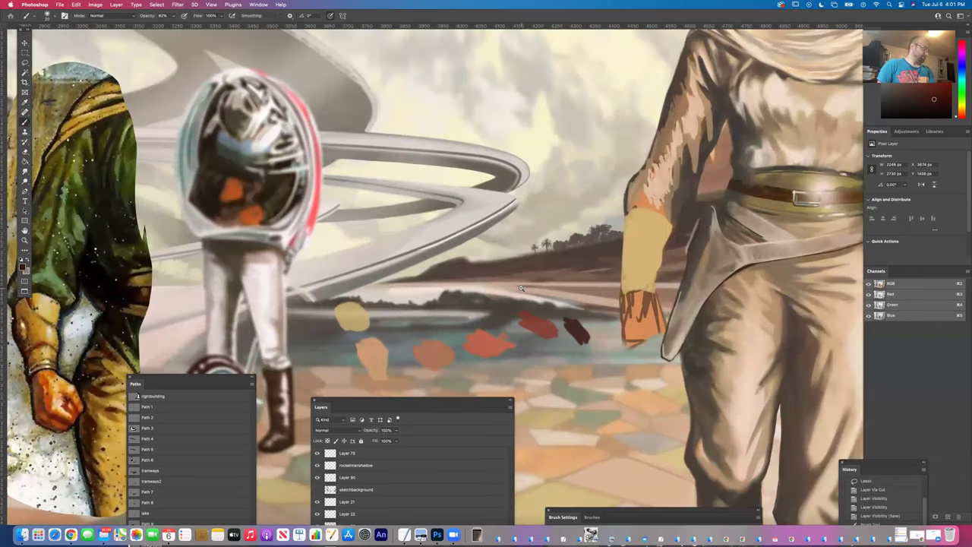
pyautogui.scroll(-3, 521, 288)
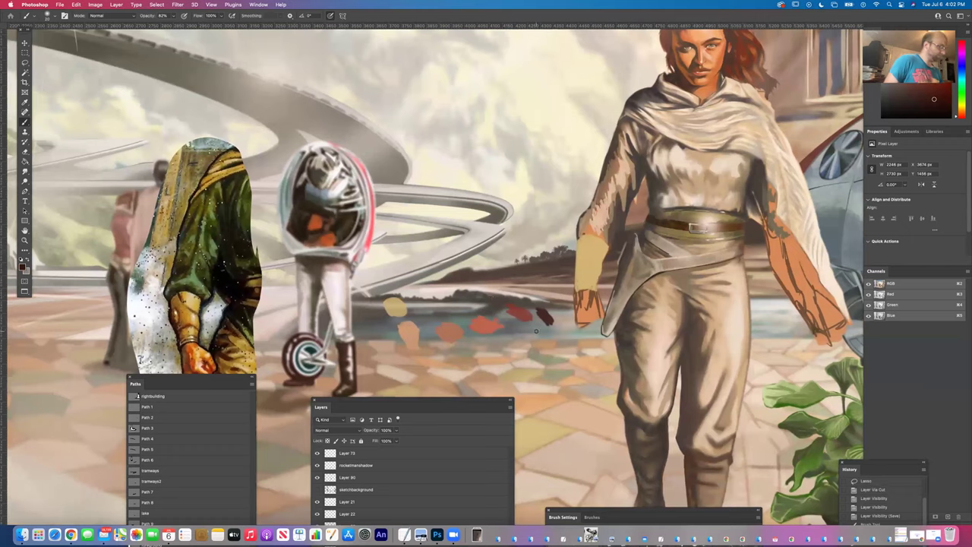
pyautogui.moveTo(179, 387); pyautogui.dragTo(163, 464)
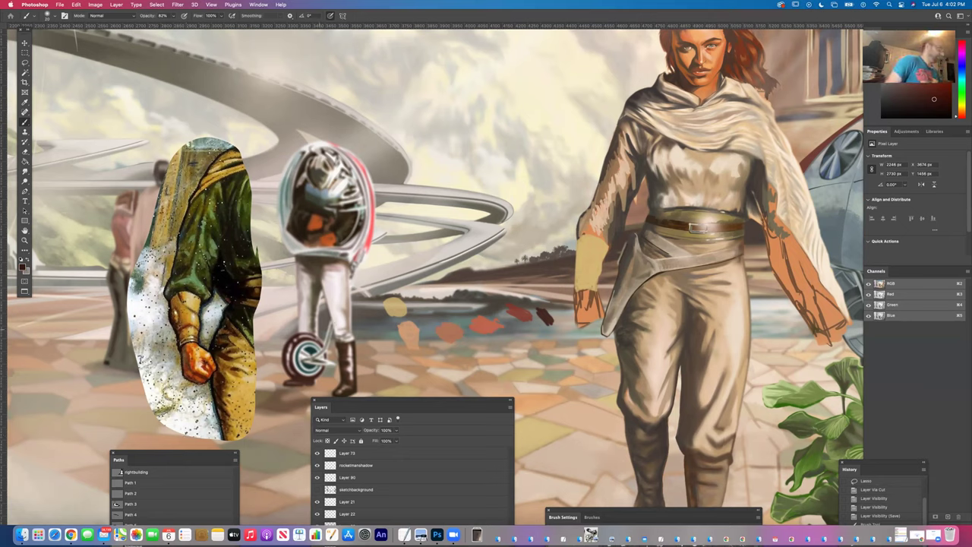
pyautogui.moveTo(547, 316); pyautogui.dragTo(543, 309)
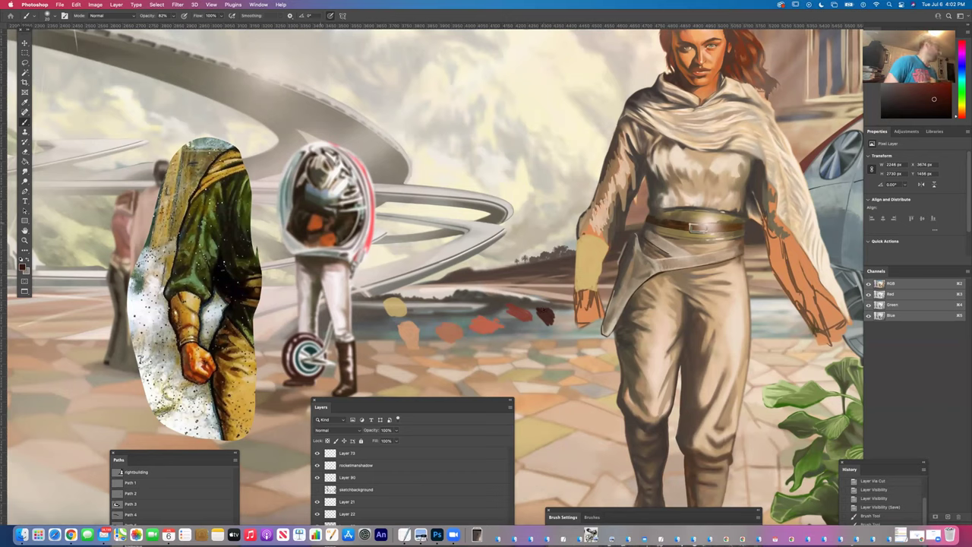
# Sample the deep brown swatch, shift the colour to greyer brown #442924 and brush a seventh swatch just below it.
pyautogui.click(24, 103)
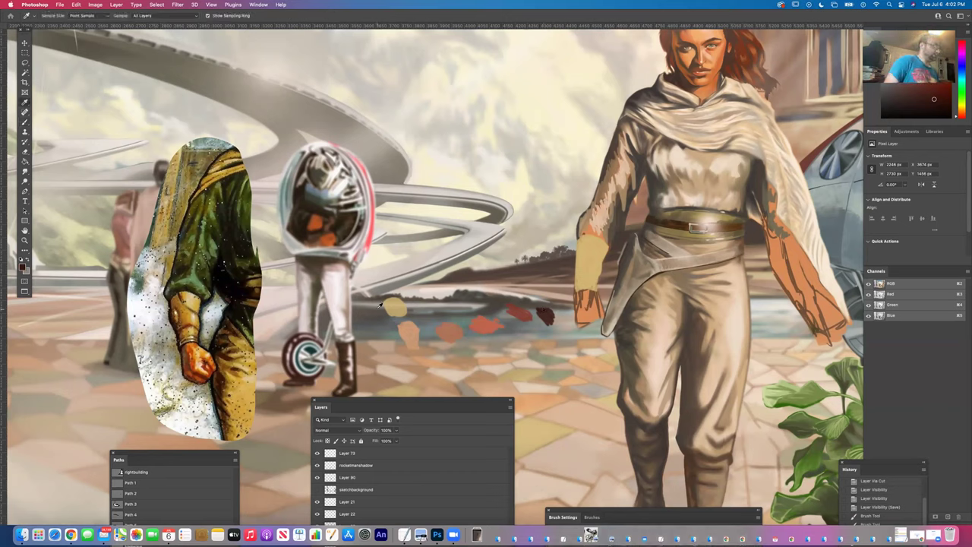
pyautogui.click(552, 311)
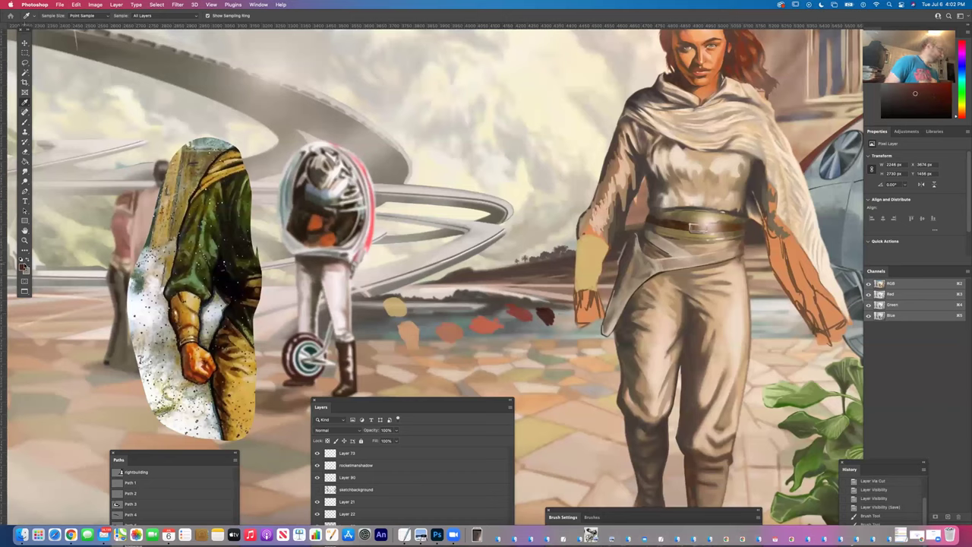
pyautogui.click(24, 265)
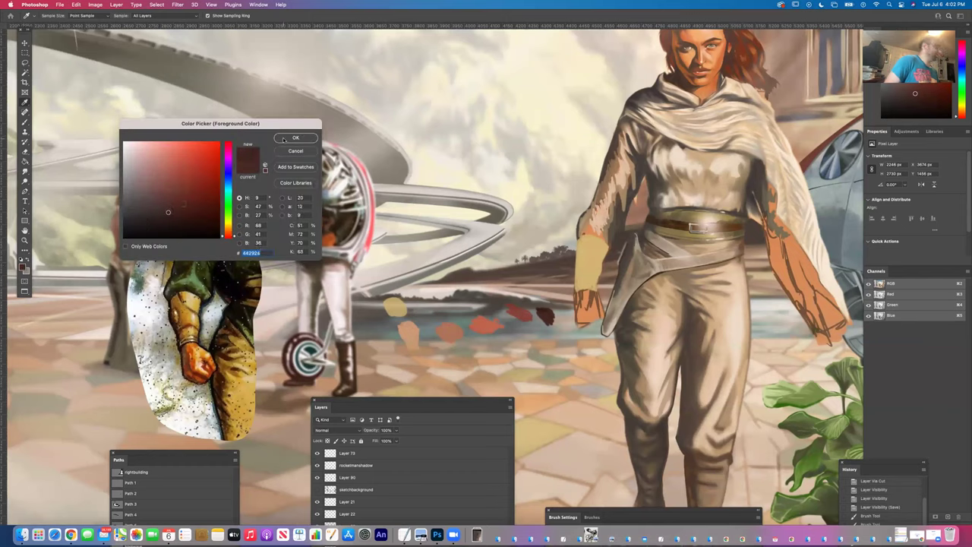
pyautogui.click(278, 136)
pyautogui.click(24, 122)
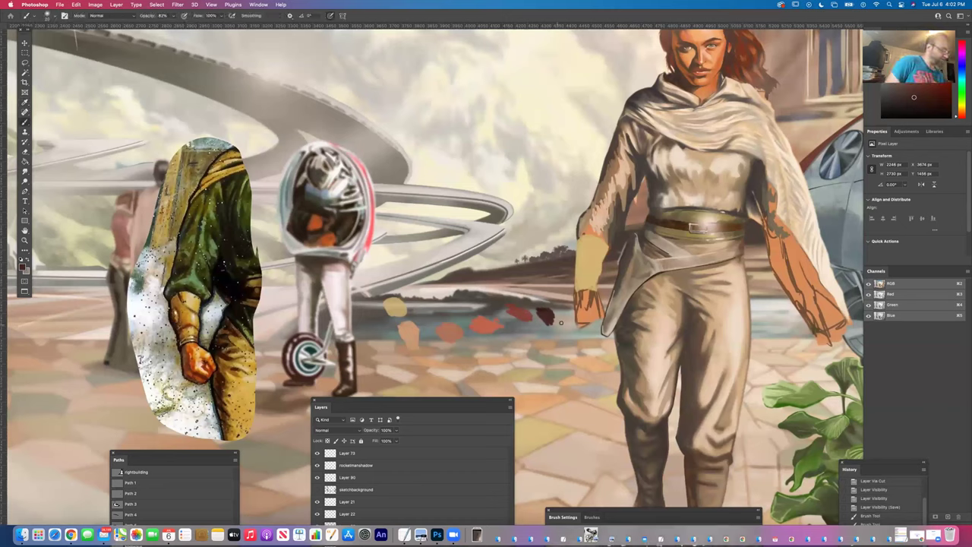
pyautogui.moveTo(549, 334)
pyautogui.mouseDown()
pyautogui.moveTo(561, 338)
pyautogui.moveTo(551, 342)
pyautogui.mouseUp()
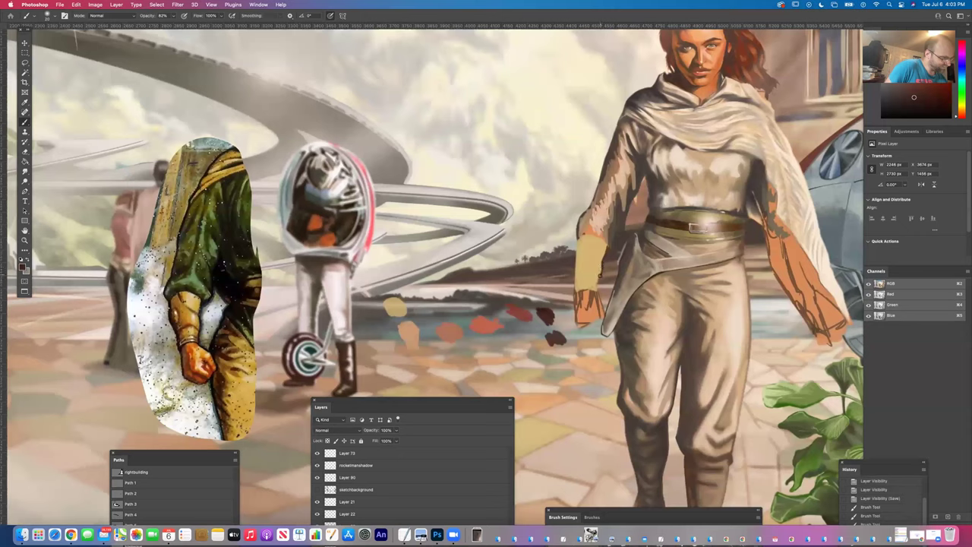
# Stroke dark brown along the right forearm's inner edge near the wrist and refine that edge with resampled yellow-tan.
pyautogui.moveTo(597, 278); pyautogui.dragTo(597, 289)
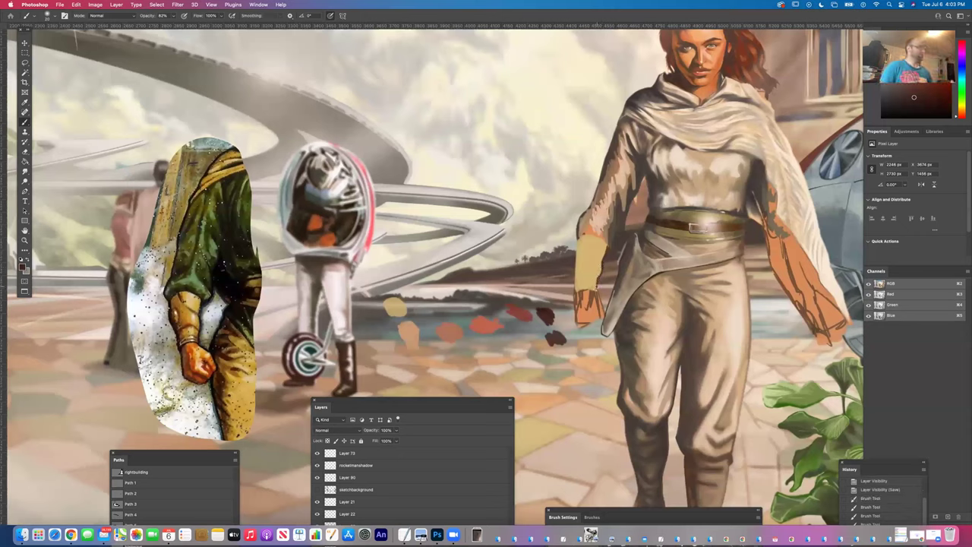
pyautogui.press('i')
pyautogui.click(594, 241)
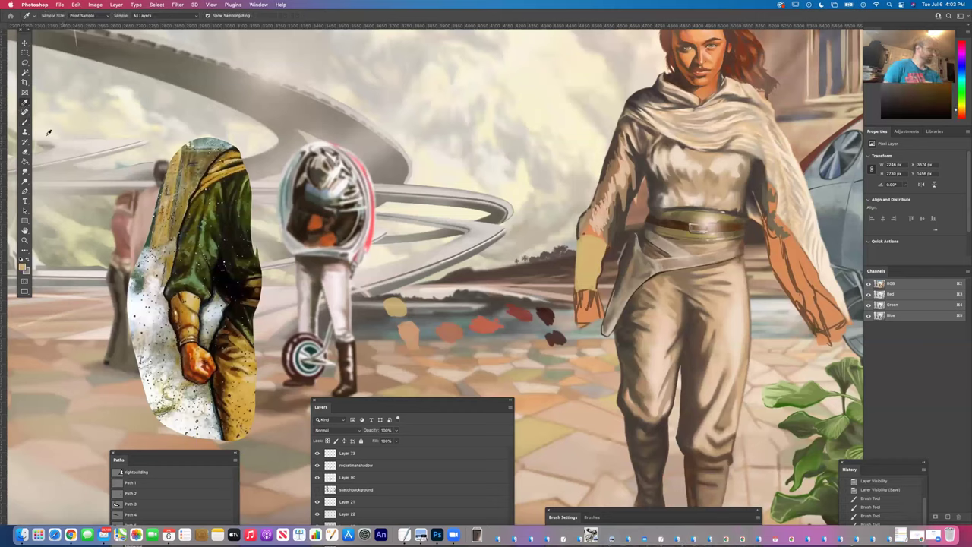
pyautogui.press('b')
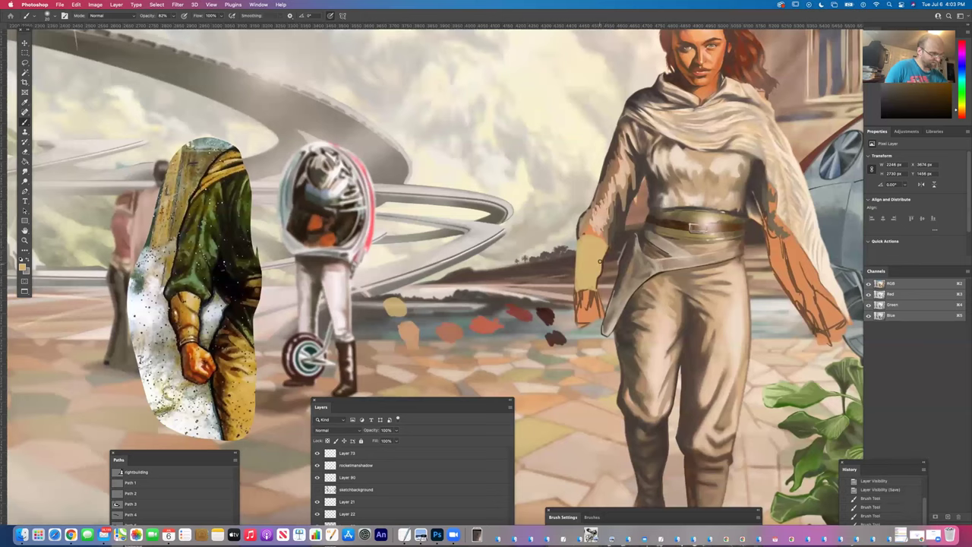
pyautogui.moveTo(597, 274); pyautogui.dragTo(590, 284)
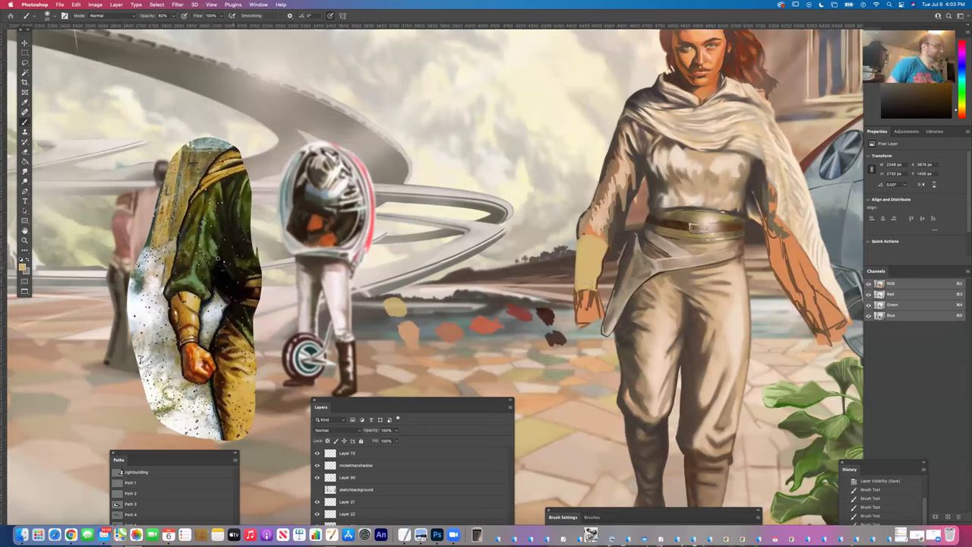
# Sample a dark brown and dab it on the inner edge of the right forearm at the wrist.
pyautogui.press('i')
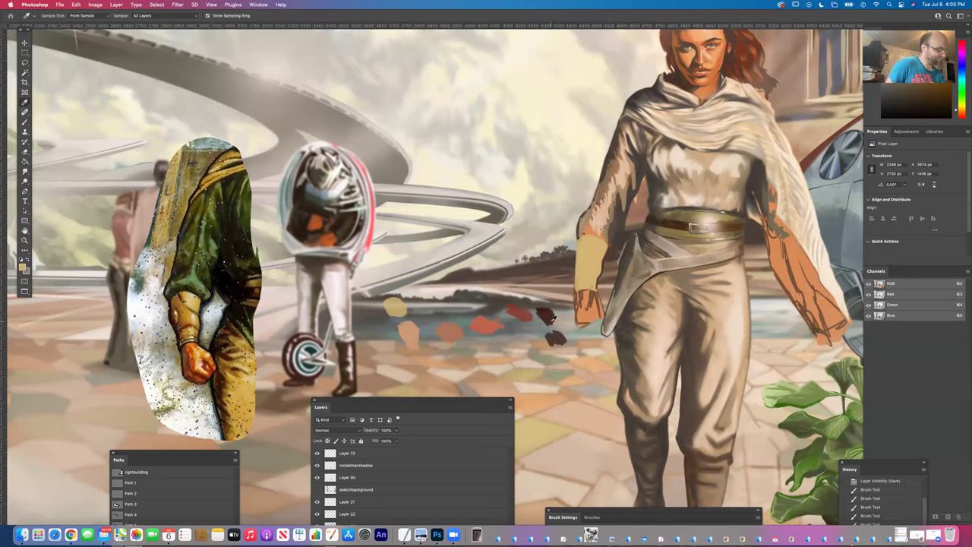
pyautogui.click(606, 262)
pyautogui.press('b')
pyautogui.press('0')
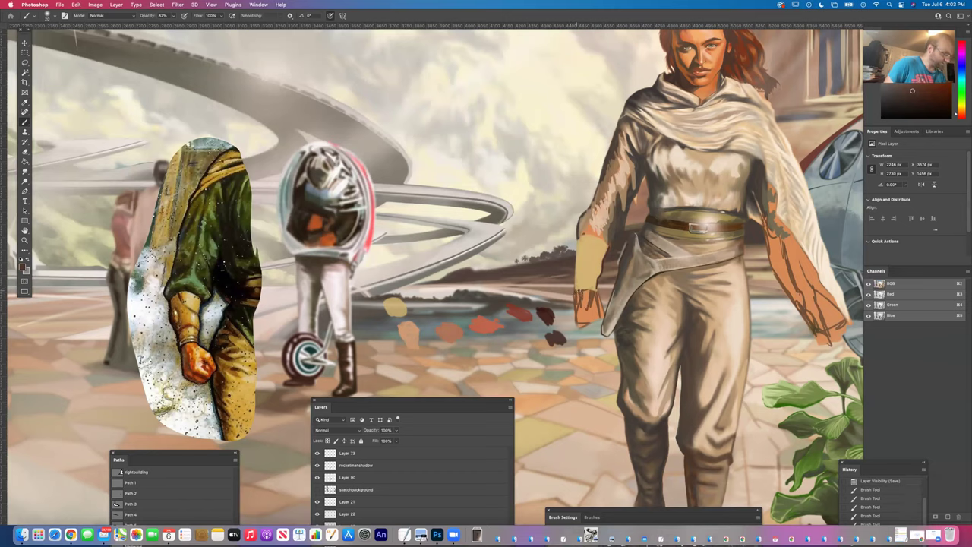
pyautogui.click(594, 290)
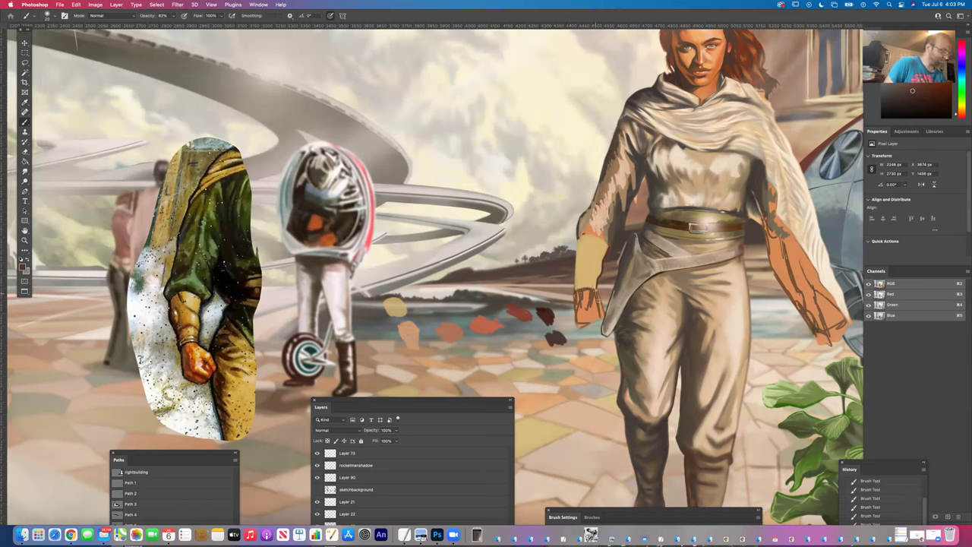
# Resample dark brown and paint thin outlines across the right wrist and along the sleeve edge below the elbow.
pyautogui.press('i')
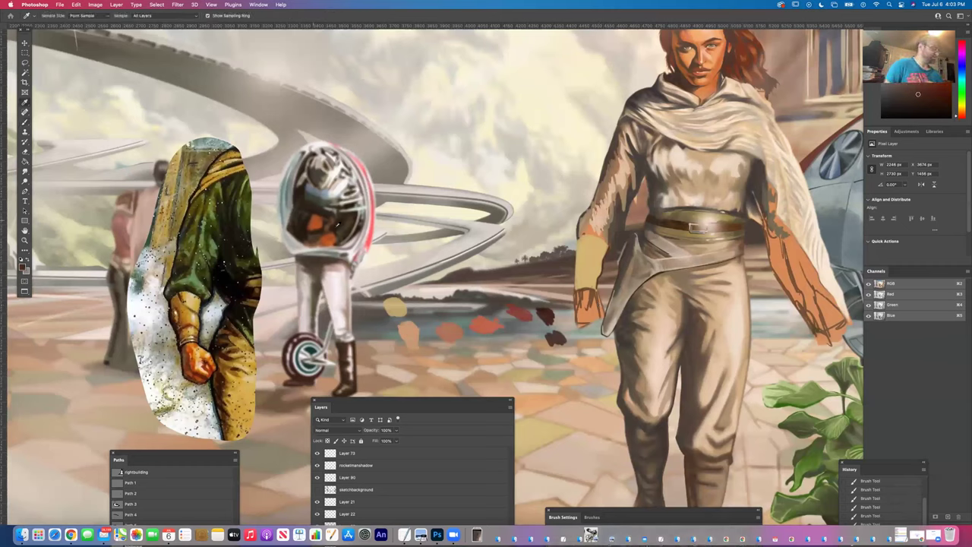
pyautogui.press('b')
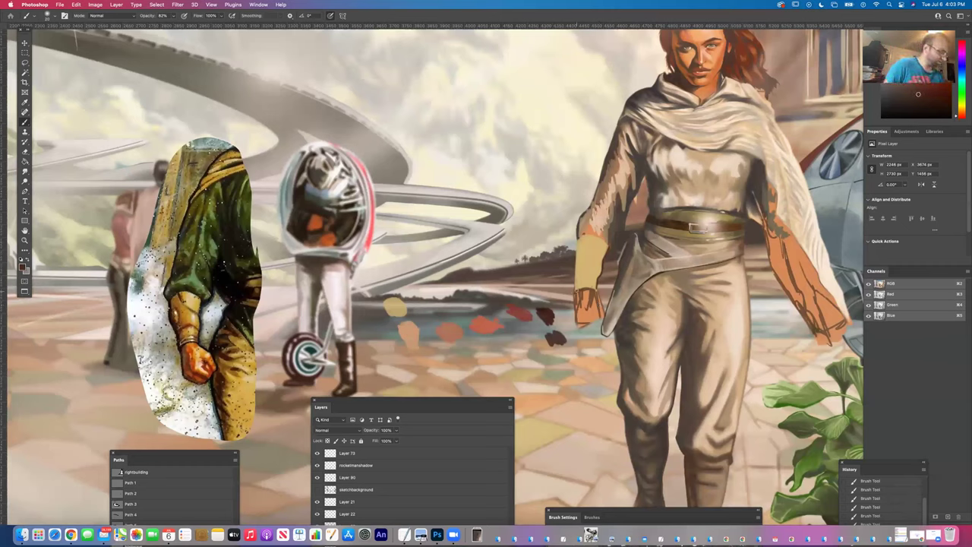
pyautogui.moveTo(578, 288); pyautogui.dragTo(586, 289)
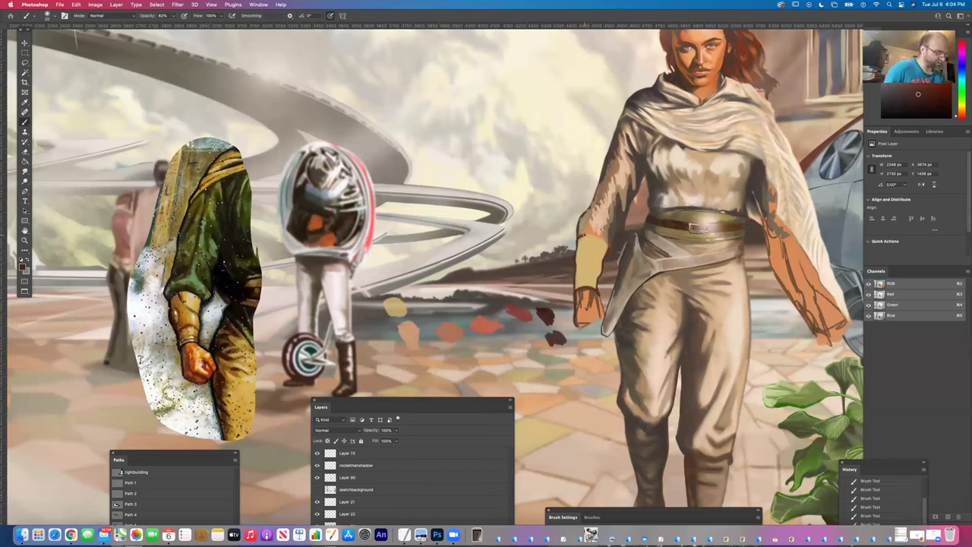
pyautogui.moveTo(588, 235); pyautogui.dragTo(596, 233)
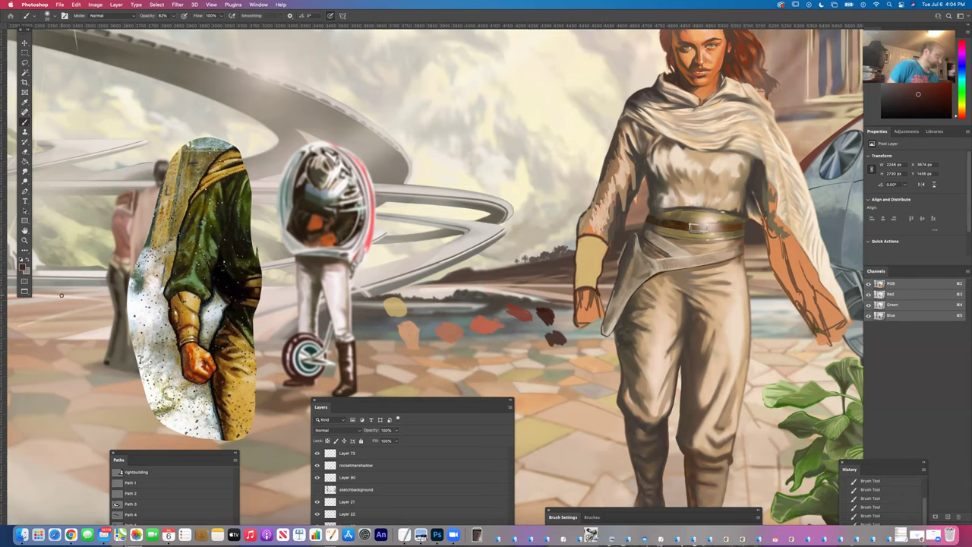
# Sample the peach swatch from the painted palette as the brush colour.
pyautogui.press('i')
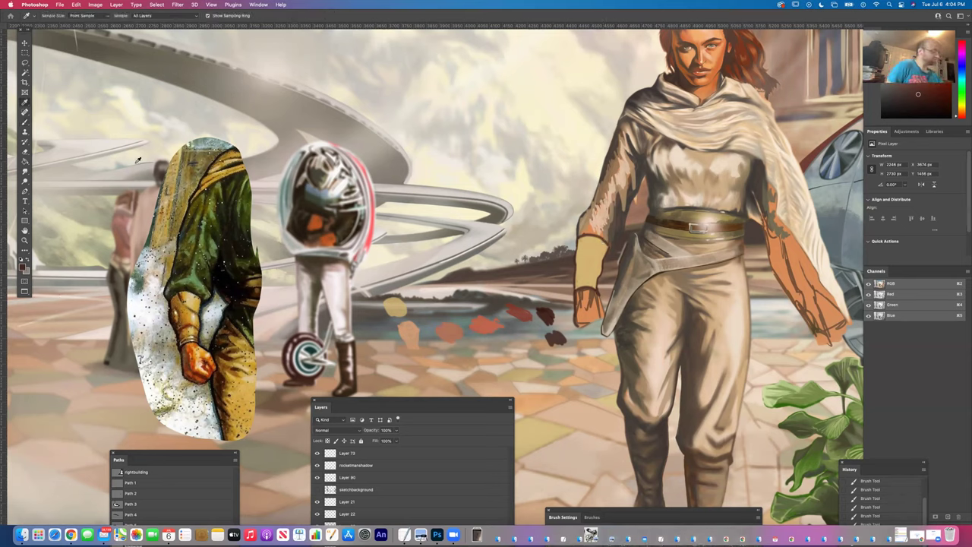
pyautogui.click(407, 329)
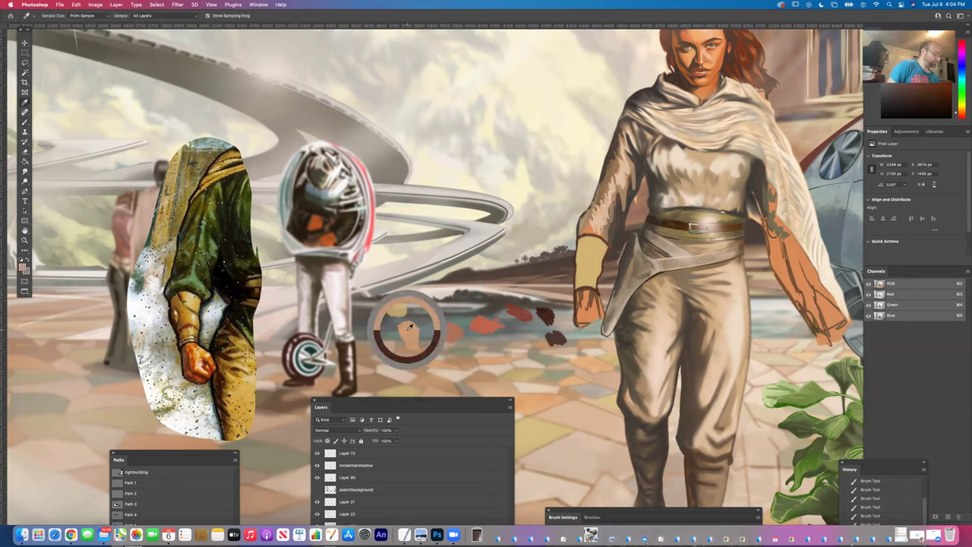
pyautogui.click(25, 122)
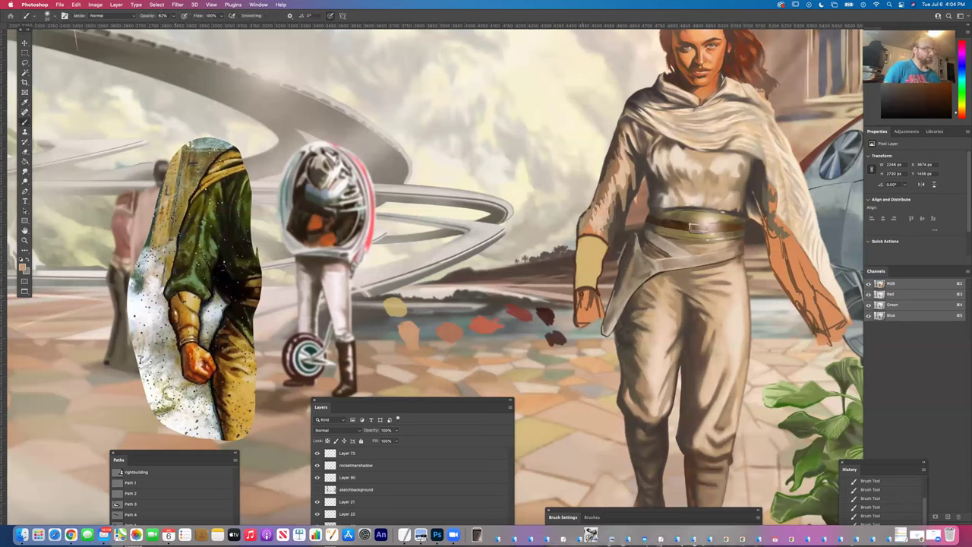
pyautogui.press('0')
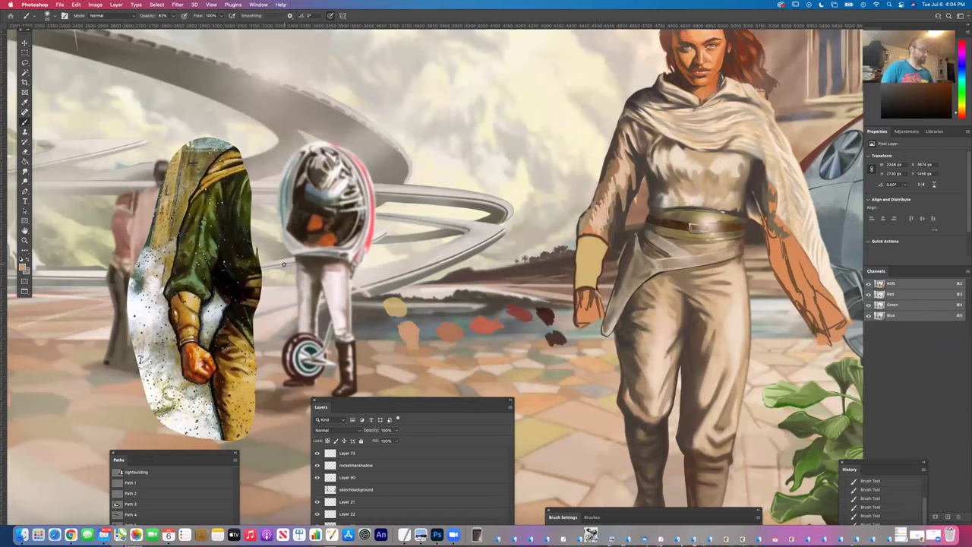
# Expose the layer stack and toggle the face layer's visibility to check which painted parts it holds.
pyautogui.moveTo(441, 401); pyautogui.dragTo(217, 61)
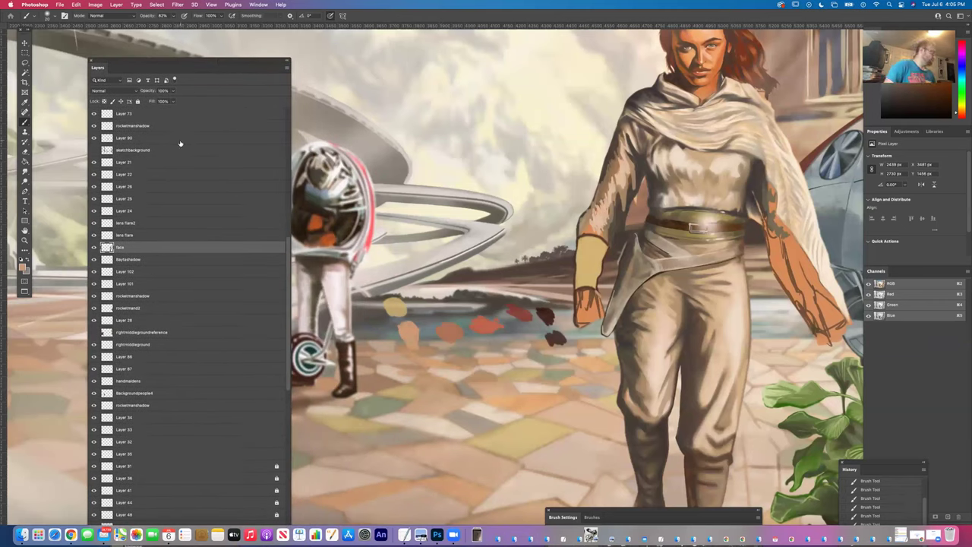
pyautogui.click(95, 247)
pyautogui.click(95, 248)
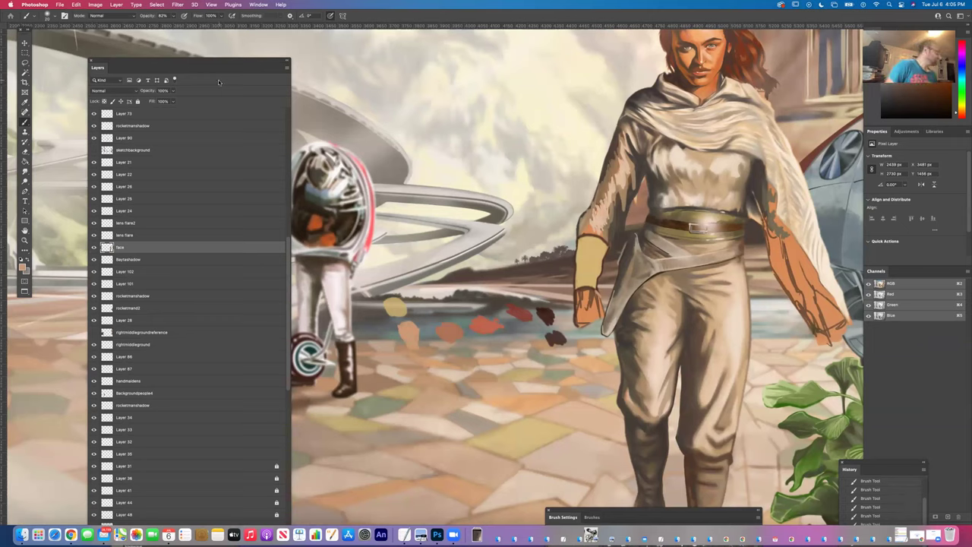
pyautogui.moveTo(227, 61); pyautogui.dragTo(212, 35)
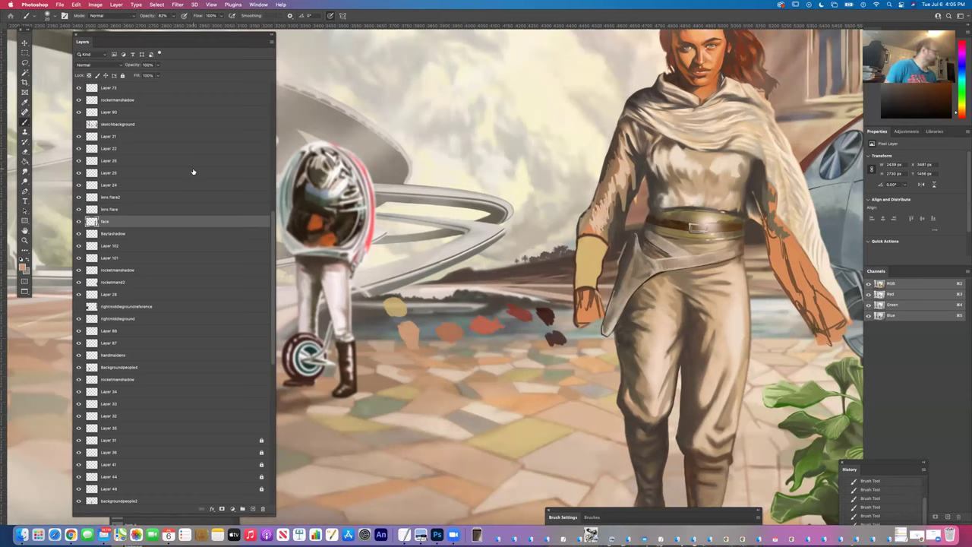
pyautogui.click(79, 222)
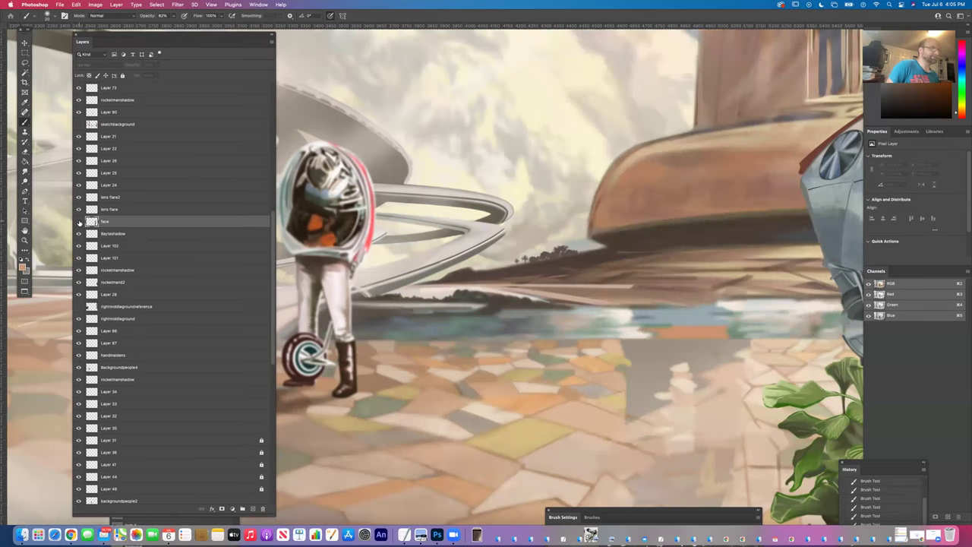
pyautogui.click(79, 221)
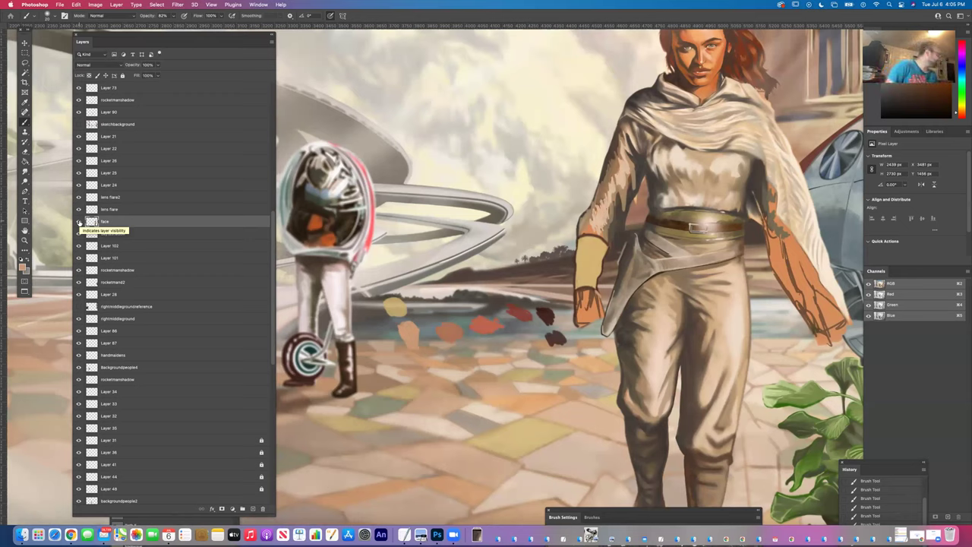
pyautogui.click(79, 222)
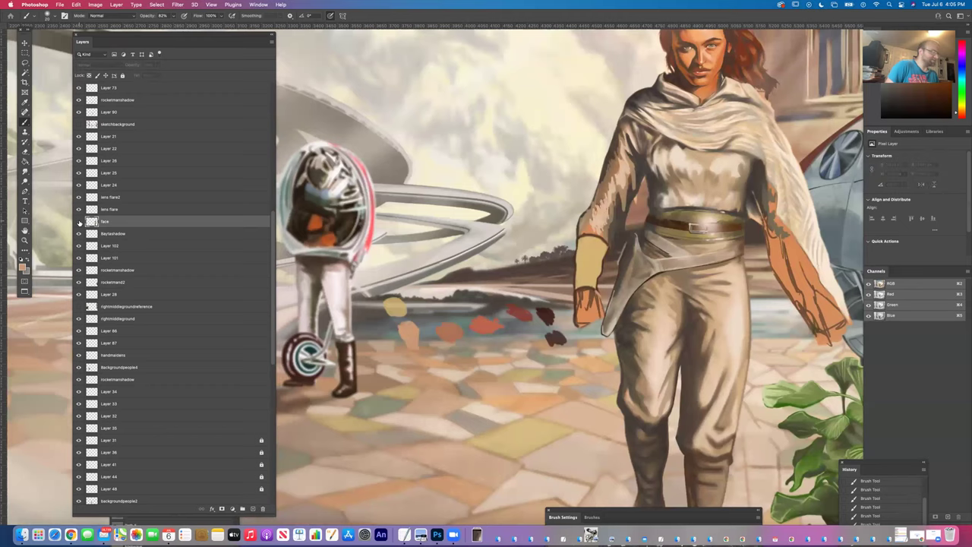
pyautogui.click(79, 222)
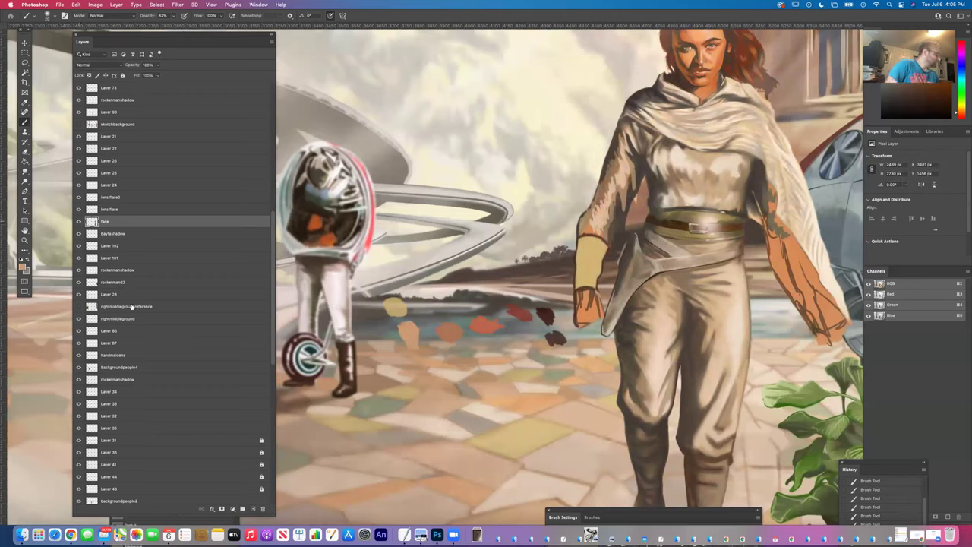
# Add a new layer above the face layer and brush peach strokes over the right fist and its lower edge.
pyautogui.press('super+shift+alt+n')
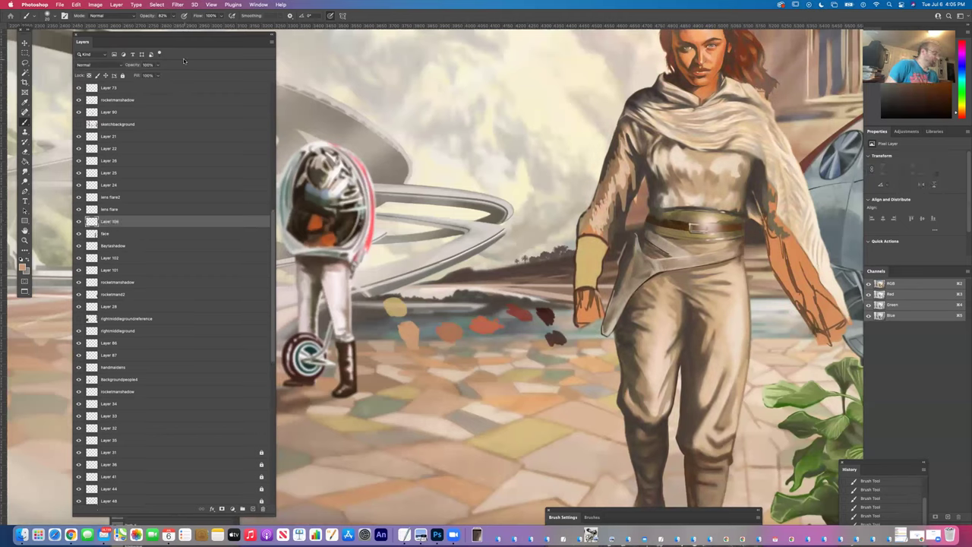
pyautogui.moveTo(181, 35); pyautogui.dragTo(279, 173)
pyautogui.moveTo(231, 113); pyautogui.dragTo(376, 302)
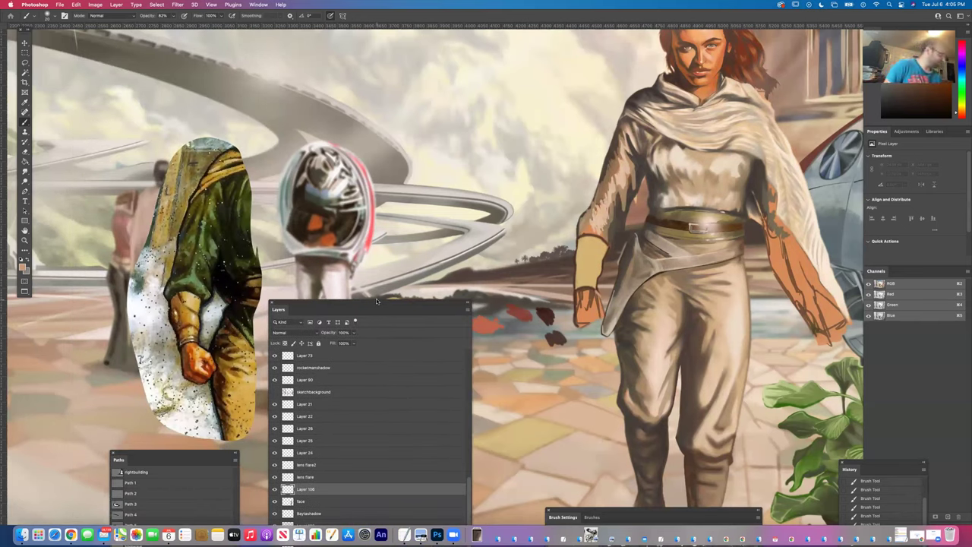
pyautogui.moveTo(597, 293)
pyautogui.mouseDown()
pyautogui.moveTo(607, 308)
pyautogui.moveTo(599, 326)
pyautogui.mouseUp()
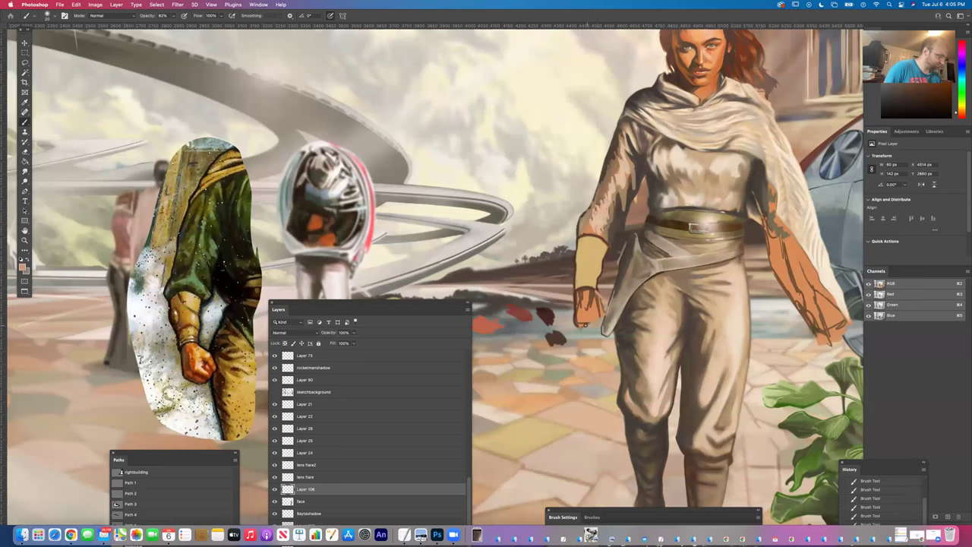
pyautogui.moveTo(586, 325); pyautogui.dragTo(570, 322)
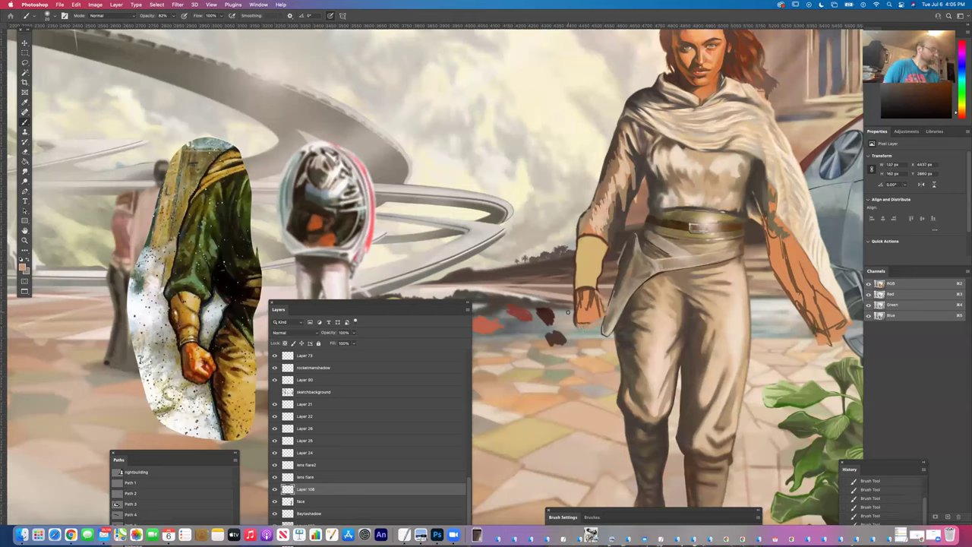
# Sample dark brown beside the right fist and dab it from the wrist down the fist's inner edge.
pyautogui.click(25, 103)
pyautogui.click(573, 316)
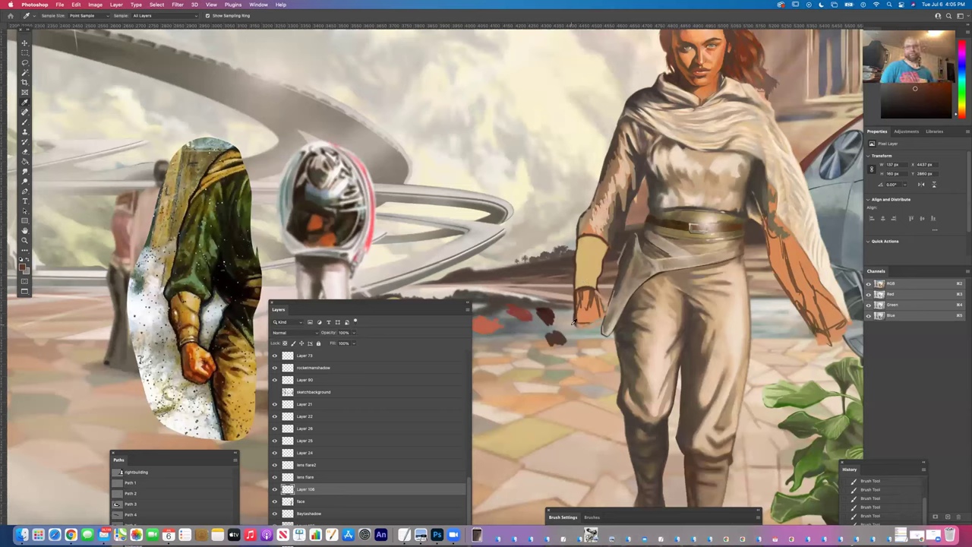
pyautogui.click(25, 121)
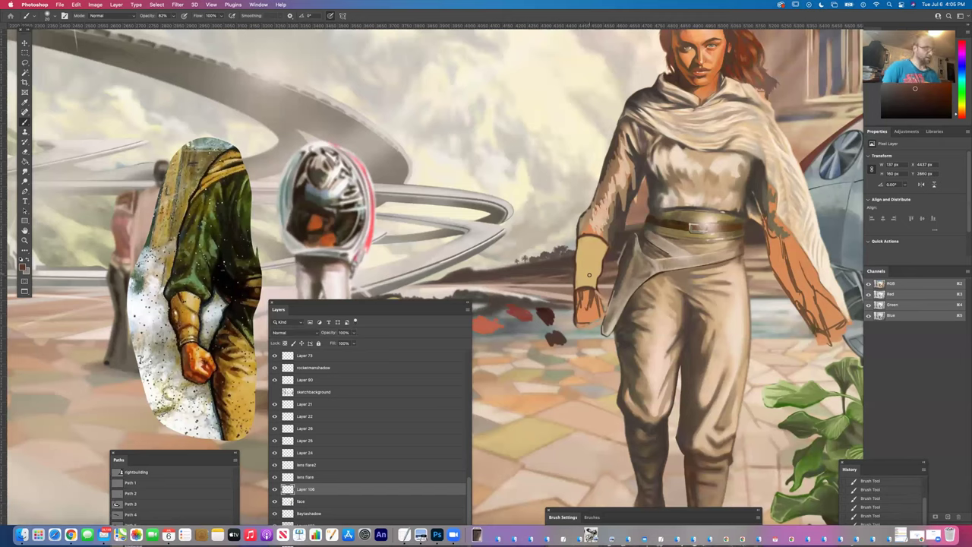
pyautogui.click(594, 294)
pyautogui.click(597, 292)
pyautogui.click(598, 292)
pyautogui.click(600, 295)
pyautogui.click(602, 297)
pyautogui.click(602, 299)
pyautogui.click(605, 303)
pyautogui.click(606, 313)
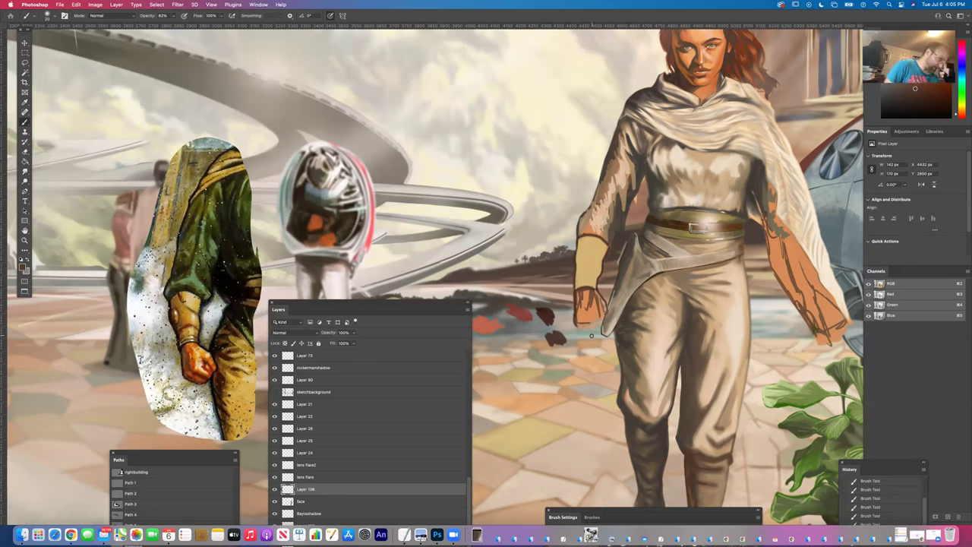
# Select the face layer, clean around the right fist with the Eraser and brush dark brown outlines along its lower edge.
pyautogui.click(25, 151)
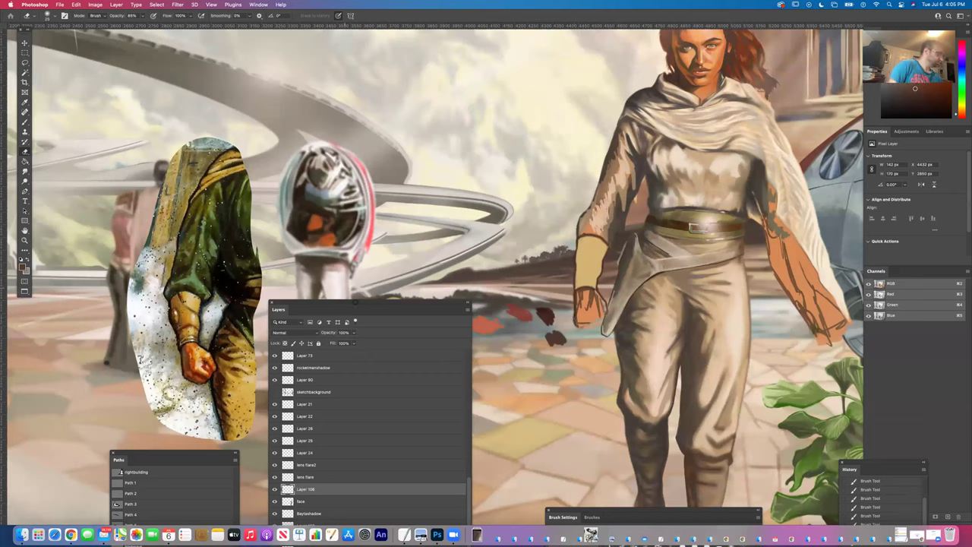
pyautogui.moveTo(356, 307); pyautogui.dragTo(365, 122)
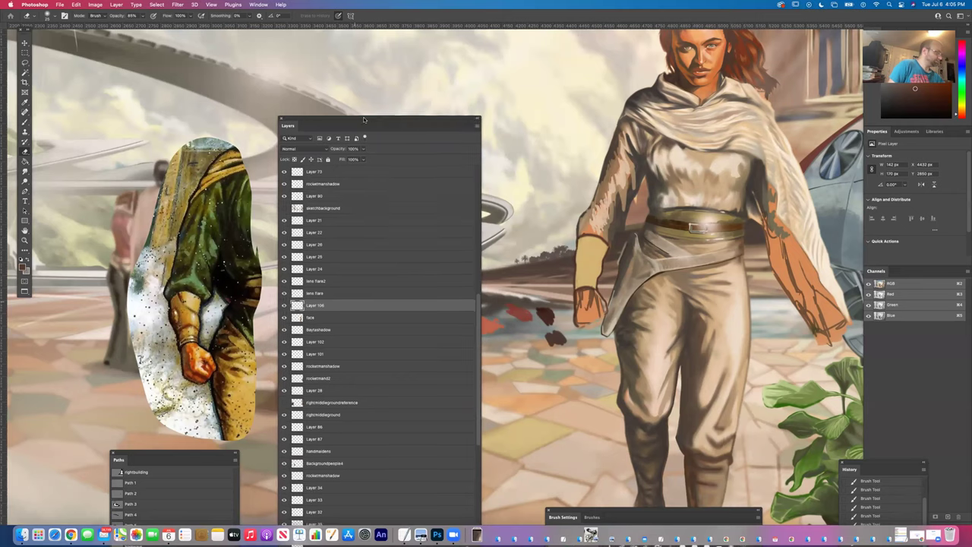
pyautogui.click(311, 317)
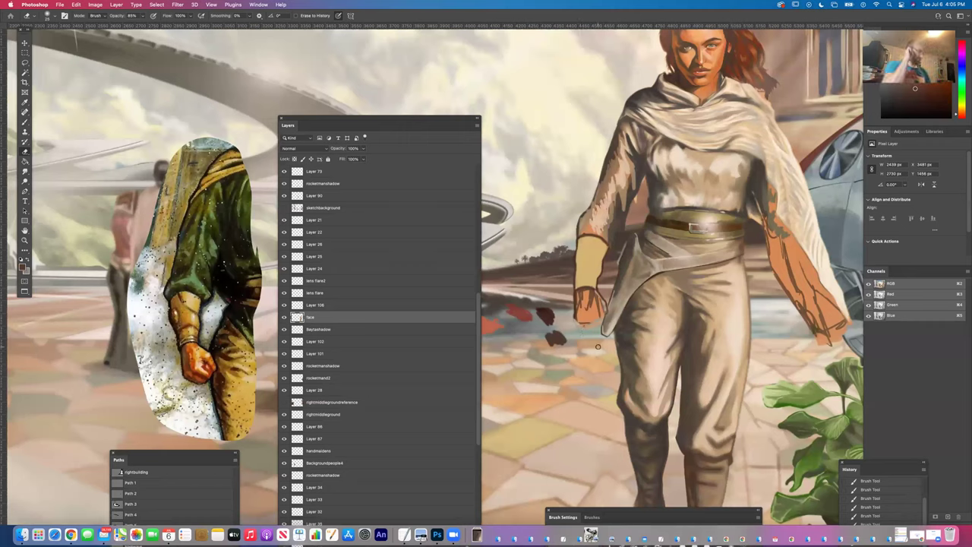
pyautogui.press('b')
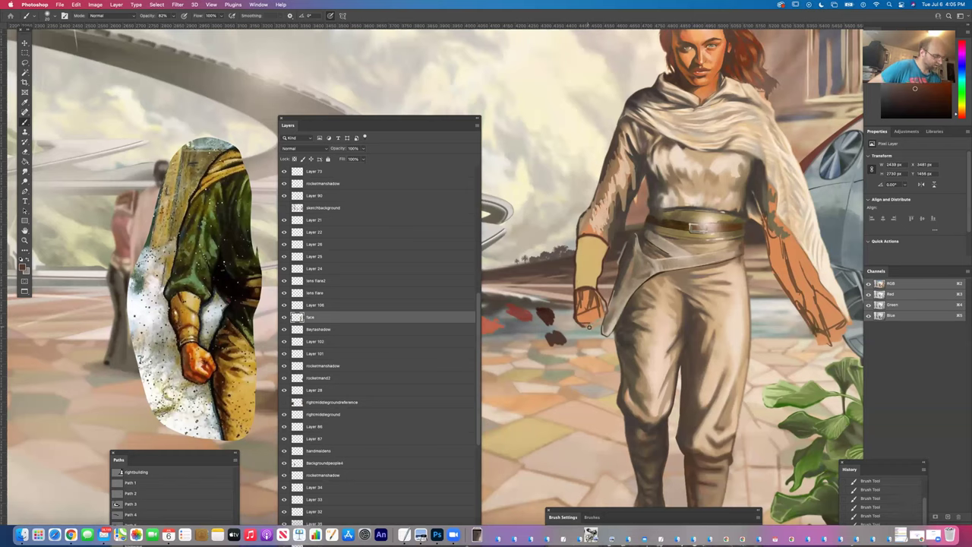
# Return to the layer above the face layer and touch up the right fist with orange sampled from it.
pyautogui.keyDown('super'); pyautogui.click(544, 316); pyautogui.keyUp('super')
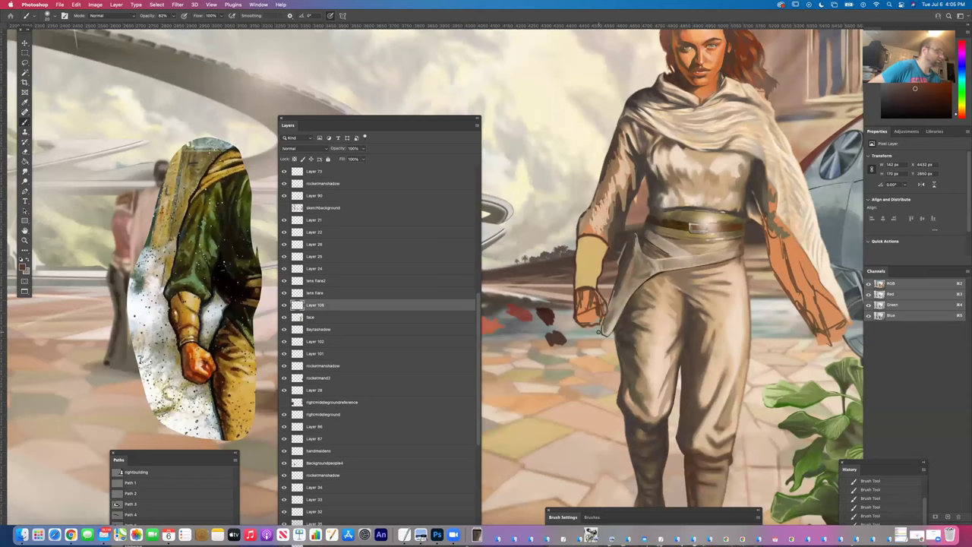
pyautogui.click(25, 152)
pyautogui.click(24, 104)
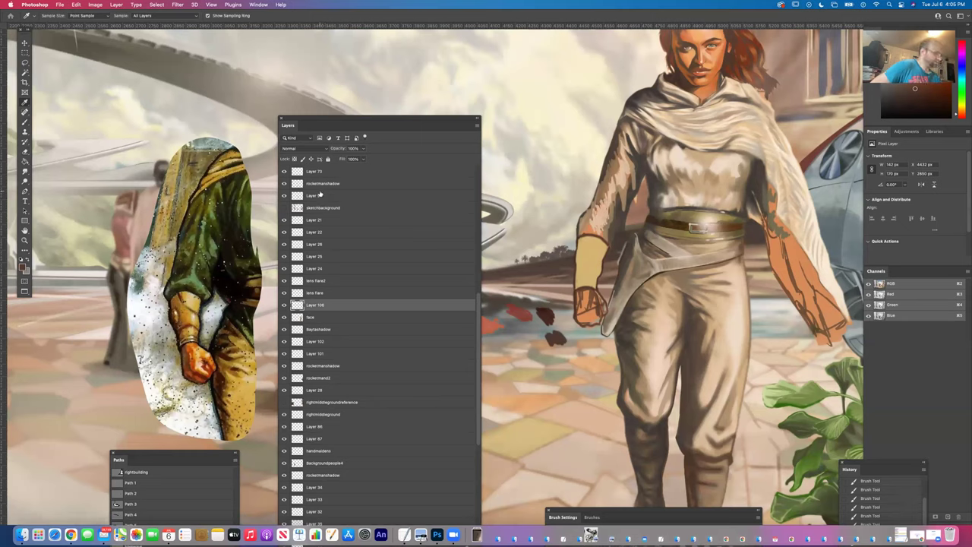
pyautogui.click(590, 314)
pyautogui.click(24, 121)
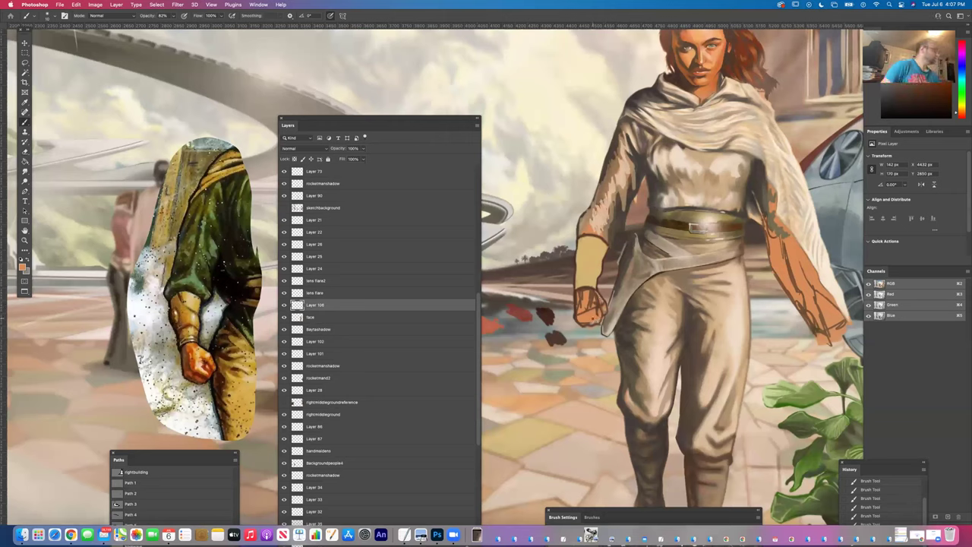
# Sample a mid brown at the right wrist and brush thin shading lines between the fingers.
pyautogui.click(24, 101)
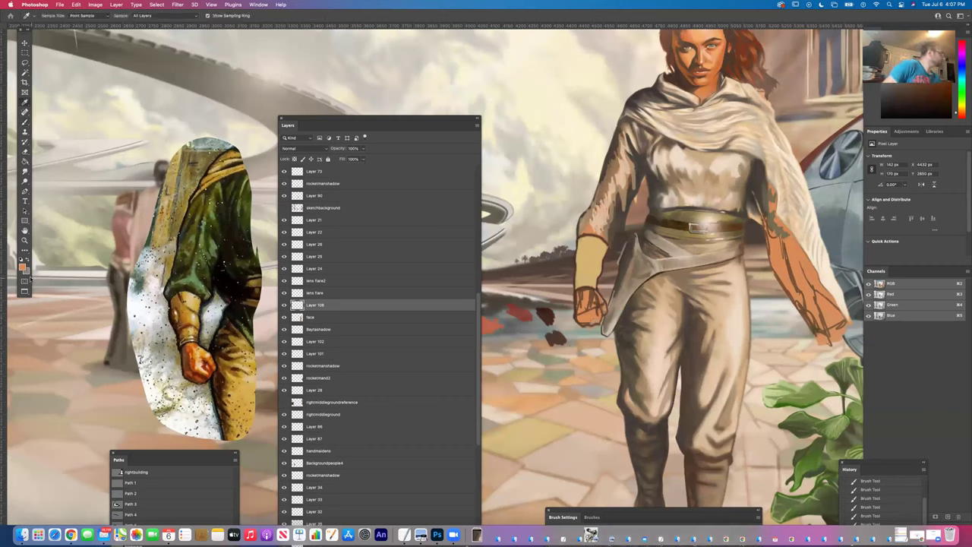
pyautogui.press('b')
pyautogui.press('i')
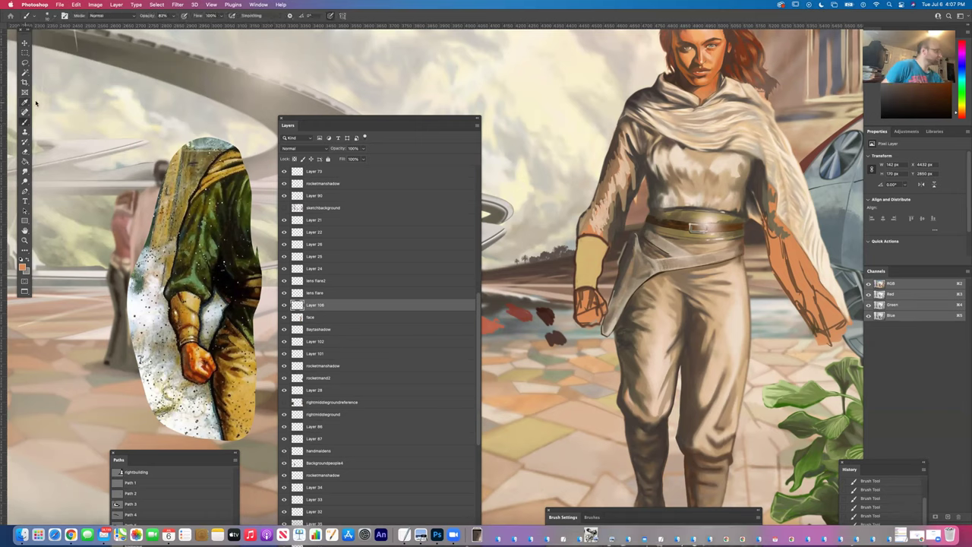
pyautogui.click(593, 292)
pyautogui.press('b')
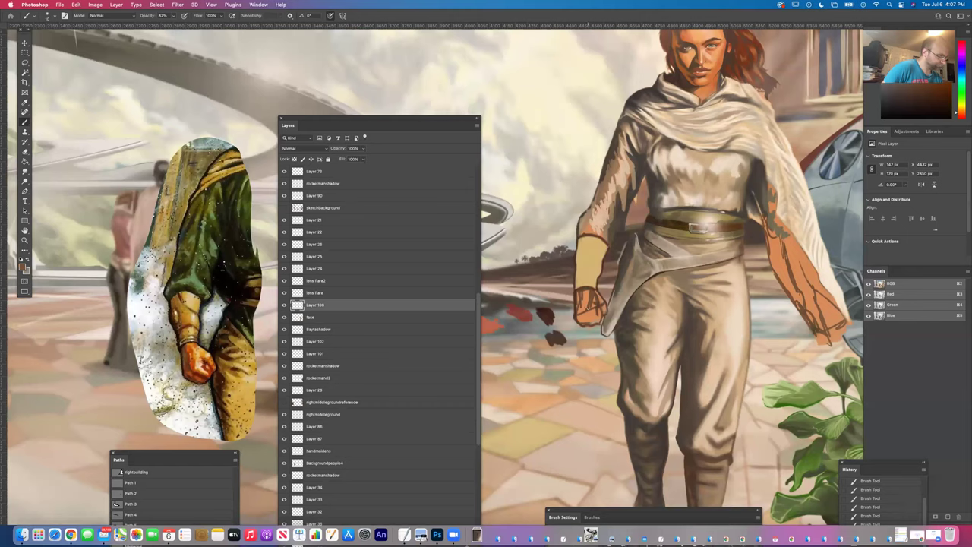
# Toggle the hand layer's visibility repeatedly to compare the right fist with and without the new painting.
pyautogui.press('super+comma')
pyautogui.press('super+comma')
pyautogui.press('super+comma')
pyautogui.press('super+comma')
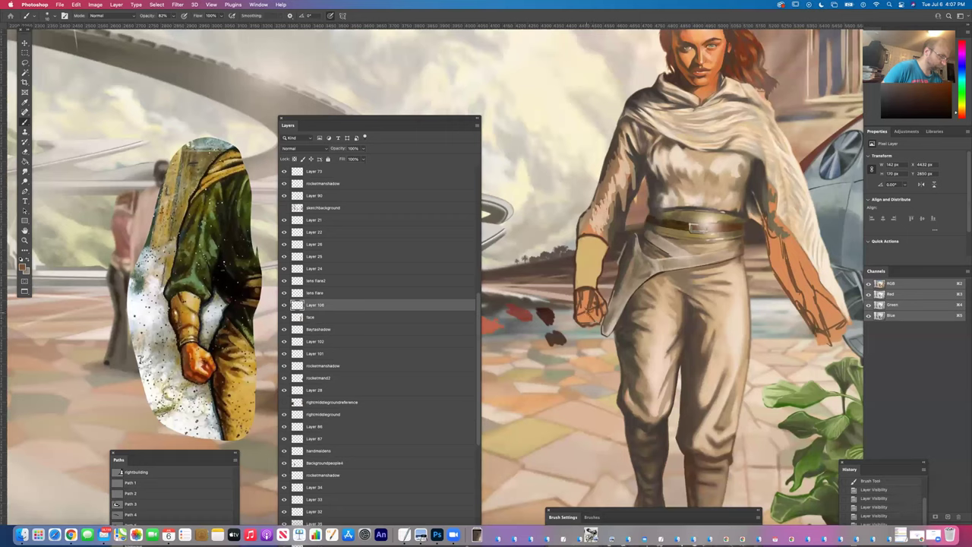
pyautogui.press('super+comma')
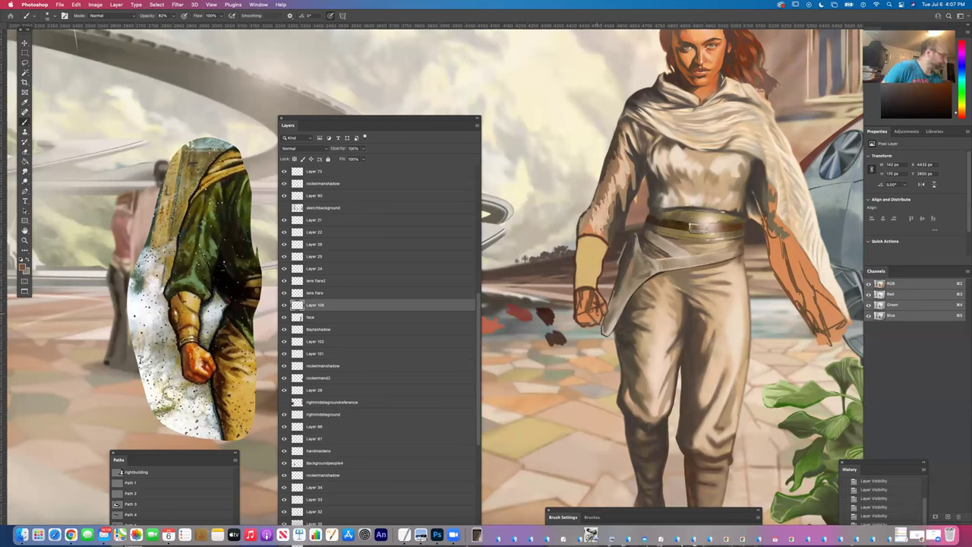
pyautogui.press('super+comma')
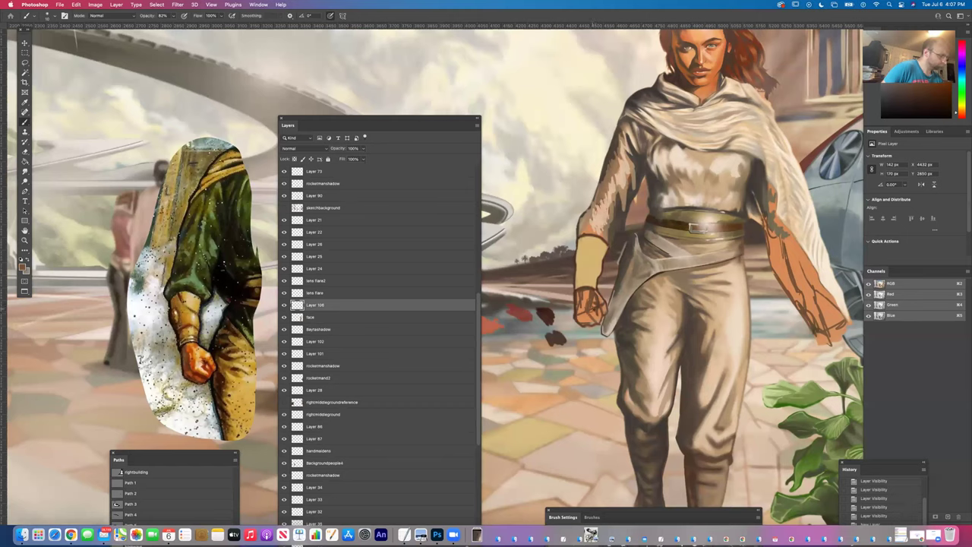
# Create a new layer above the face layer and brush small brown shading strokes onto the woman's right fist.
pyautogui.press('super+alt+shift+n')
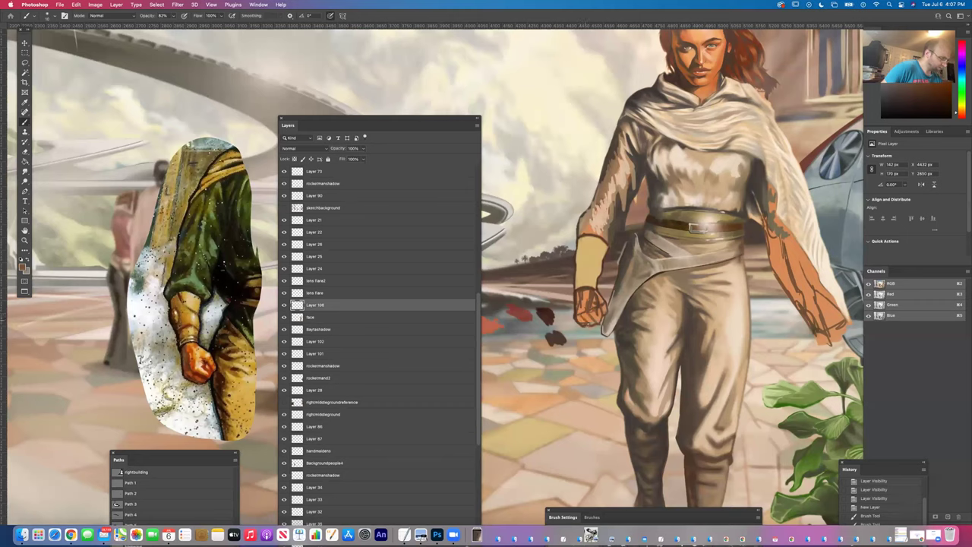
pyautogui.moveTo(581, 314); pyautogui.dragTo(585, 320)
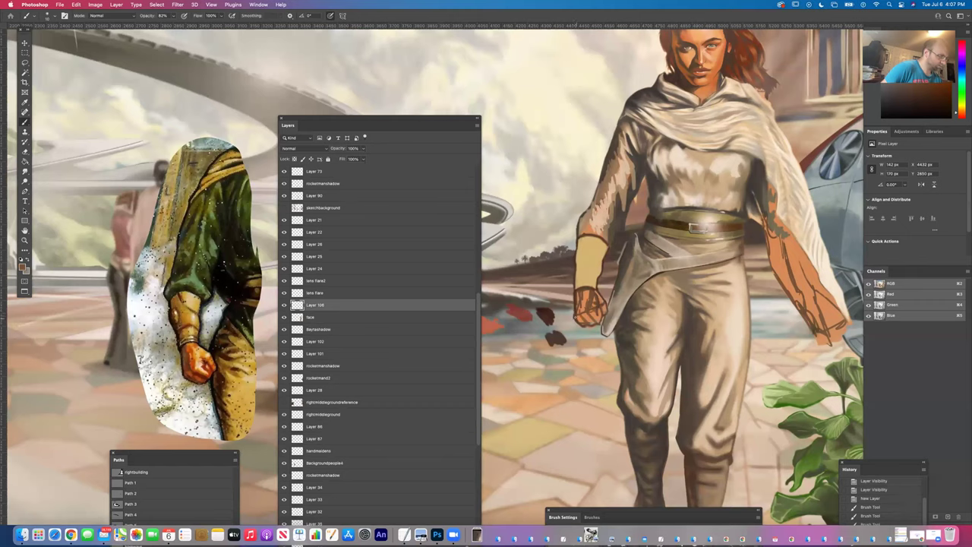
pyautogui.moveTo(550, 326); pyautogui.dragTo(552, 331)
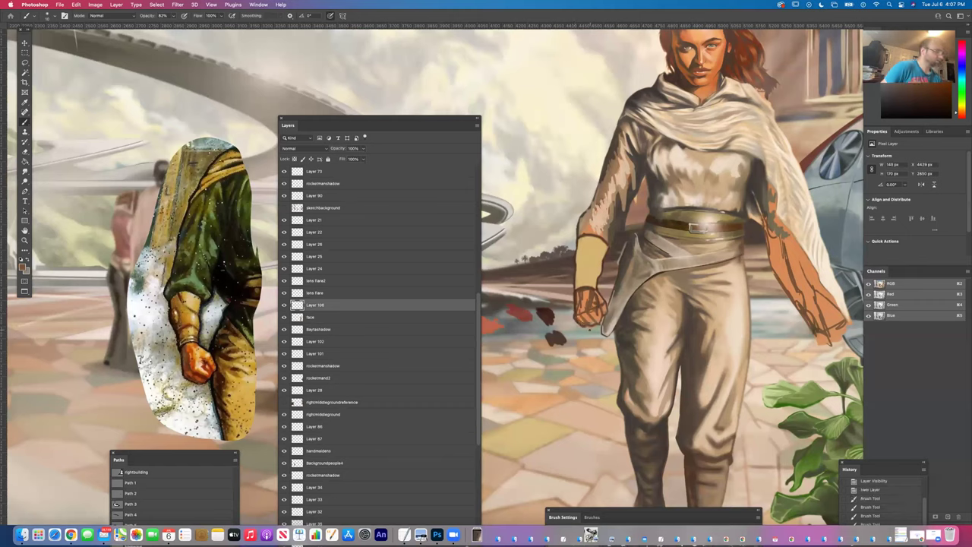
# Erase stray paint along the right fist's lower edge on the new layer and on the face layer.
pyautogui.press('e')
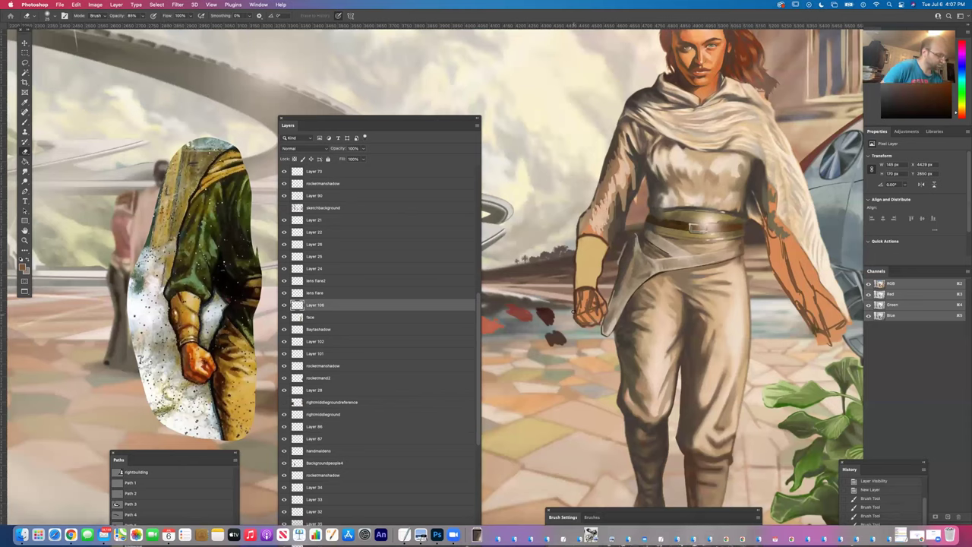
pyautogui.moveTo(575, 319); pyautogui.dragTo(582, 324)
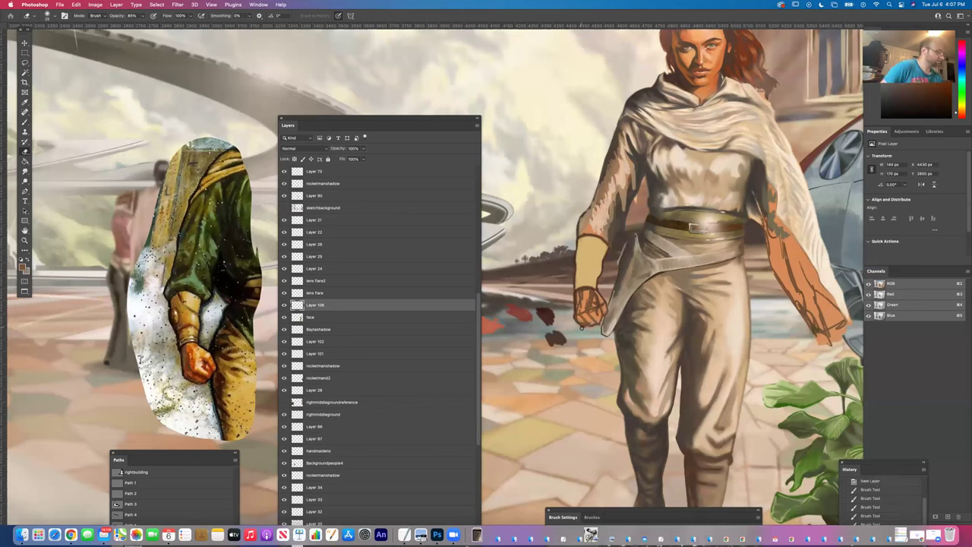
pyautogui.click(310, 317)
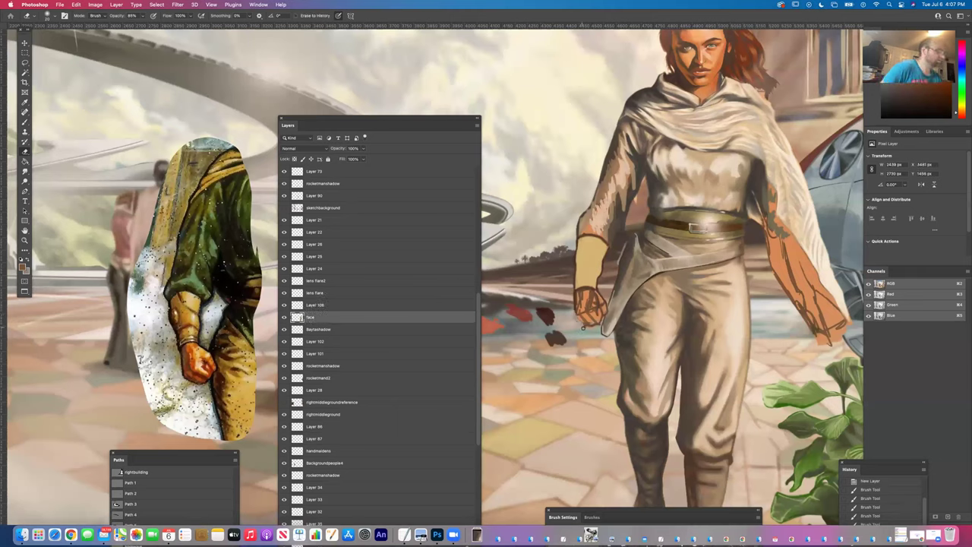
pyautogui.click(584, 326)
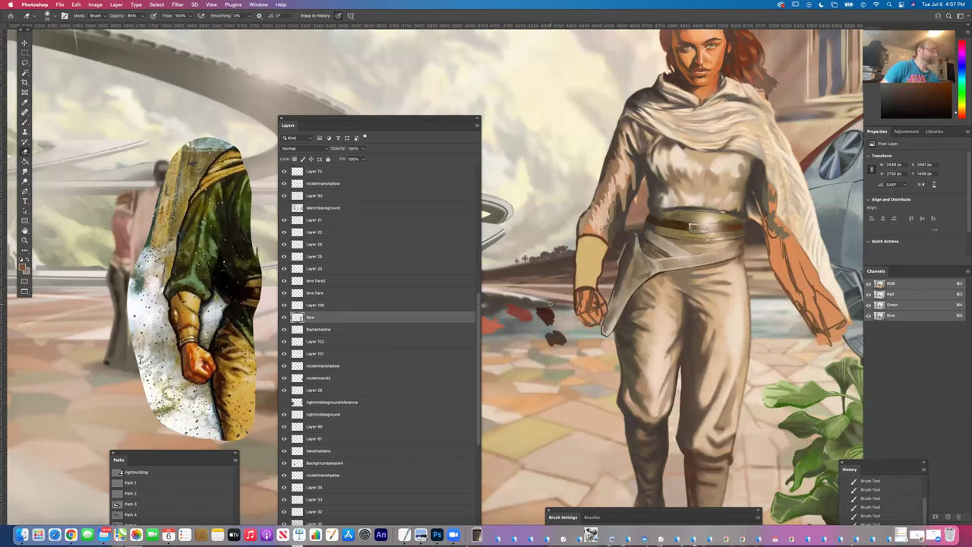
# Sample a light orange from the right fist as the brush colour and reselect the layer above the face layer.
pyautogui.press('i')
pyautogui.click(582, 313)
pyautogui.press('b')
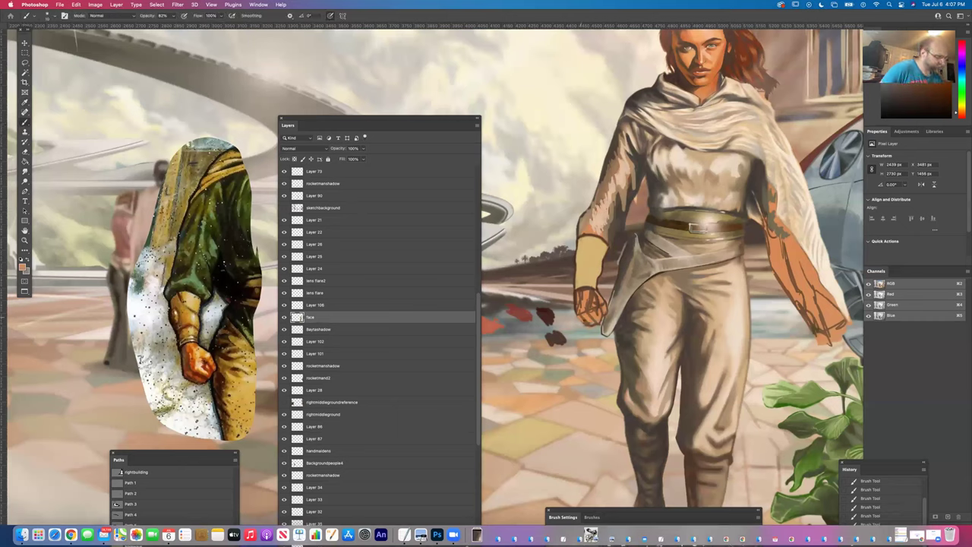
pyautogui.click(308, 308)
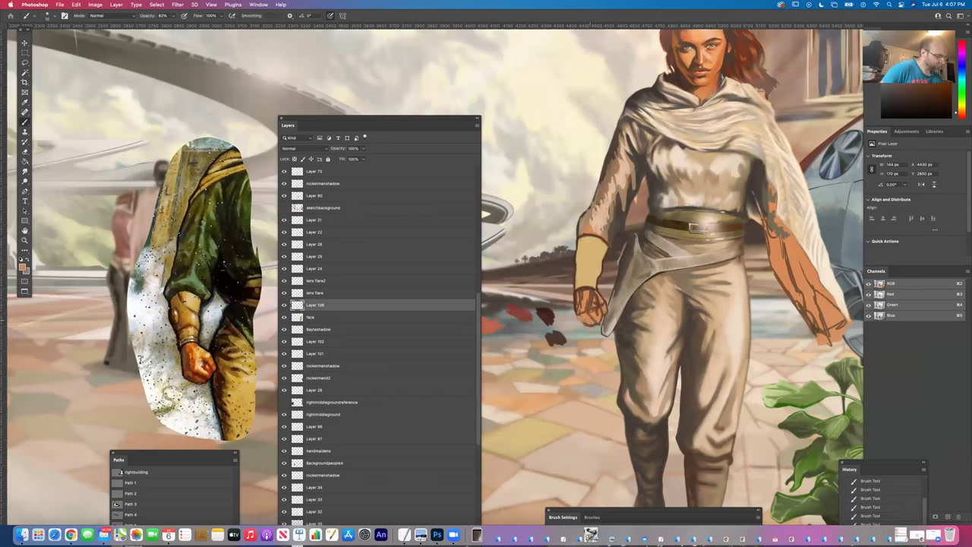
# Sample browns from the top of the right fist and brush darker shading around its fingers and lower edge.
pyautogui.press('i')
pyautogui.click(591, 299)
pyautogui.press('b')
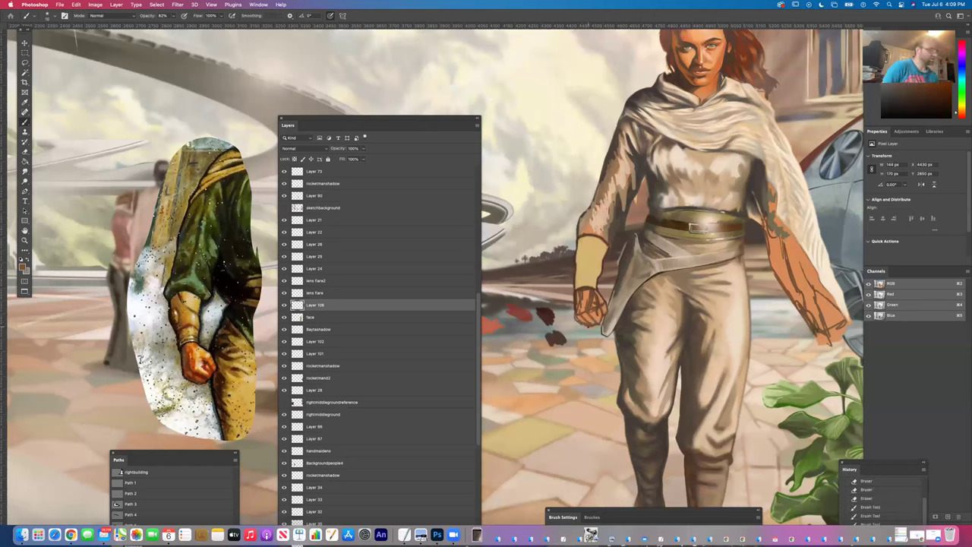
pyautogui.click(581, 332)
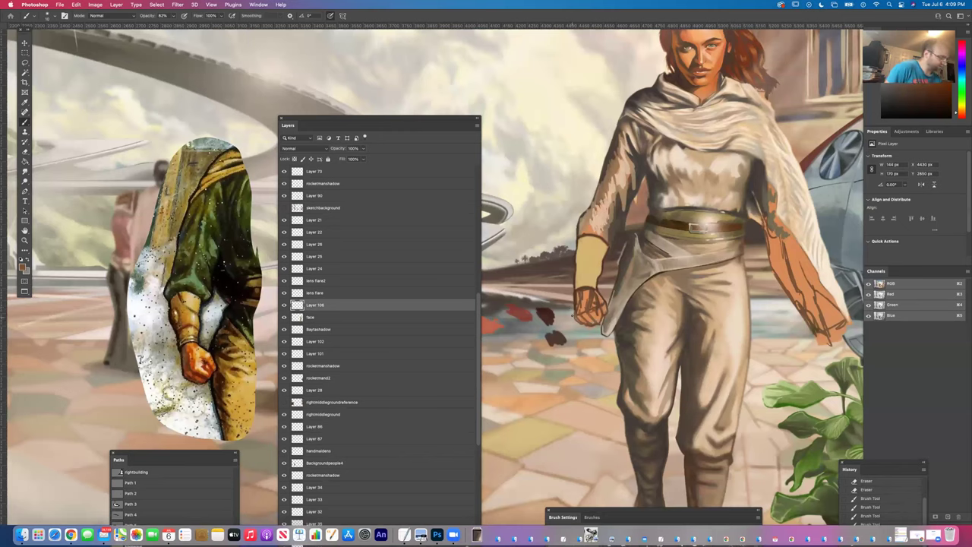
pyautogui.click(26, 103)
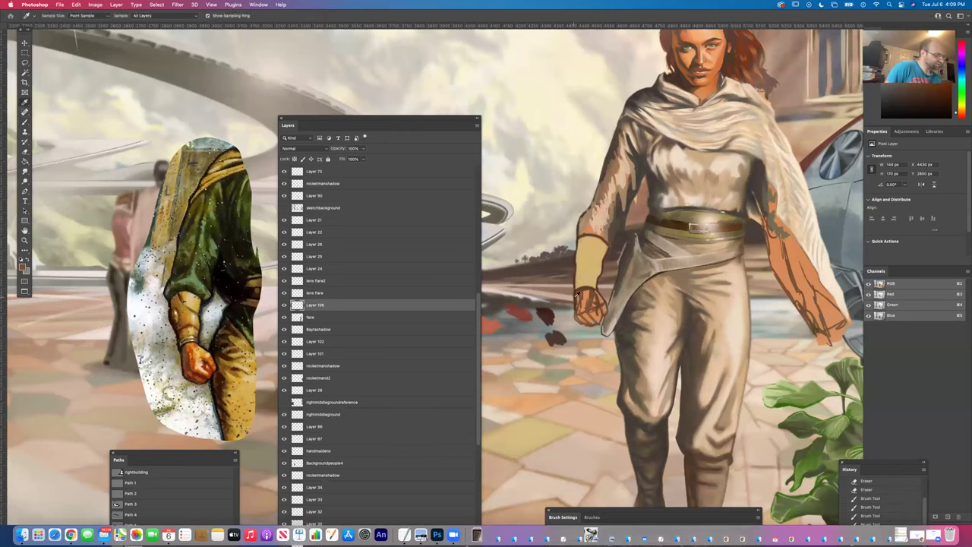
pyautogui.press('b')
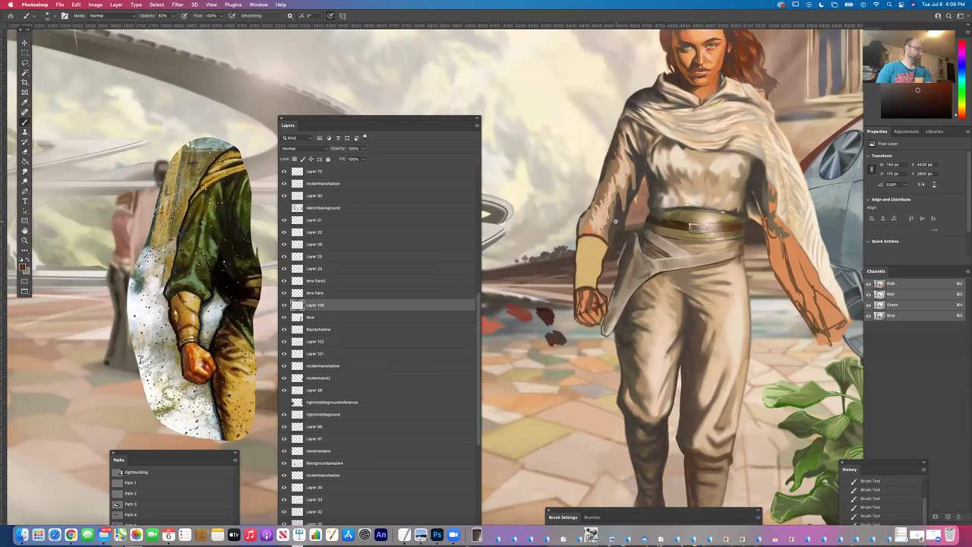
# Flip the whole canvas horizontally to check the composition and return it to its original orientation.
pyautogui.scroll(-3, 615, 221)
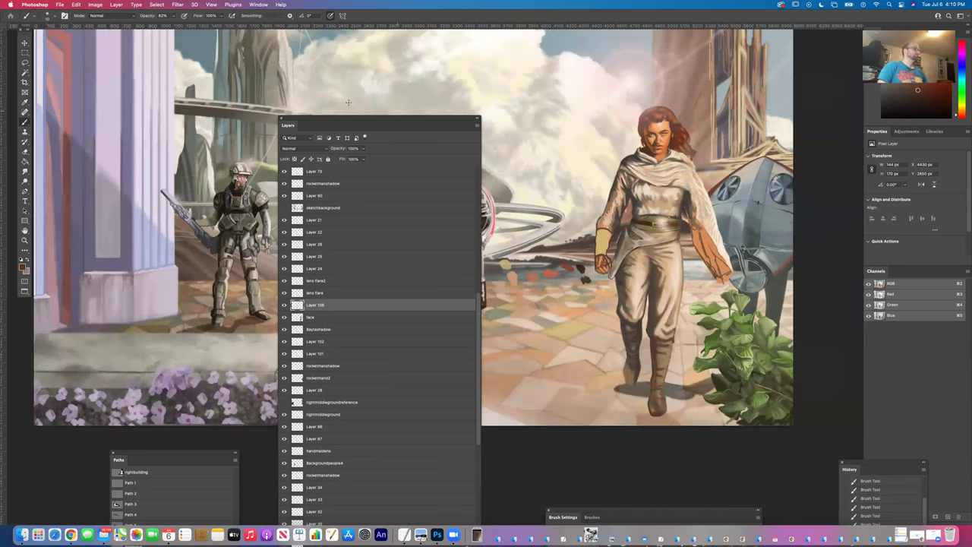
pyautogui.click(96, 5)
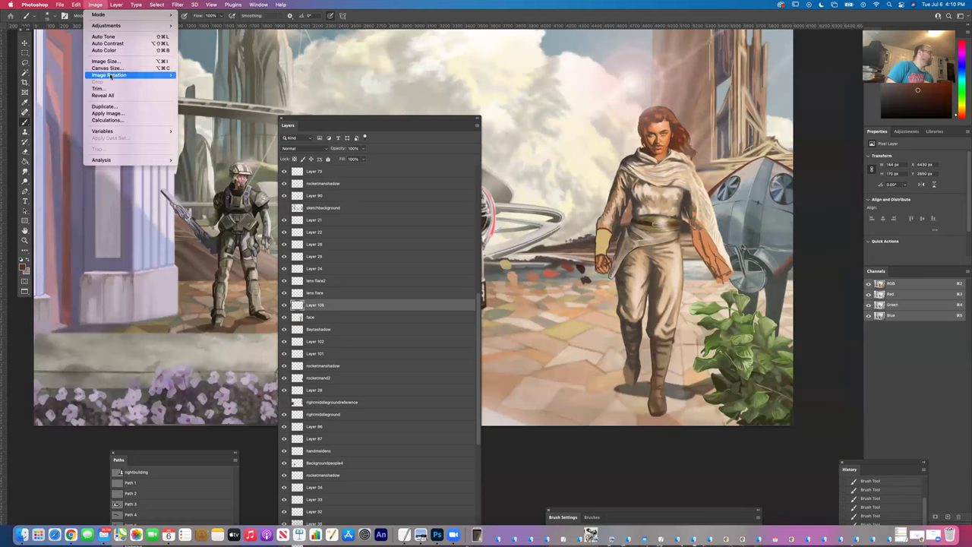
pyautogui.moveTo(111, 76)
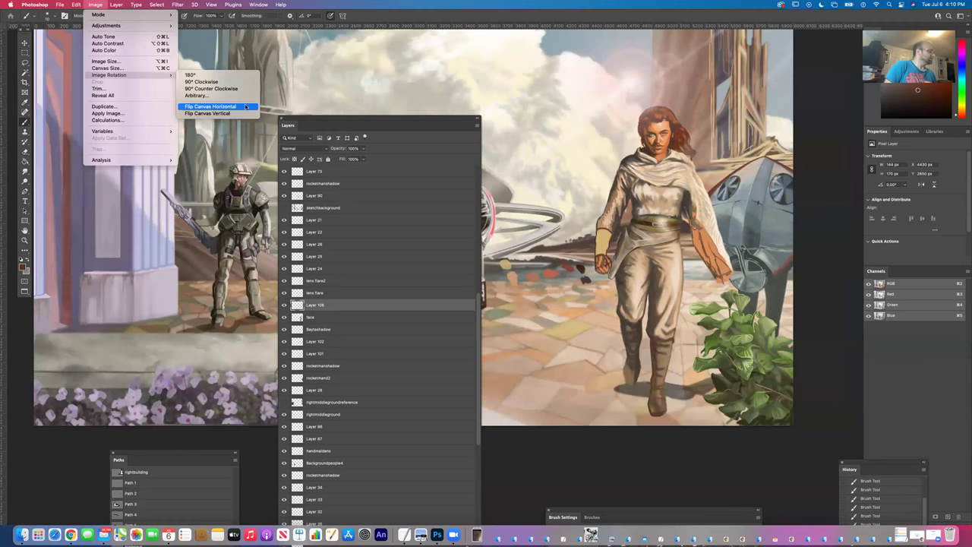
pyautogui.press('Escape')
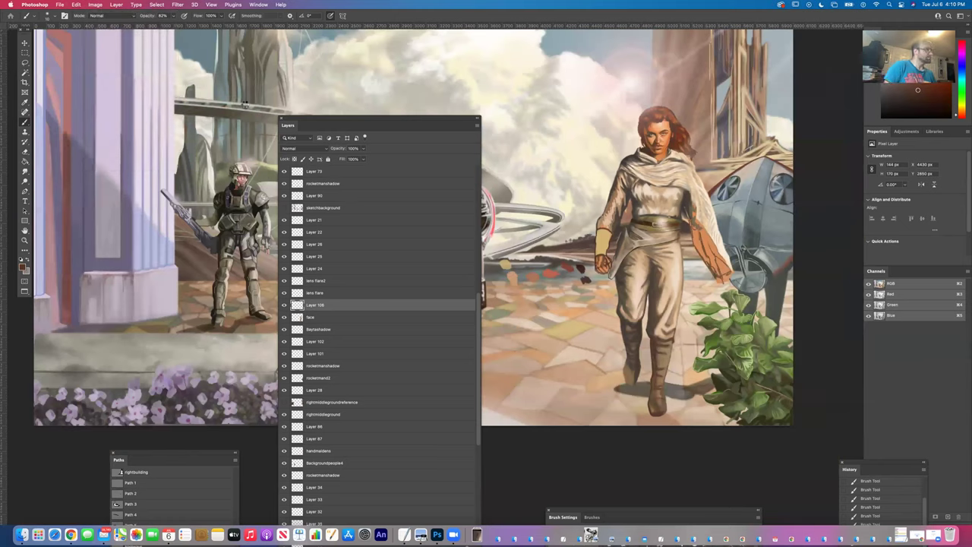
pyautogui.hotkey('ctrl', 'shift', 'h')
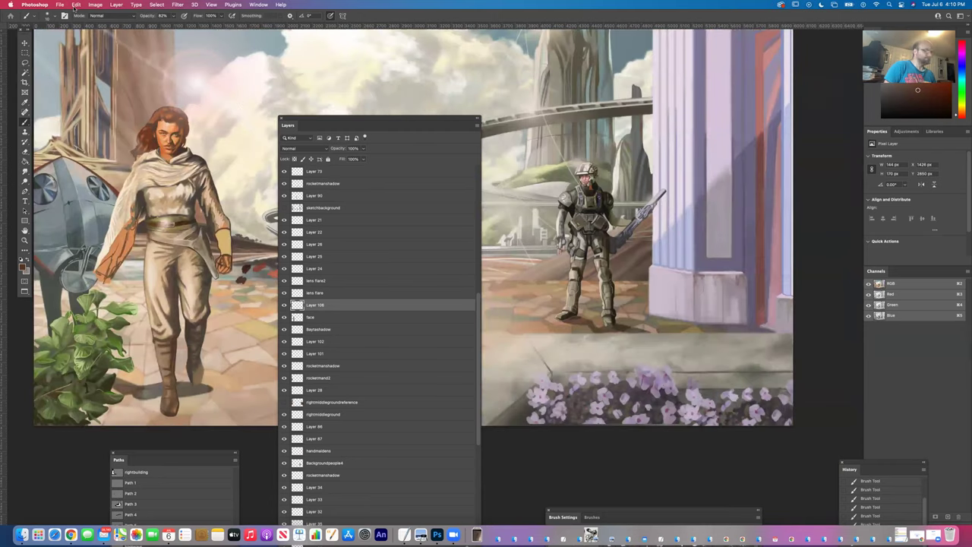
pyautogui.hotkey('ctrl', 'shift', 'h')
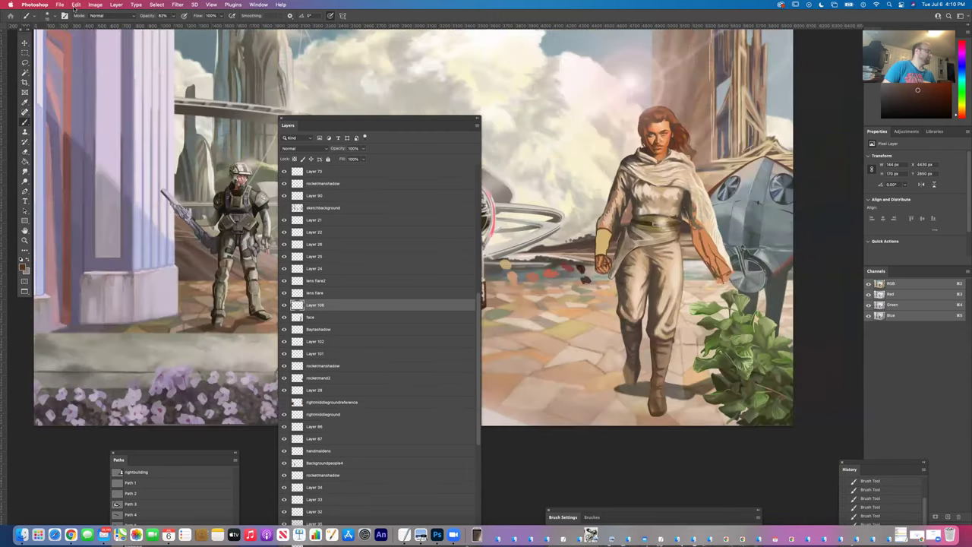
# Flip the canvas horizontally and move the Layers panel down, clear of the artwork.
pyautogui.click(93, 5)
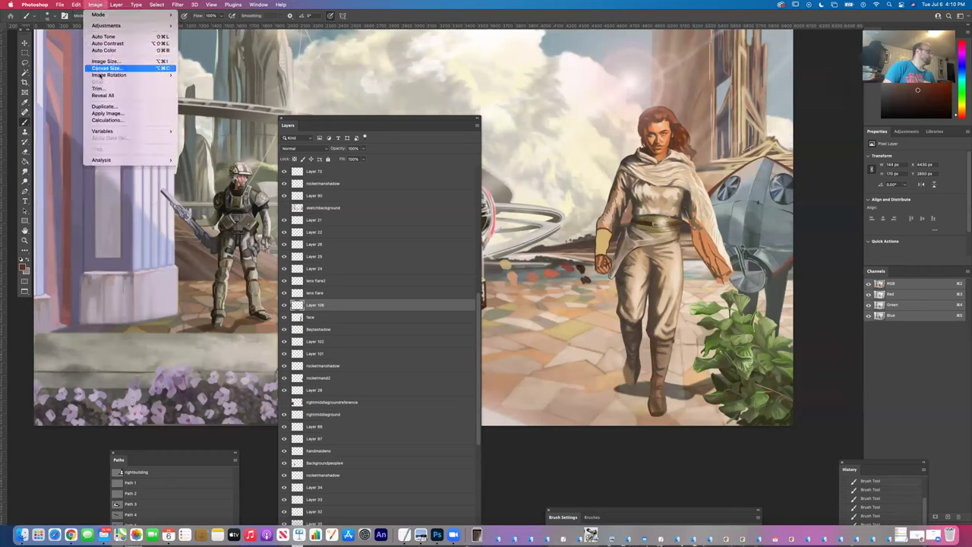
pyautogui.click(199, 107)
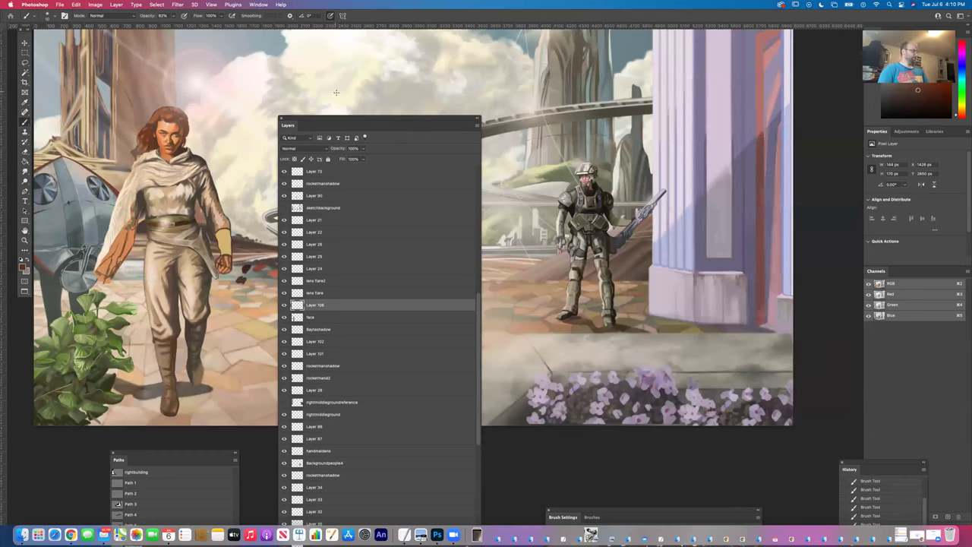
pyautogui.moveTo(341, 116); pyautogui.dragTo(347, 492)
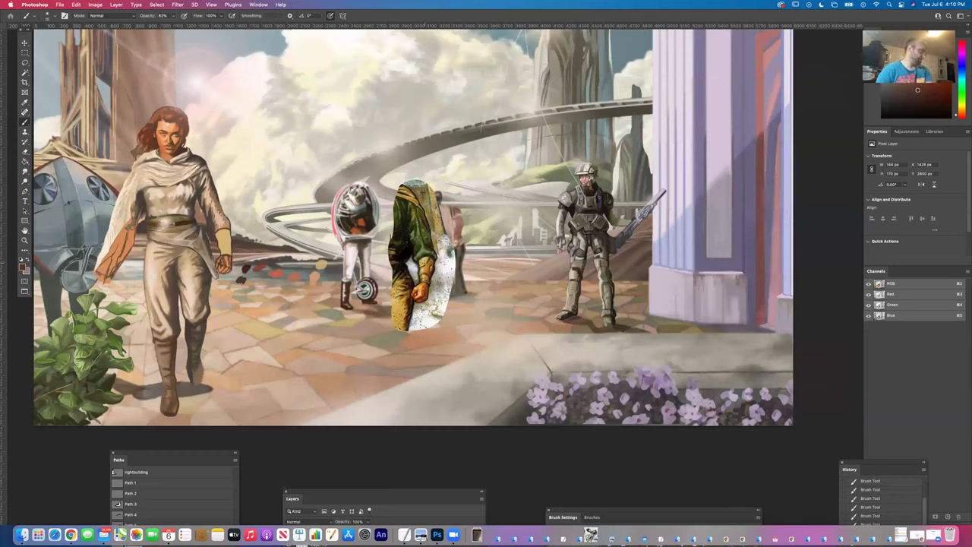
# Examine the mirrored illustration, comparing the walking woman's arms with the painted reference arm.
pyautogui.scroll(3, 203, 331)
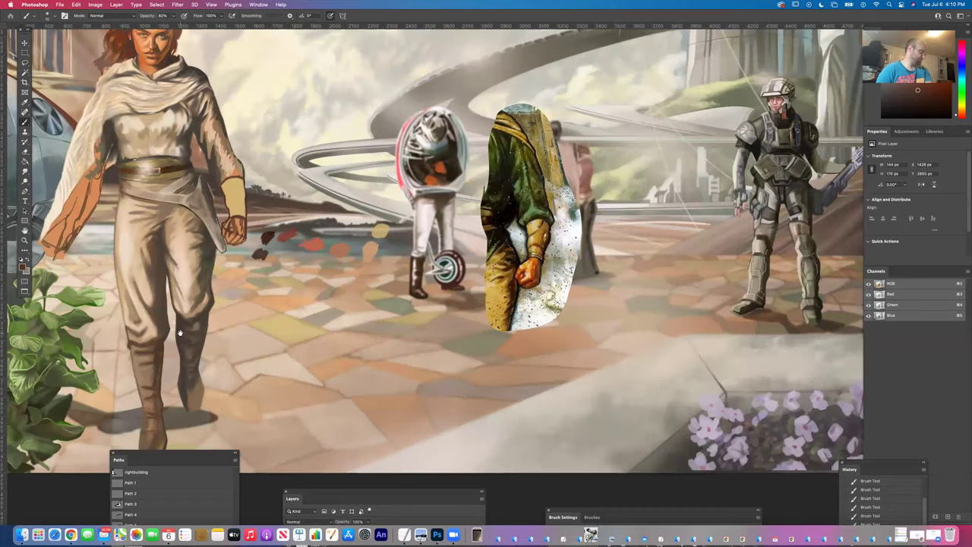
pyautogui.scroll(3, 175, 338)
pyautogui.scroll(-4, 367, 315)
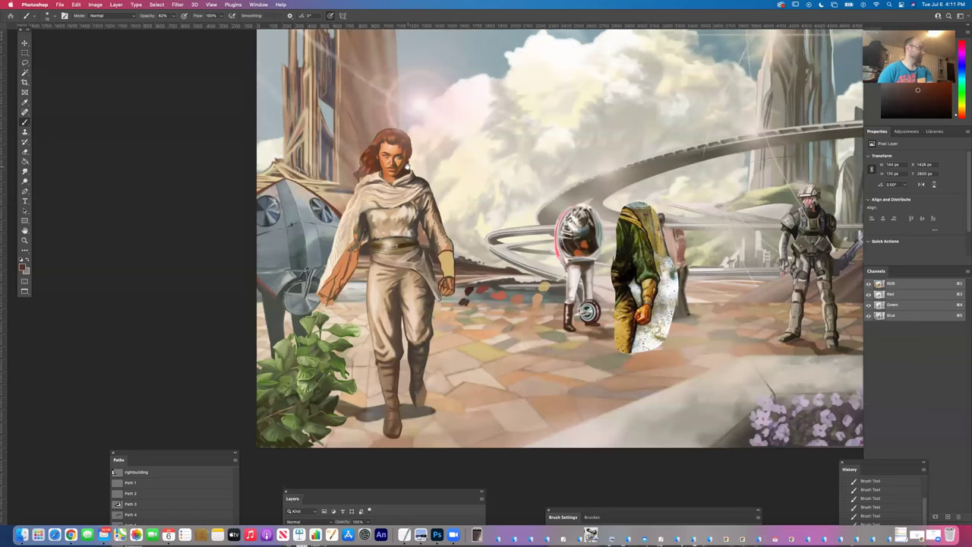
pyautogui.hotkey('ctrl', 'Tab')
pyautogui.hotkey('ctrl', 'Tab')
pyautogui.moveTo(357, 241); pyautogui.dragTo(452, 247)
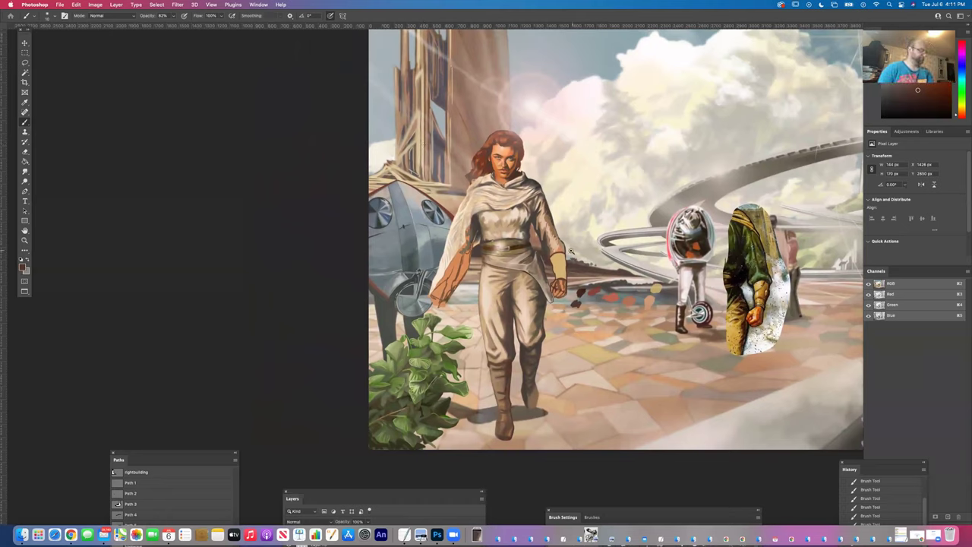
# Sample a dark brown from the shaded sleeve above the yellow cuff and brush shadow along that sleeve.
pyautogui.scroll(5, 571, 251)
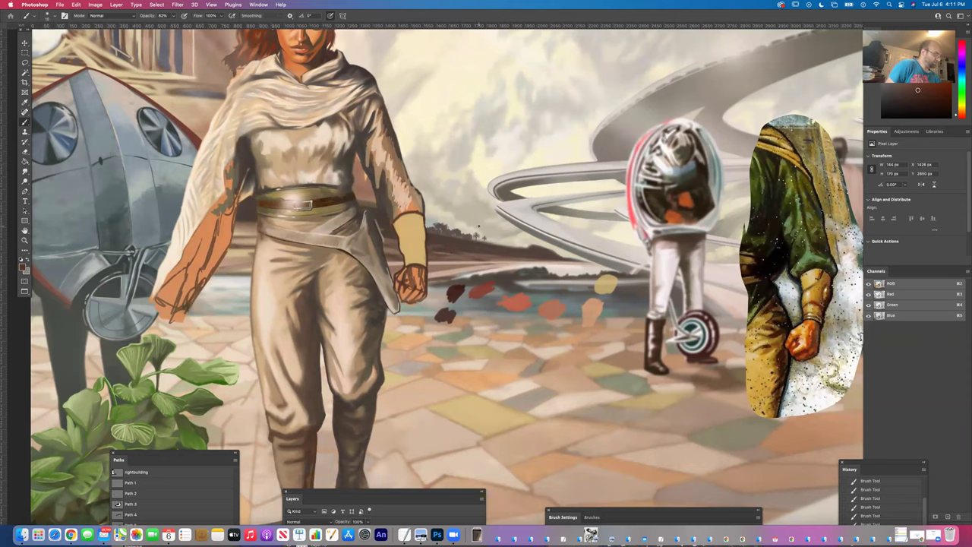
pyautogui.press('i')
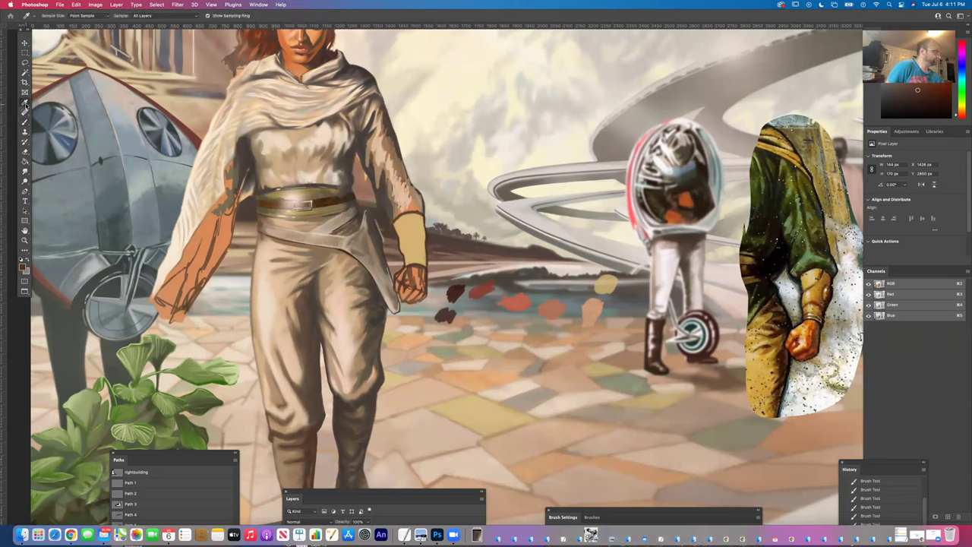
pyautogui.click(386, 201)
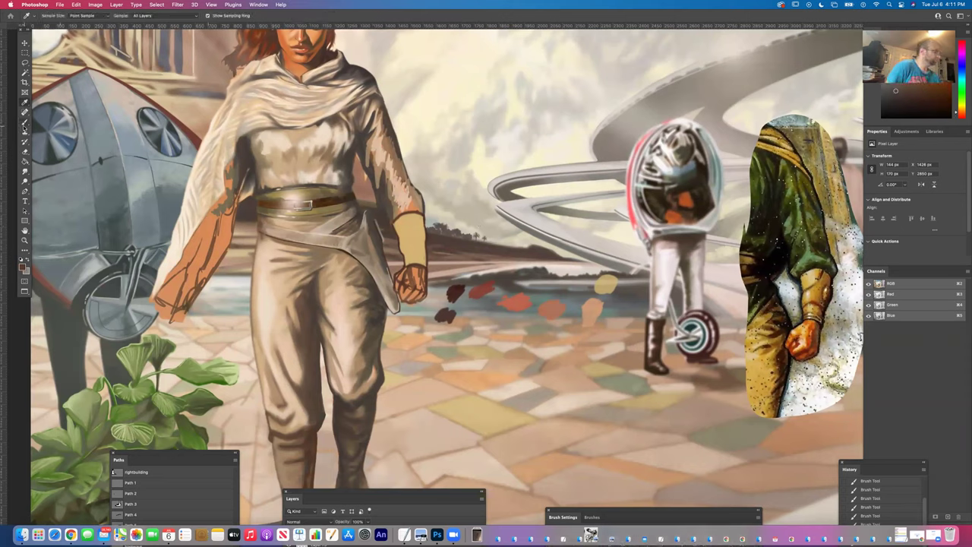
pyautogui.click(24, 121)
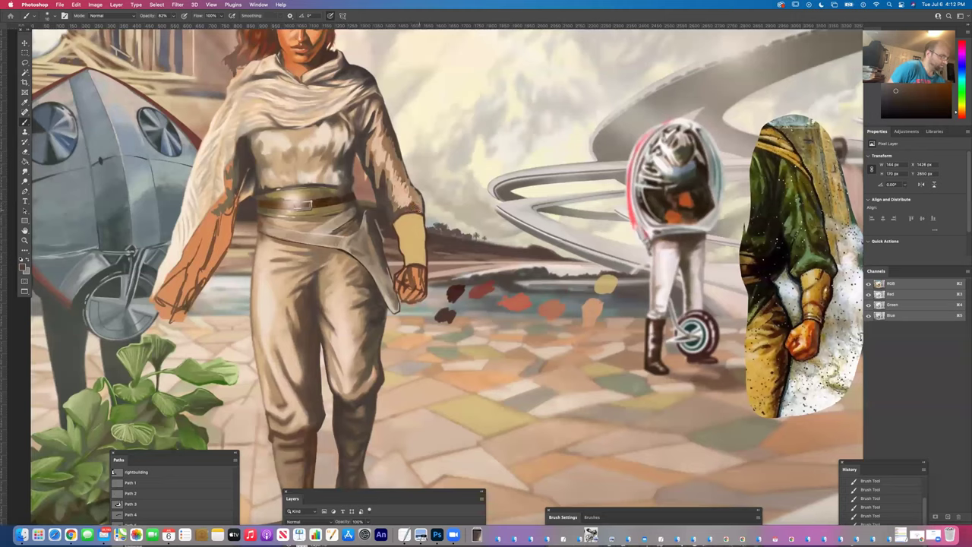
pyautogui.moveTo(412, 152); pyautogui.dragTo(395, 216)
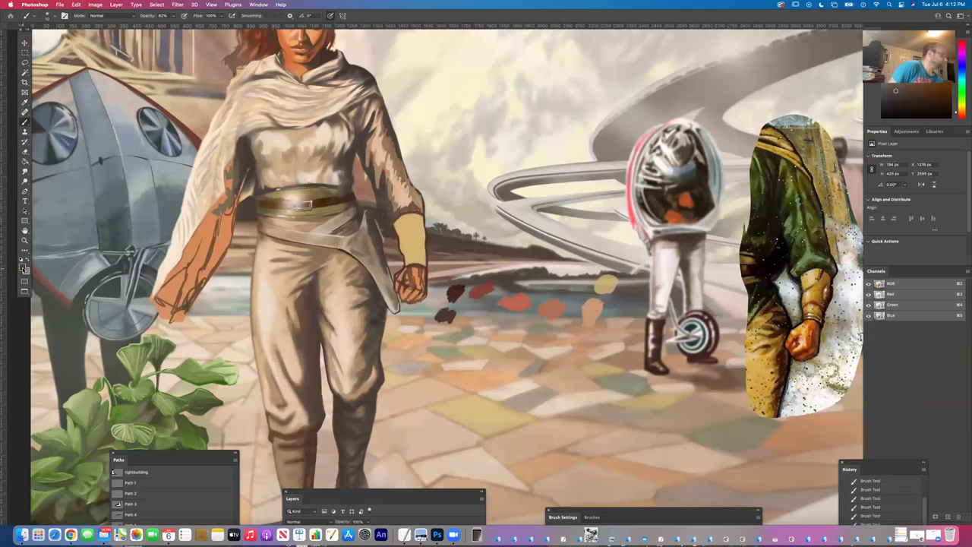
# Set the foreground colour to the dark grey-brown #3b3530 and deepen the shadows on the sleeve above the yellow cuff.
pyautogui.click(23, 269)
pyautogui.click(141, 216)
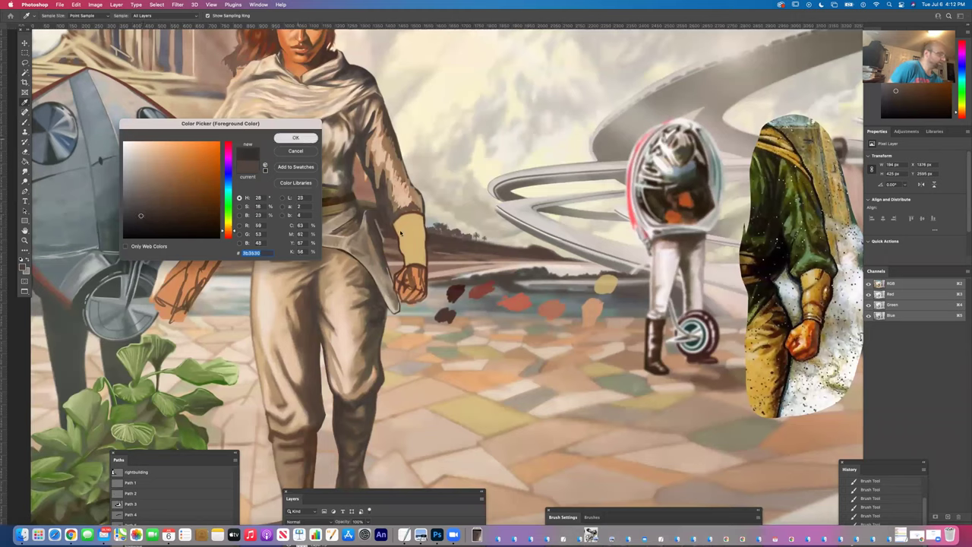
pyautogui.click(296, 138)
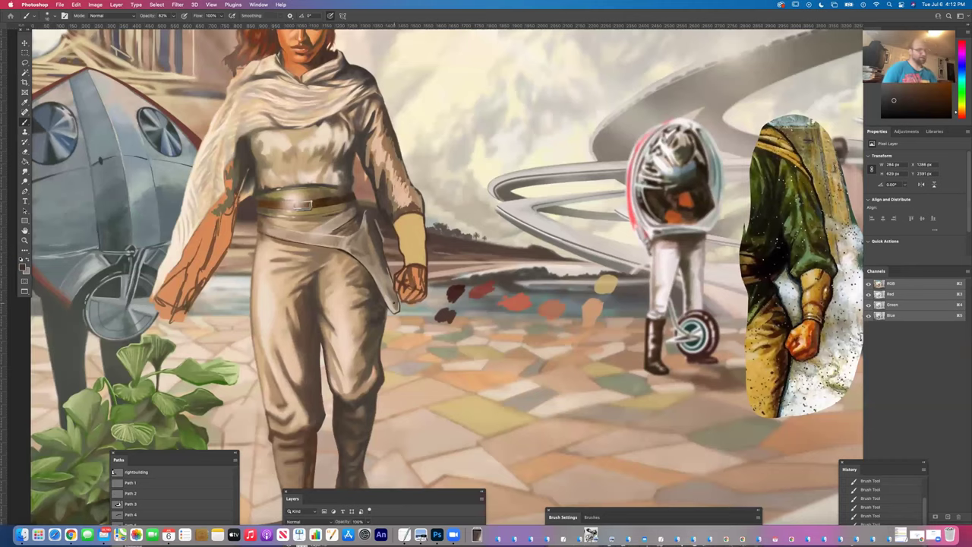
pyautogui.press('super+minus')
pyautogui.press('super+minus')
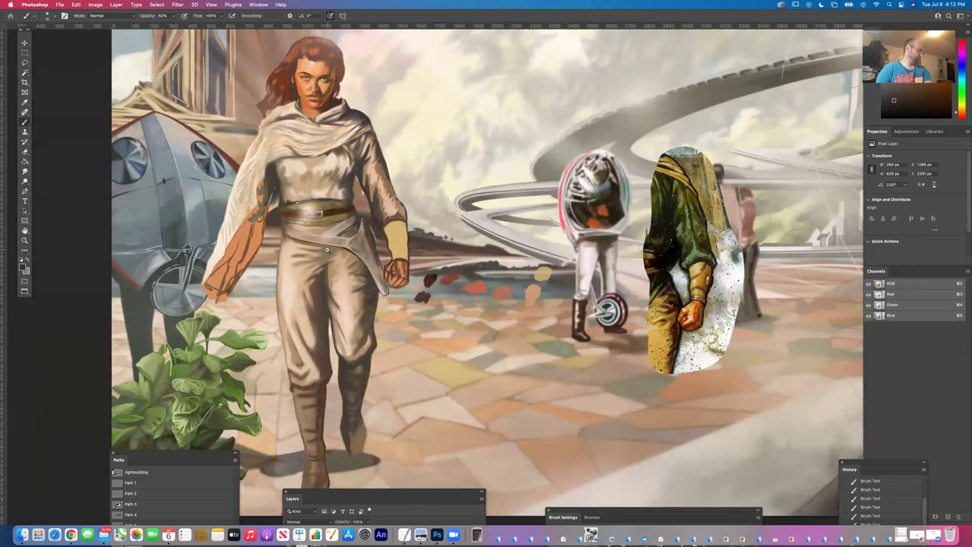
# Sample the dark red swatch, adjust the foreground colour to brown #693b2a and brush contour lines at the top of the yellow cuff.
pyautogui.scroll(6, 340, 242)
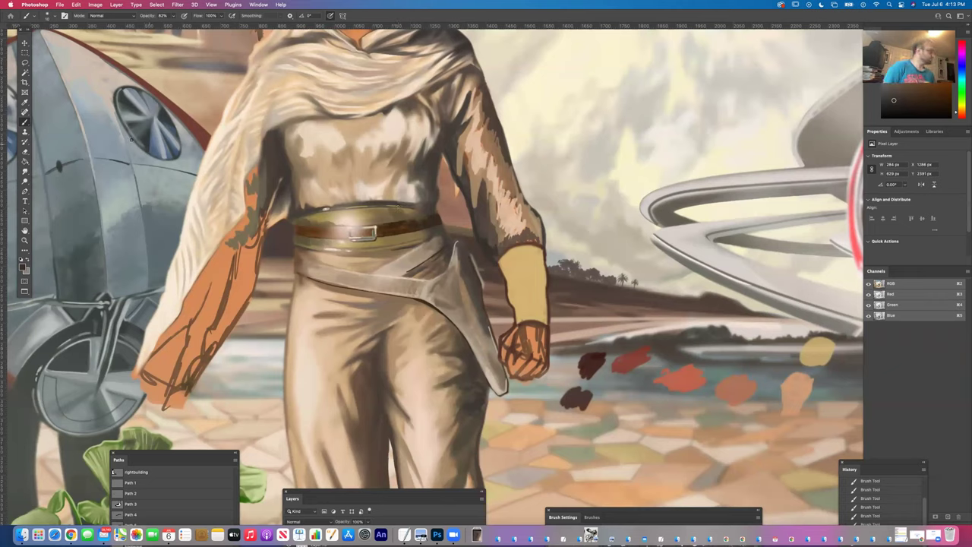
pyautogui.click(25, 101)
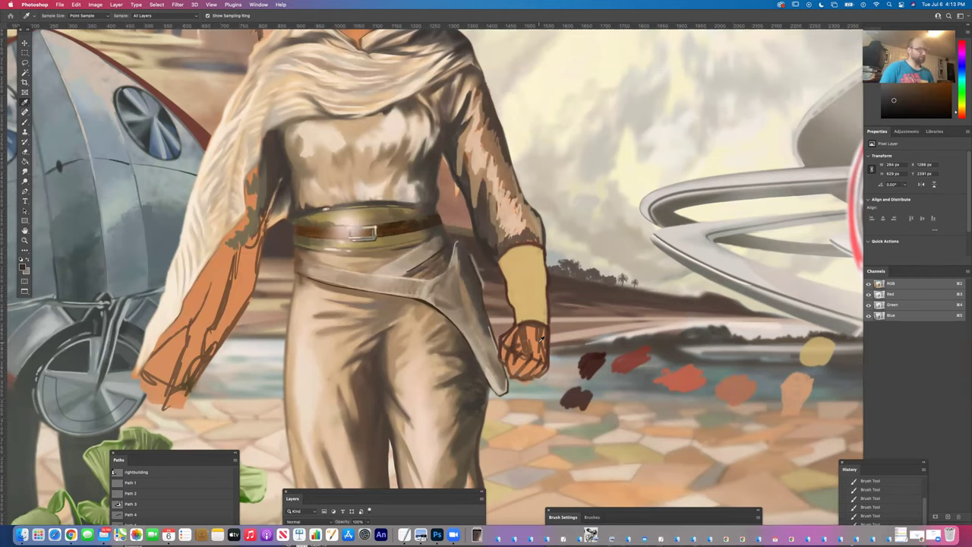
pyautogui.moveTo(695, 303); pyautogui.dragTo(579, 309)
pyautogui.press('super+minus')
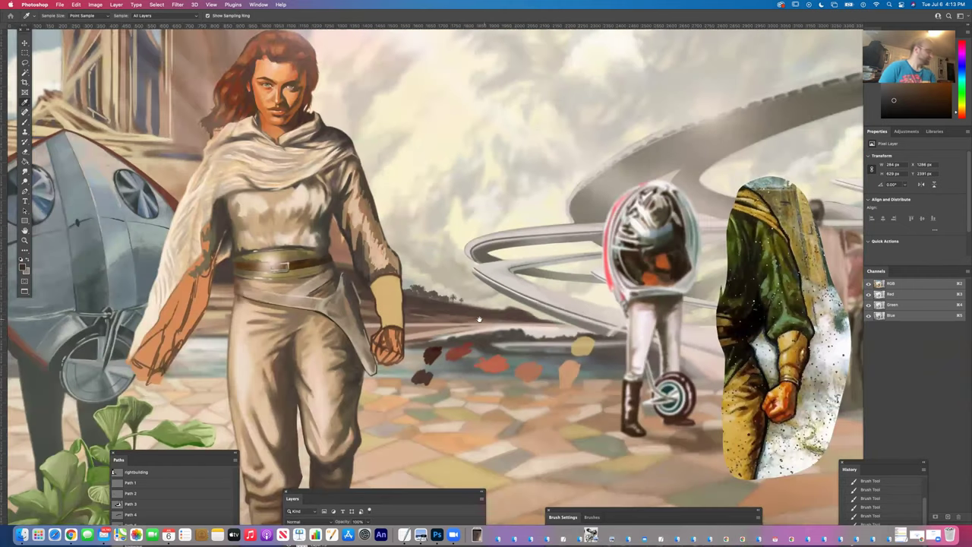
pyautogui.hscroll(-2, 488, 317)
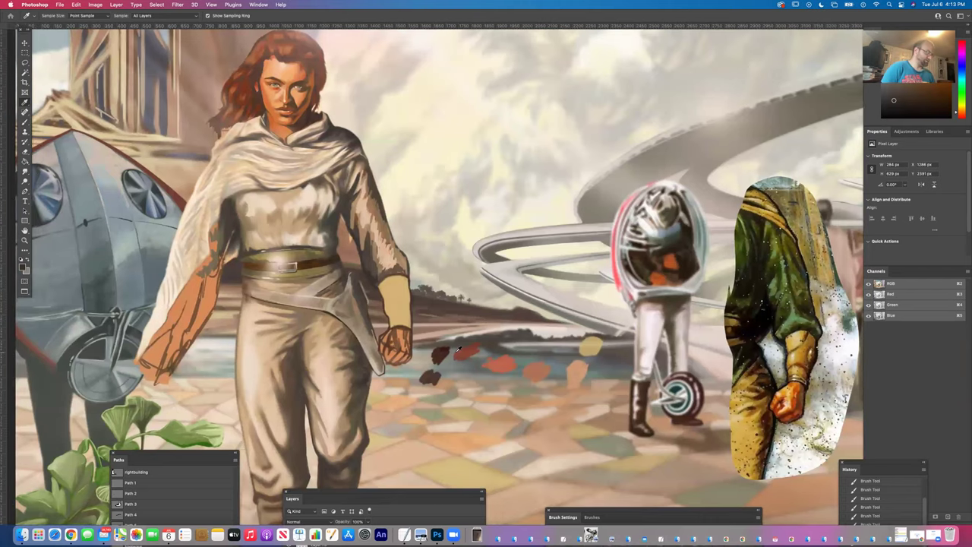
pyautogui.click(470, 349)
pyautogui.click(24, 267)
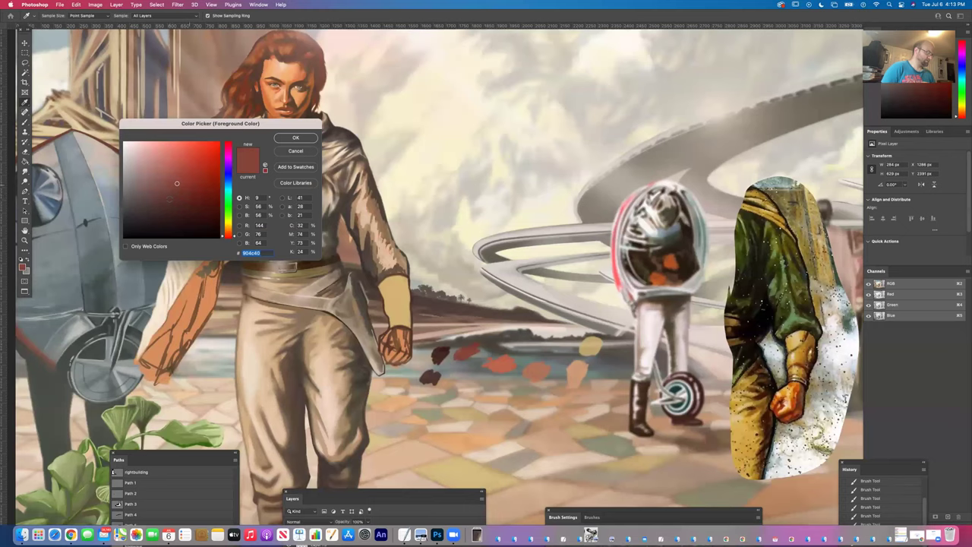
pyautogui.click(222, 232)
pyautogui.moveTo(223, 232); pyautogui.dragTo(222, 234)
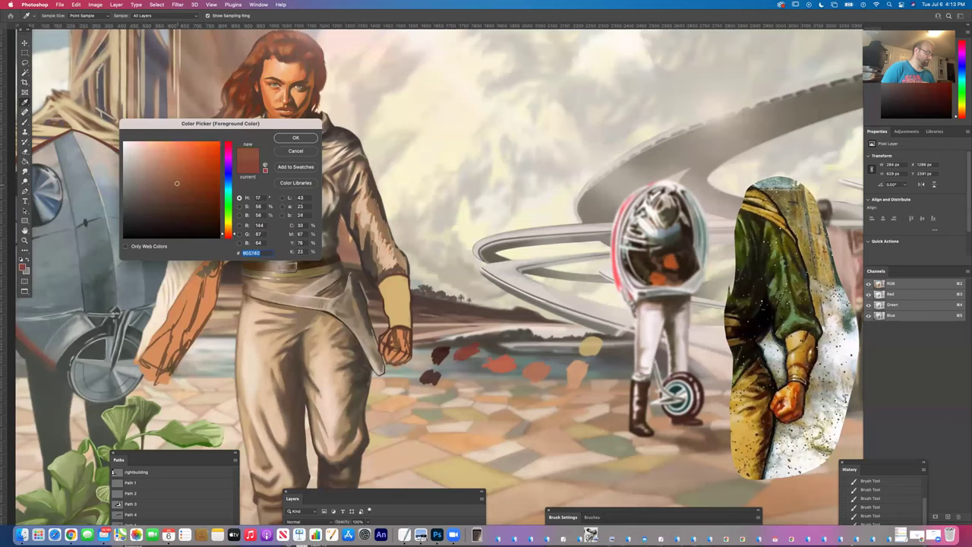
pyautogui.click(181, 195)
pyautogui.click(289, 137)
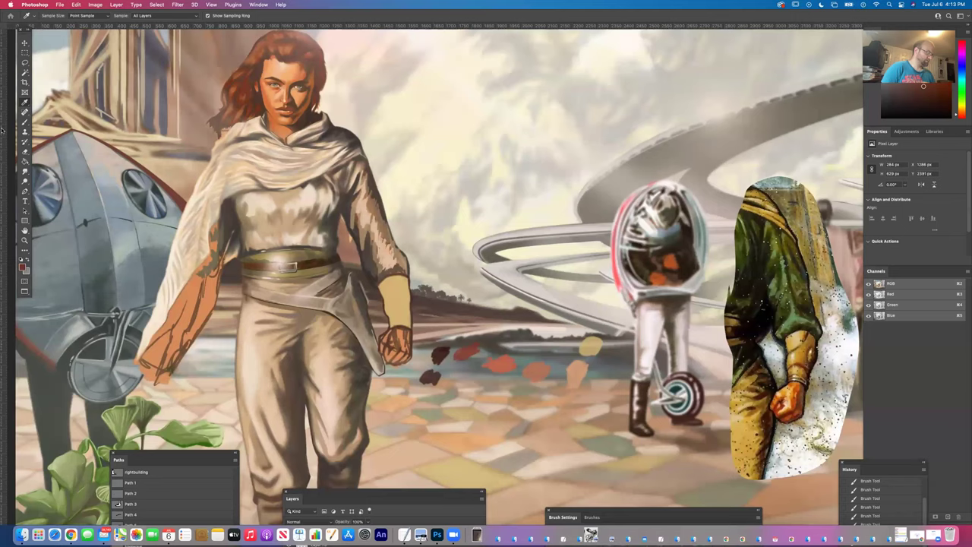
pyautogui.click(24, 121)
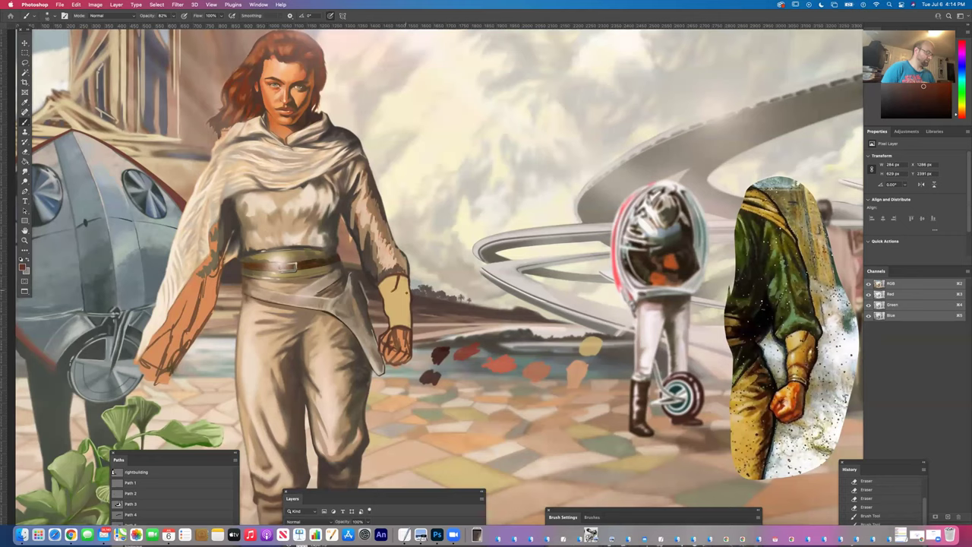
# Set the foreground colour to dark olive #2b3011 and brush a shadow line along the yellow cuff's outer edge.
pyautogui.click(22, 267)
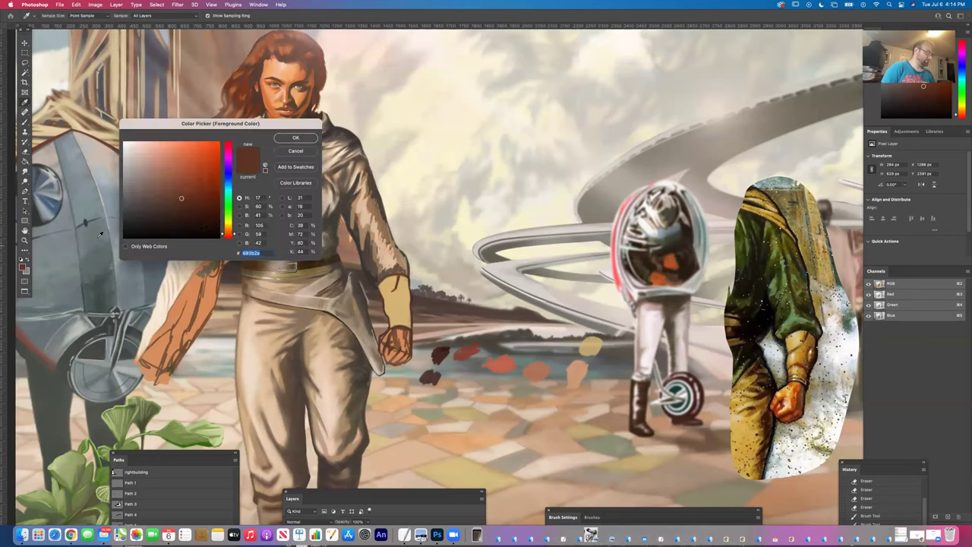
pyautogui.moveTo(181, 198); pyautogui.dragTo(184, 208)
pyautogui.click(187, 211)
pyautogui.click(224, 228)
pyautogui.moveTo(224, 227); pyautogui.dragTo(185, 220)
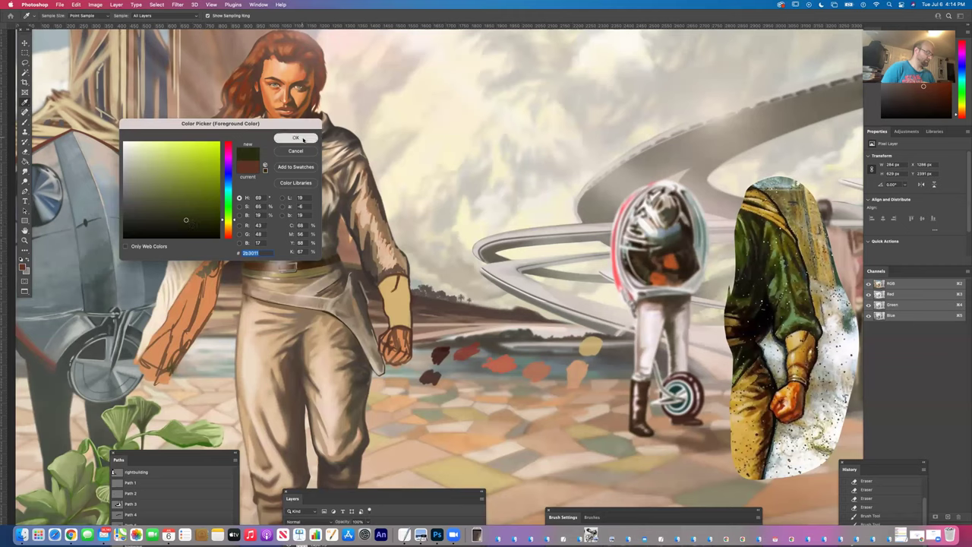
pyautogui.click(296, 138)
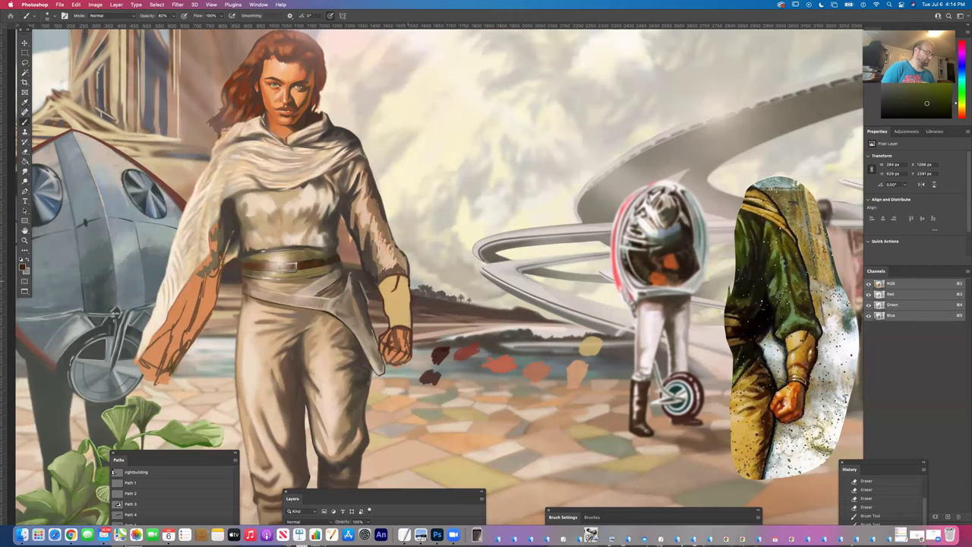
pyautogui.moveTo(843, 391); pyautogui.dragTo(847, 399)
pyautogui.moveTo(843, 392); pyautogui.dragTo(846, 399)
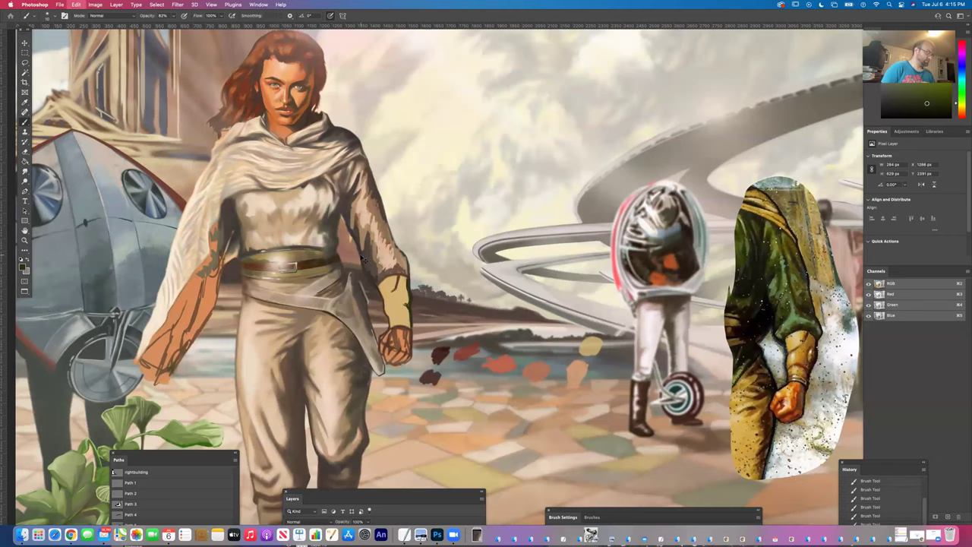
pyautogui.click(76, 4)
pyautogui.click(82, 20)
# Sample the orange-red swatch, darken it and dab the new red-brown above the row of colour swatches.
pyautogui.press('i')
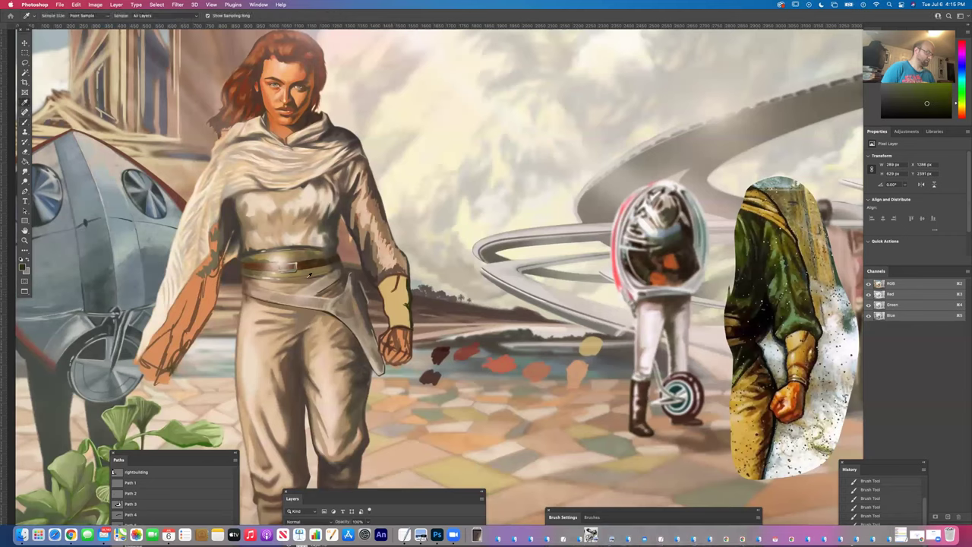
pyautogui.click(505, 362)
pyautogui.click(503, 363)
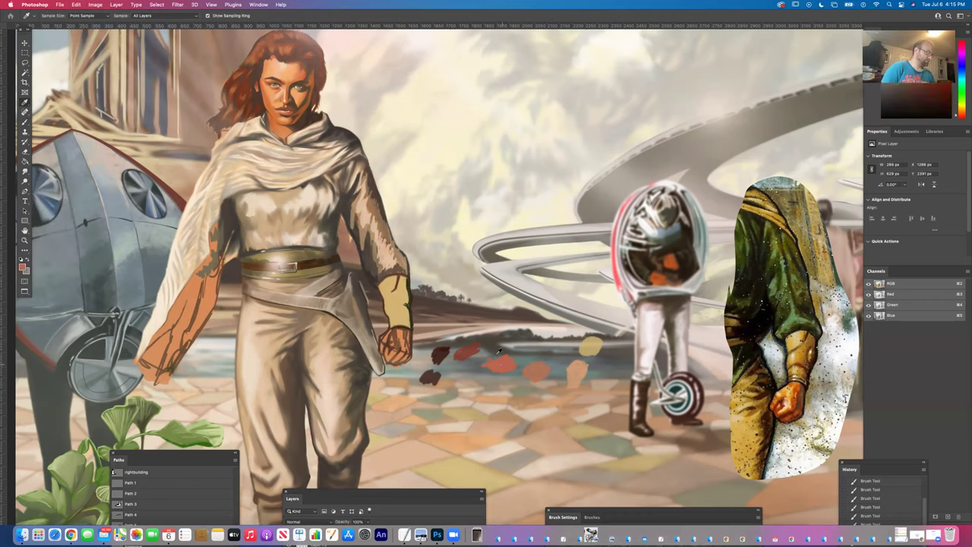
pyautogui.click(23, 266)
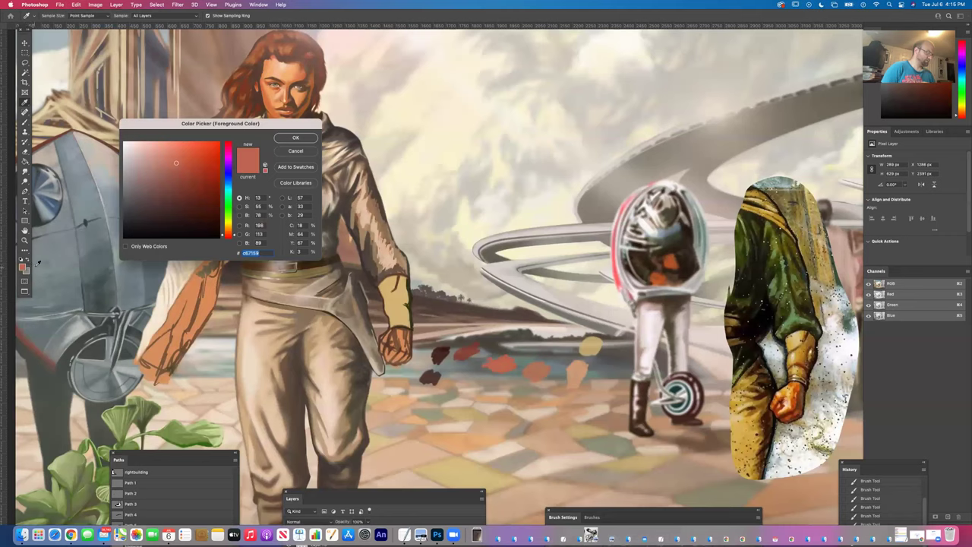
pyautogui.moveTo(175, 162)
pyautogui.mouseDown()
pyautogui.moveTo(176, 180)
pyautogui.moveTo(179, 172)
pyautogui.mouseUp()
pyautogui.click(295, 137)
pyautogui.press('b')
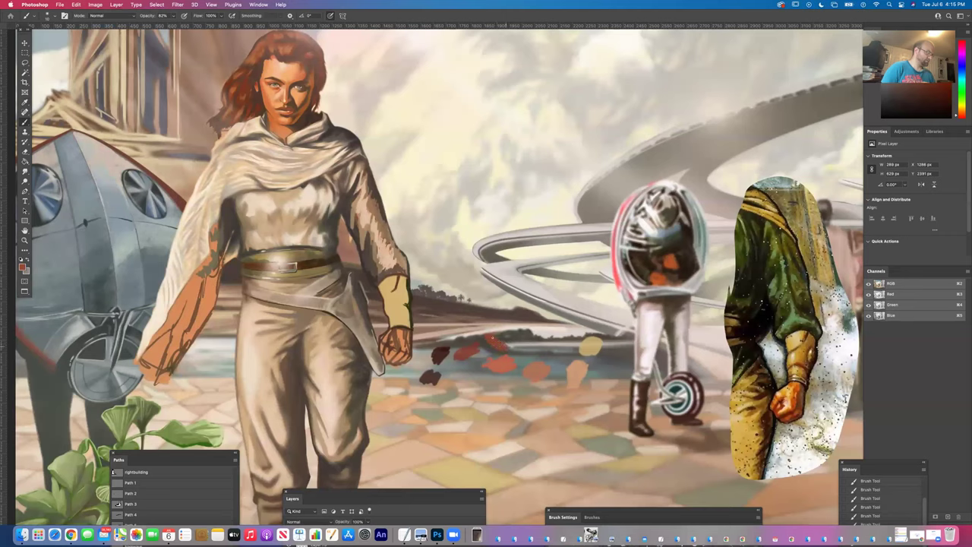
pyautogui.click(509, 345)
# Darken the foreground colour to a deeper, more saturated red-brown and paint another swatch beside the last one.
pyautogui.click(22, 267)
pyautogui.click(196, 185)
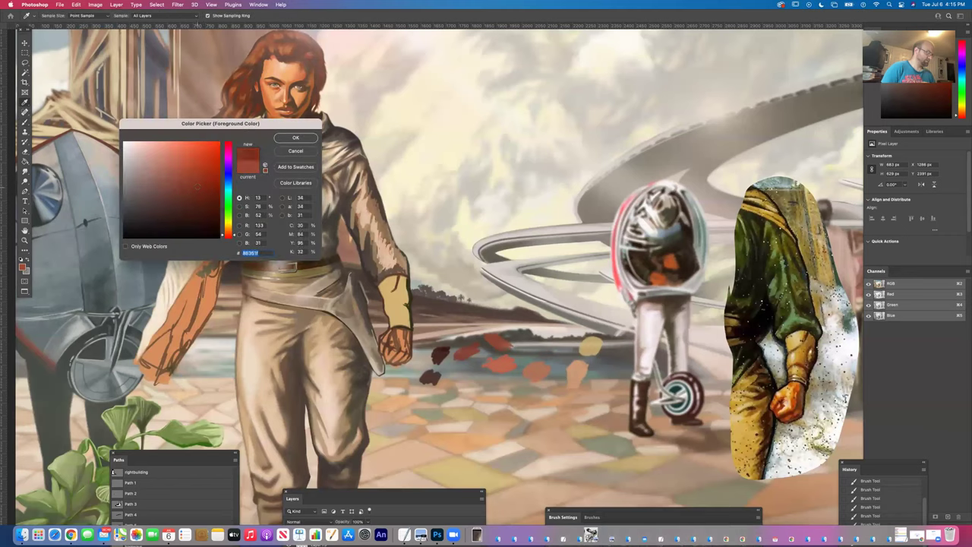
pyautogui.click(295, 137)
pyautogui.moveTo(516, 342); pyautogui.dragTo(554, 348)
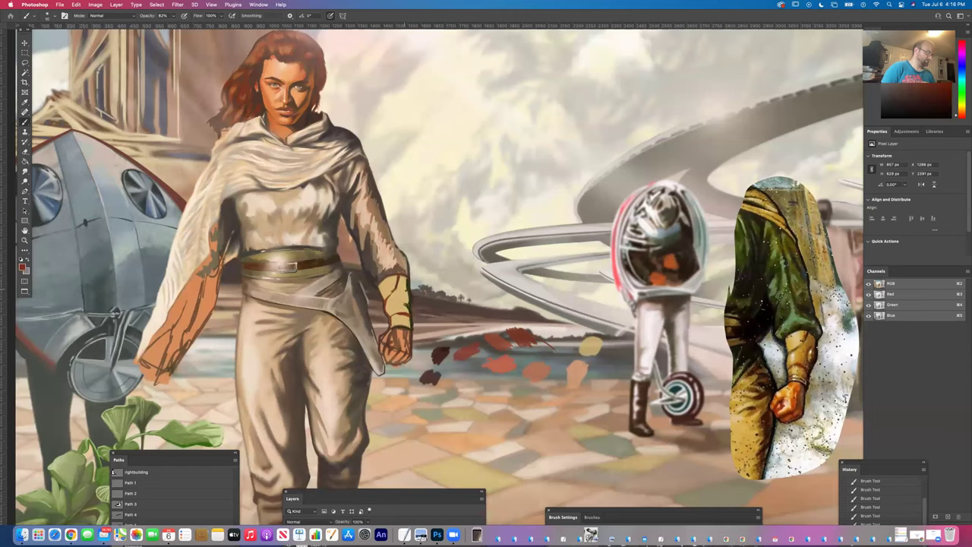
# Undo the last brush strokes and redraw the yellow cuff's curved contours and wrist bands in red-brown.
pyautogui.press('super+z')
pyautogui.press('super+z')
pyautogui.press('super+z')
pyautogui.press('super+z')
pyautogui.press('super+z')
pyautogui.press('super+z')
pyautogui.press('super+z')
pyautogui.scroll(3, 385, 324)
pyautogui.scroll(-4, 458, 290)
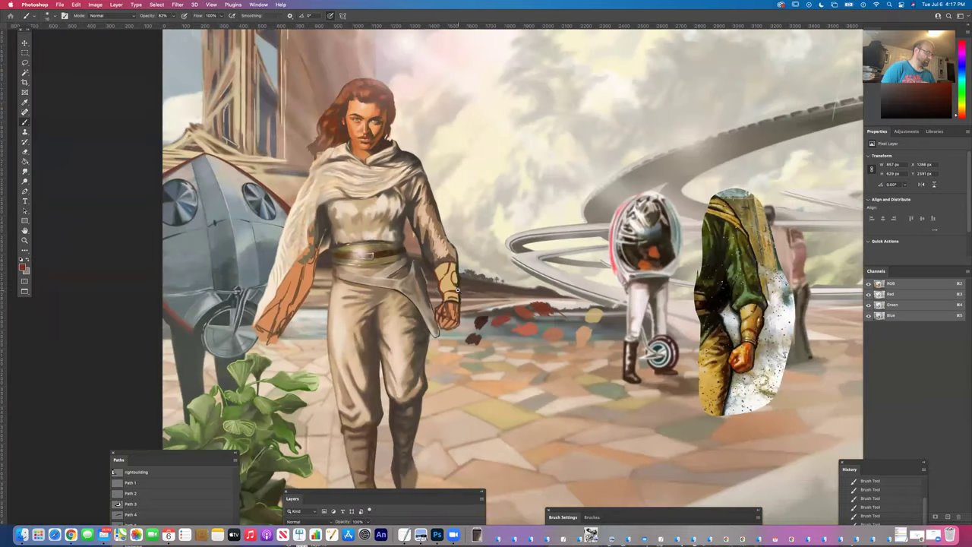
pyautogui.scroll(2, 458, 289)
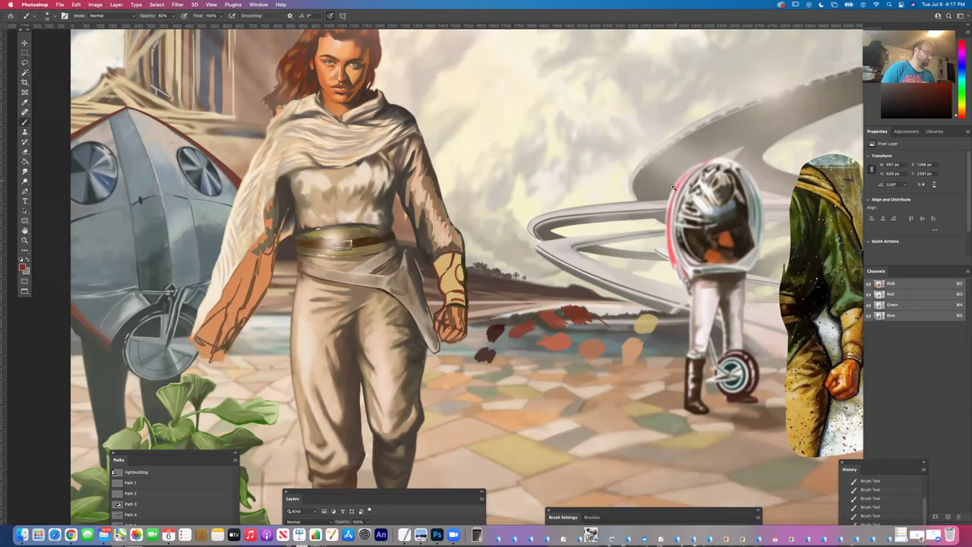
pyautogui.scroll(2, 417, 270)
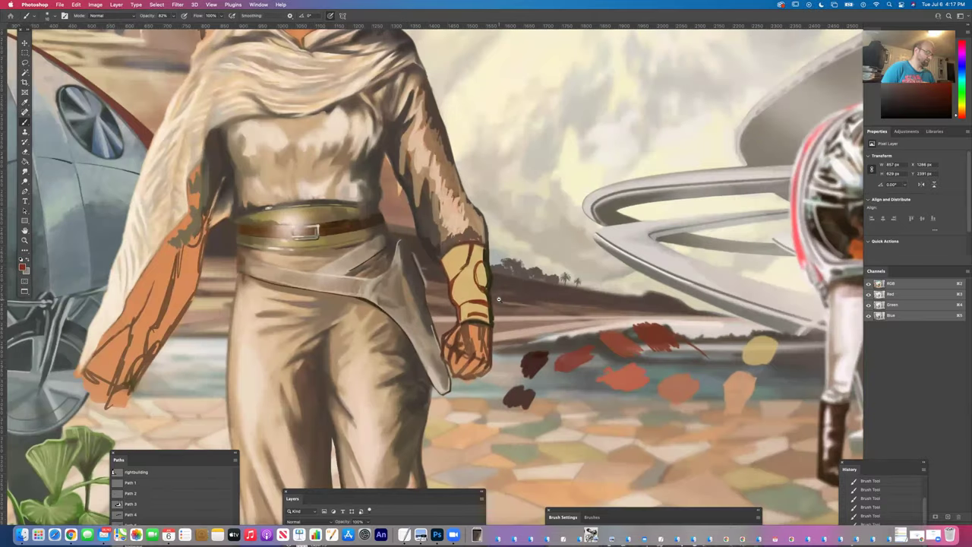
pyautogui.scroll(-3, 502, 300)
pyautogui.scroll(3, 514, 292)
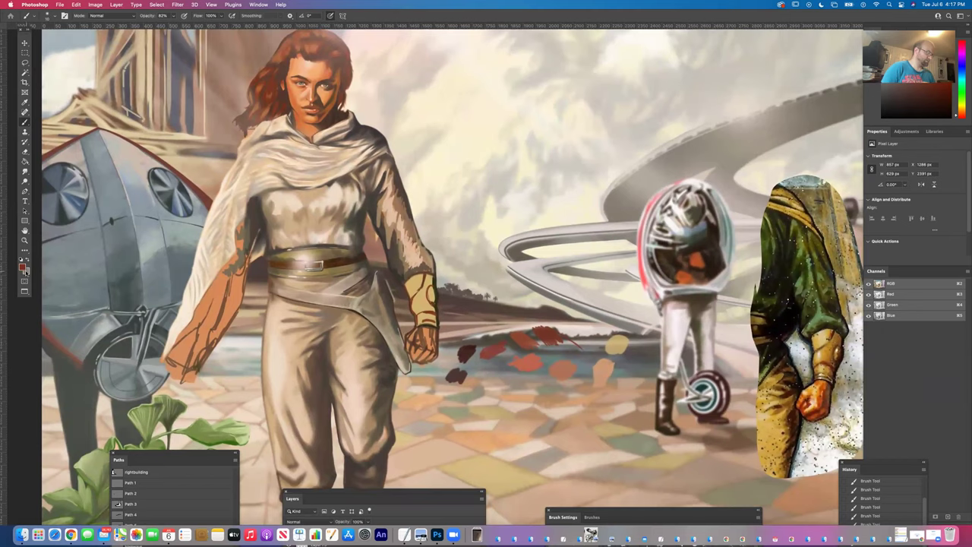
# Set the background colour to the muted grey-green #868a7a.
pyautogui.click(27, 271)
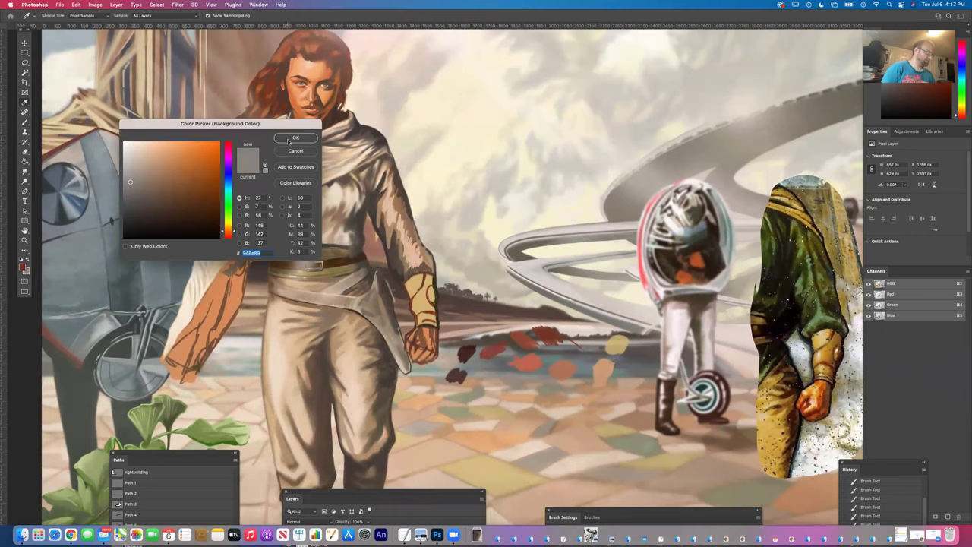
pyautogui.moveTo(225, 230); pyautogui.dragTo(229, 220)
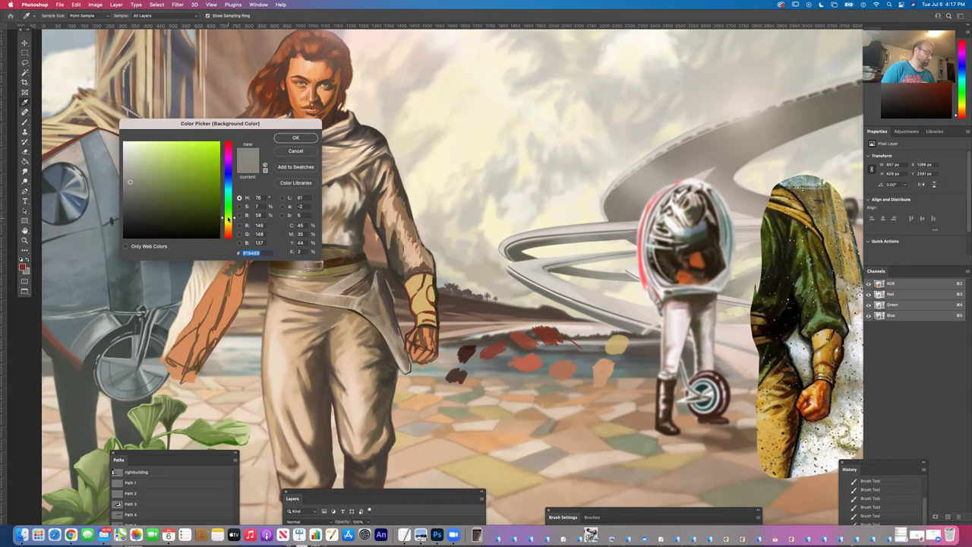
pyautogui.moveTo(138, 190); pyautogui.dragTo(134, 185)
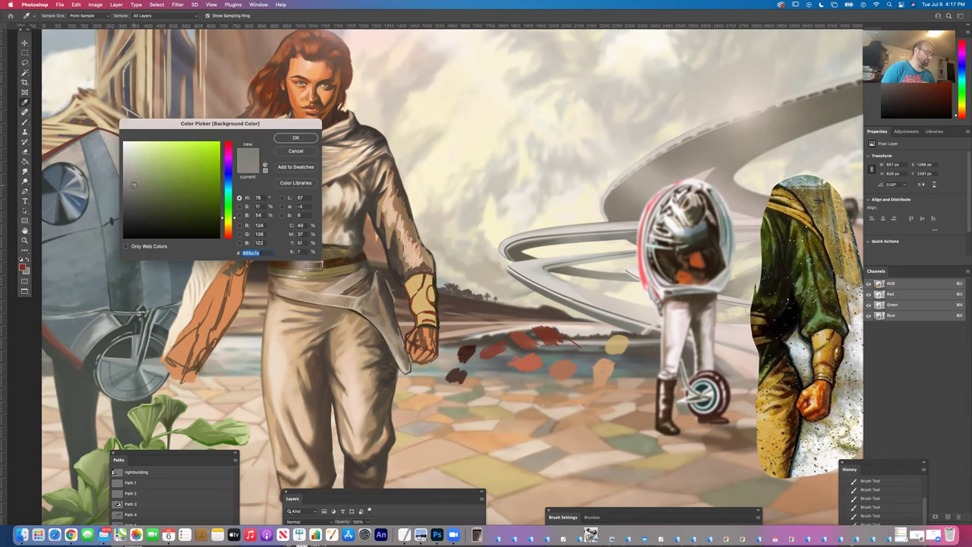
pyautogui.click(295, 139)
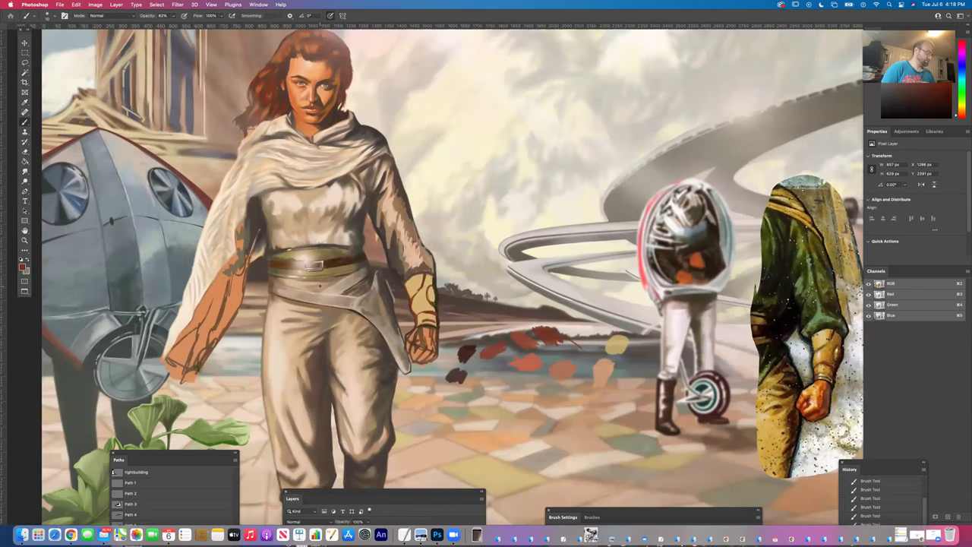
# Choose the flat brush tip angled at 14° and lower the brush opacity to 53%.
pyautogui.click(566, 517)
pyautogui.moveTo(569, 517); pyautogui.dragTo(574, 77)
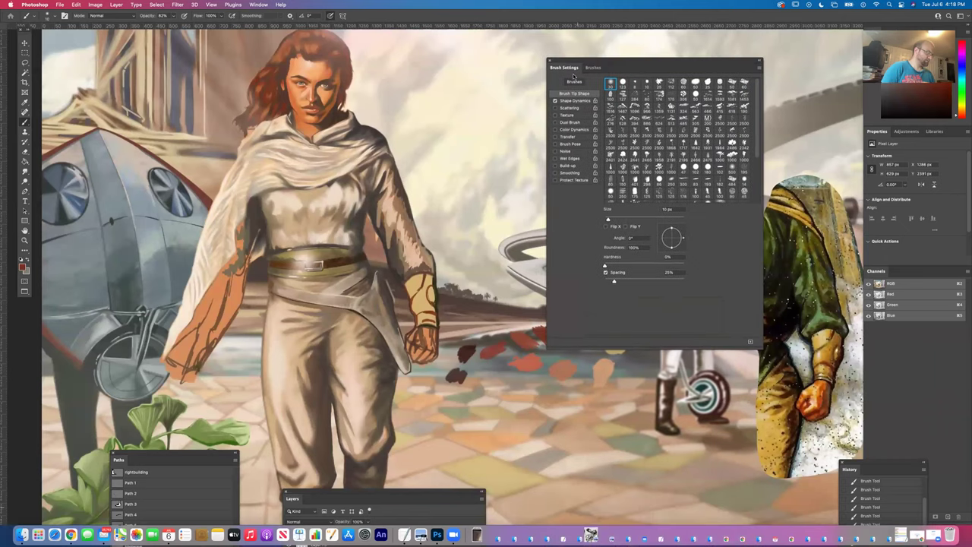
pyautogui.click(731, 83)
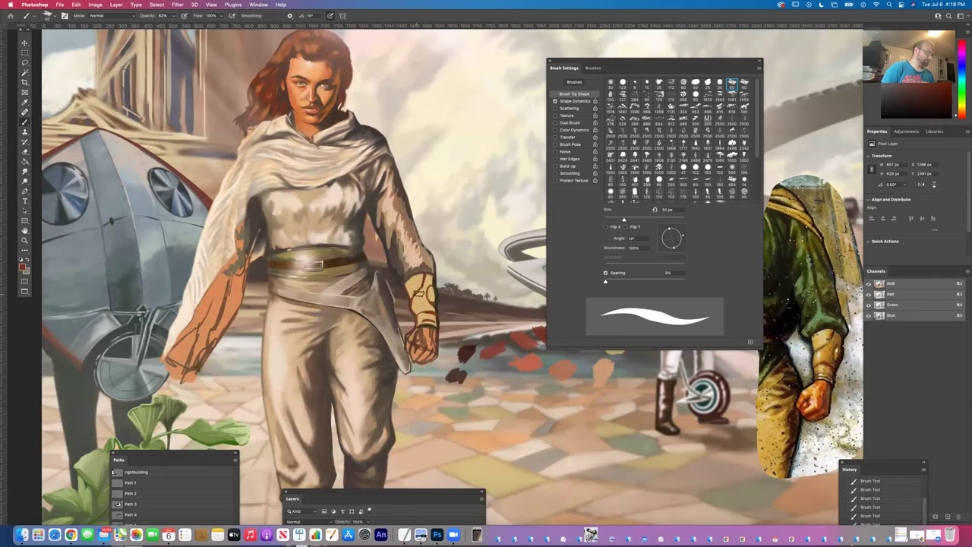
pyautogui.moveTo(581, 68); pyautogui.dragTo(671, 373)
pyautogui.click(173, 16)
pyautogui.moveTo(178, 26); pyautogui.dragTo(163, 26)
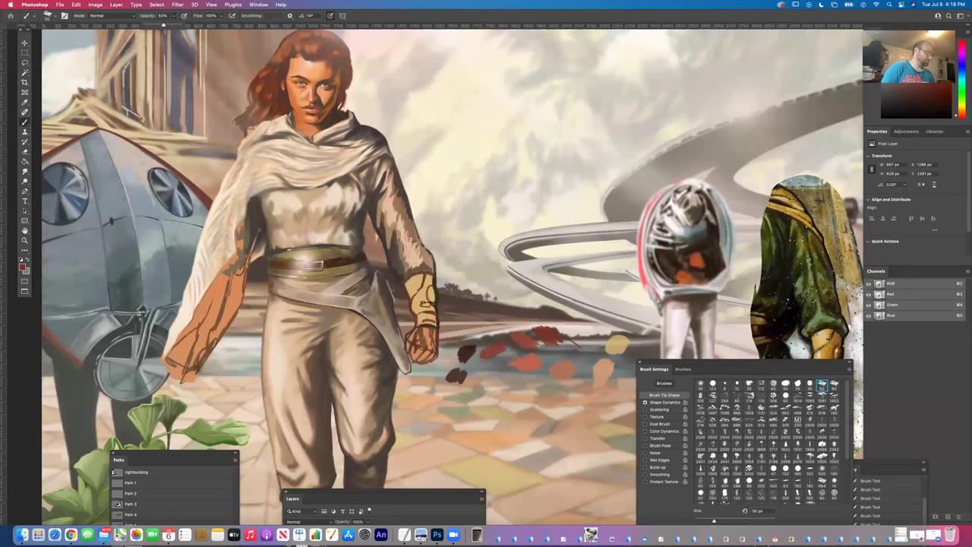
# Undo the trial stroke on the yellow cuff and brush grey-green from the swapped background colour along its outer side instead.
pyautogui.click(428, 280)
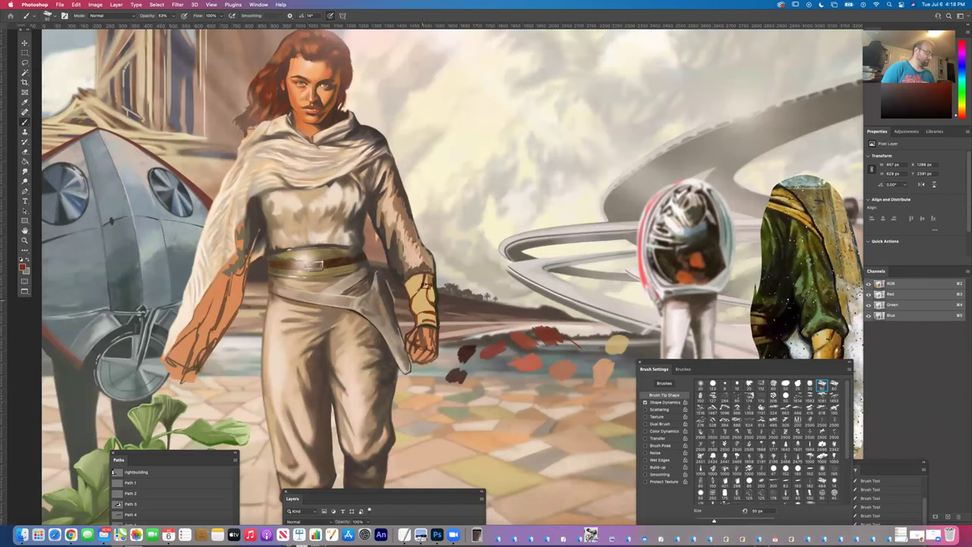
pyautogui.press('super+z')
pyautogui.click(28, 262)
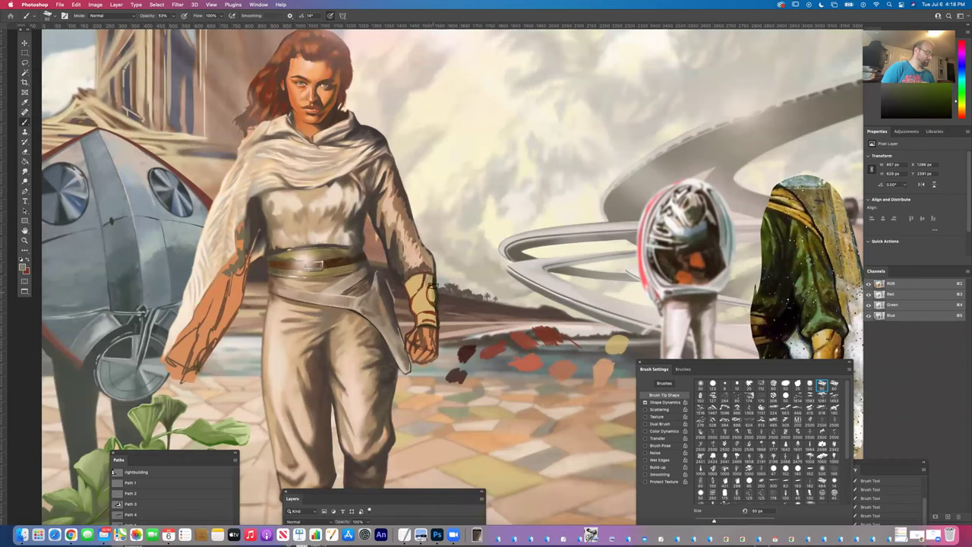
pyautogui.moveTo(666, 371); pyautogui.dragTo(640, 458)
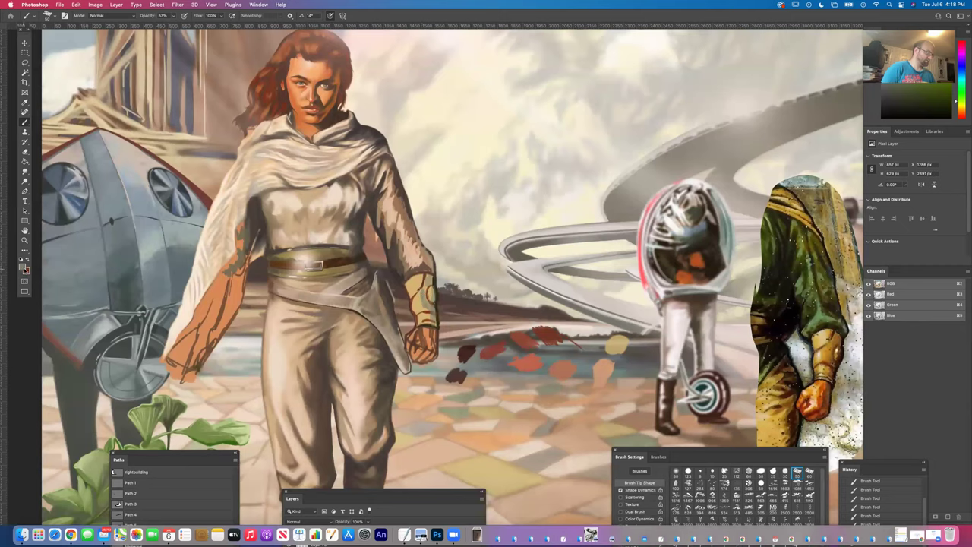
# Set the foreground colour to ochre #a18e41 and brush mid-tone shading down the yellow cuff.
pyautogui.click(25, 268)
pyautogui.moveTo(224, 218); pyautogui.dragTo(225, 225)
pyautogui.click(167, 179)
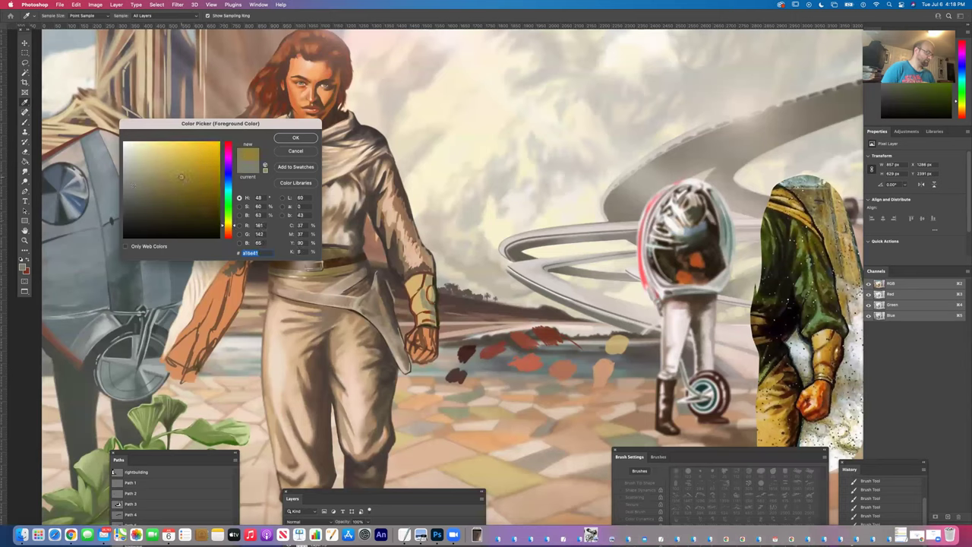
pyautogui.press('Return')
pyautogui.moveTo(429, 303)
pyautogui.mouseDown()
pyautogui.moveTo(418, 293)
pyautogui.moveTo(425, 310)
pyautogui.moveTo(425, 283)
pyautogui.moveTo(423, 314)
pyautogui.mouseUp()
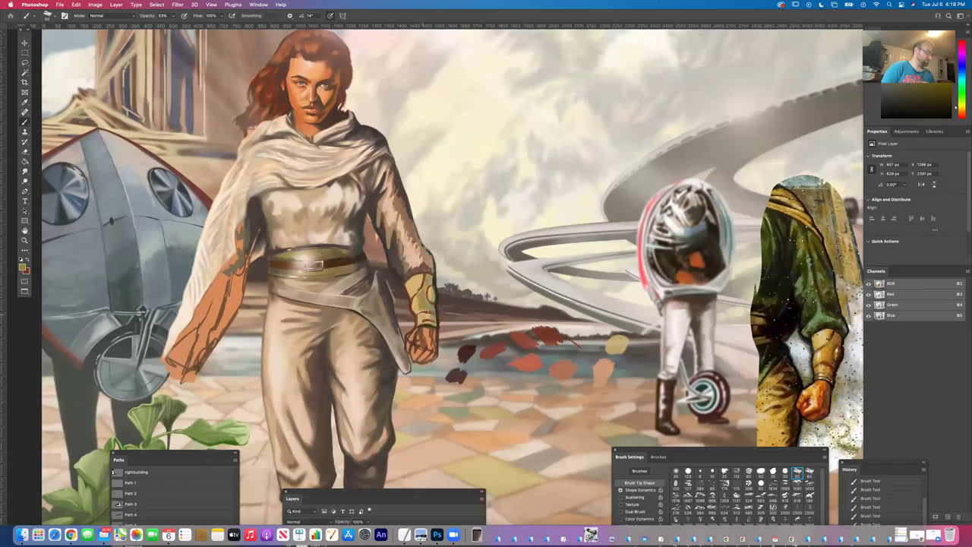
pyautogui.moveTo(424, 269); pyautogui.dragTo(422, 310)
pyautogui.scroll(-3, 418, 285)
pyautogui.scroll(-2, 420, 283)
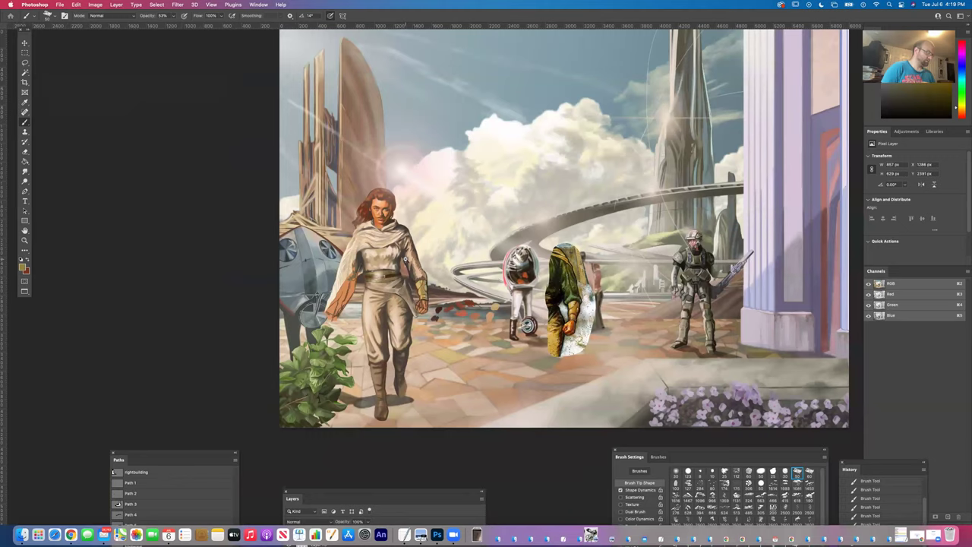
# Lower the brush opacity to 29% and angle the brush tip at -75° for soft shading on the yellow cuff.
pyautogui.scroll(5, 408, 267)
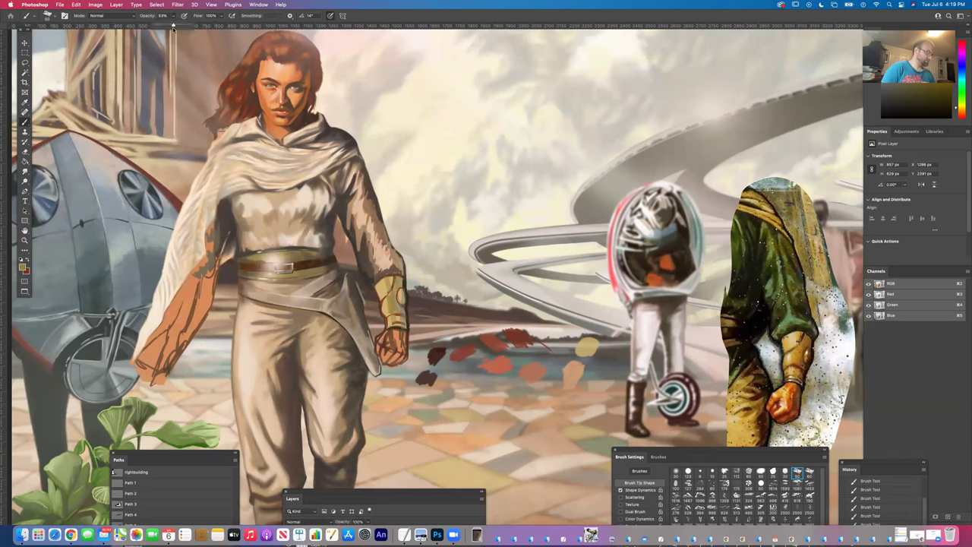
pyautogui.press('2')
pyautogui.press('8')
pyautogui.moveTo(666, 453); pyautogui.dragTo(657, 84)
pyautogui.moveTo(739, 258); pyautogui.dragTo(731, 270)
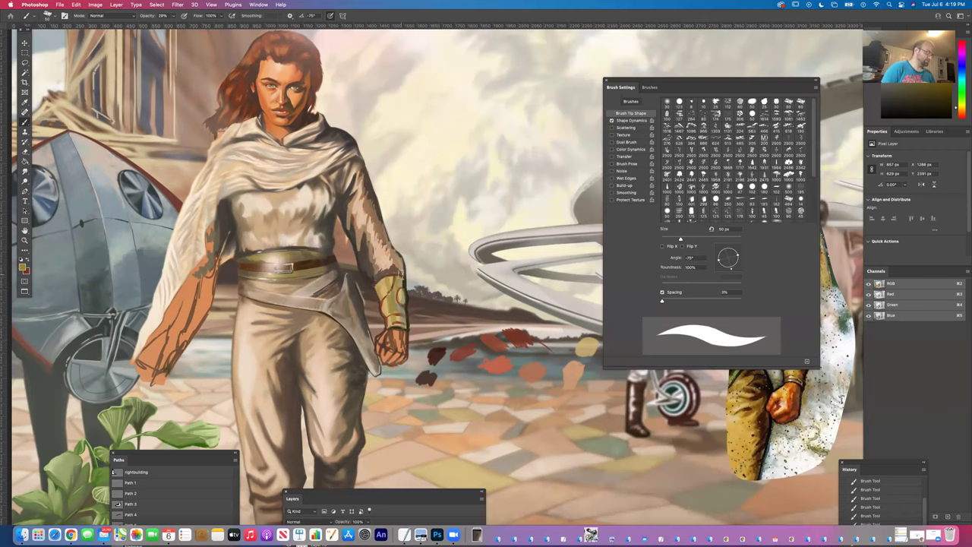
pyautogui.moveTo(655, 83)
pyautogui.mouseDown()
pyautogui.moveTo(653, 392)
pyautogui.moveTo(639, 401)
pyautogui.moveTo(629, 439)
pyautogui.mouseUp()
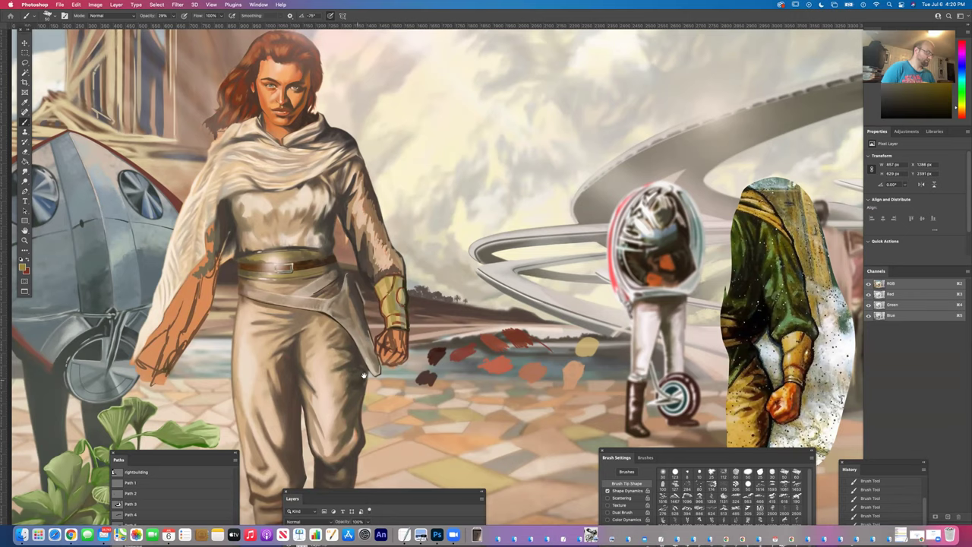
# Sample a peach skin tone as the foreground colour and make the face layer active for brushing.
pyautogui.hscroll(-2, 377, 339)
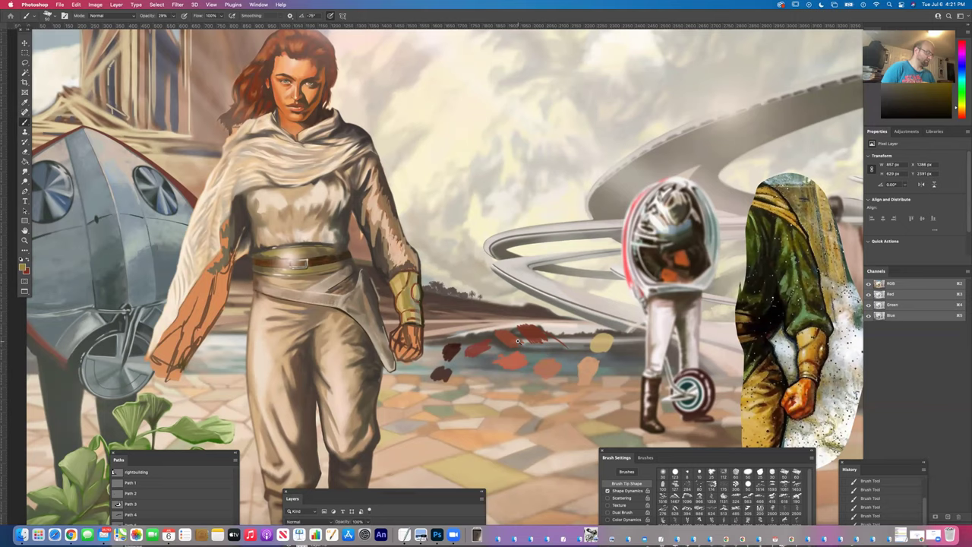
pyautogui.scroll(2, 517, 341)
pyautogui.scroll(-3, 517, 341)
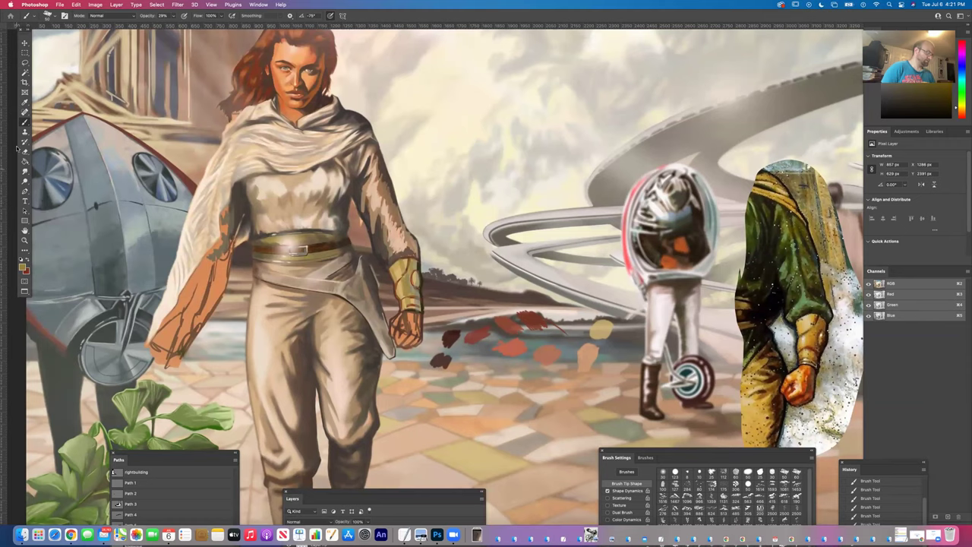
pyautogui.click(24, 102)
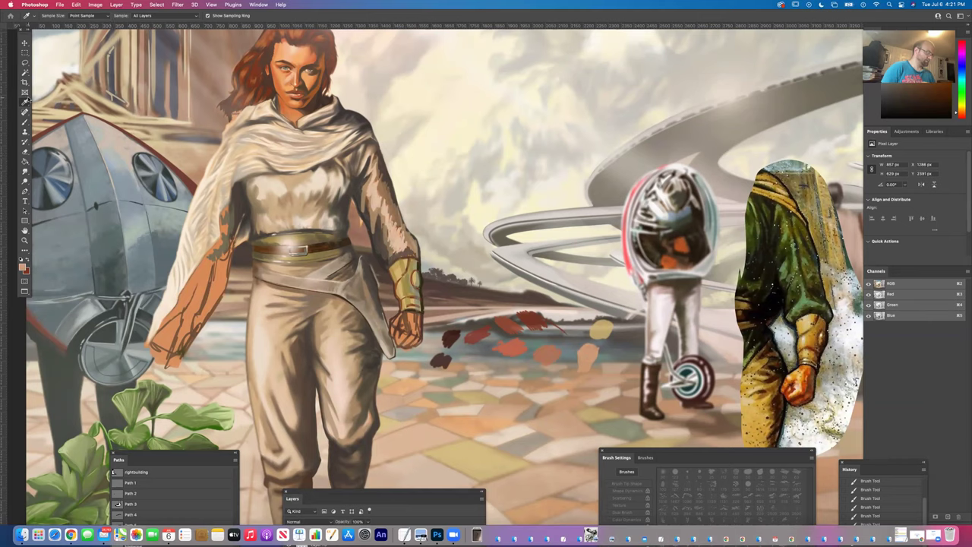
pyautogui.press('b')
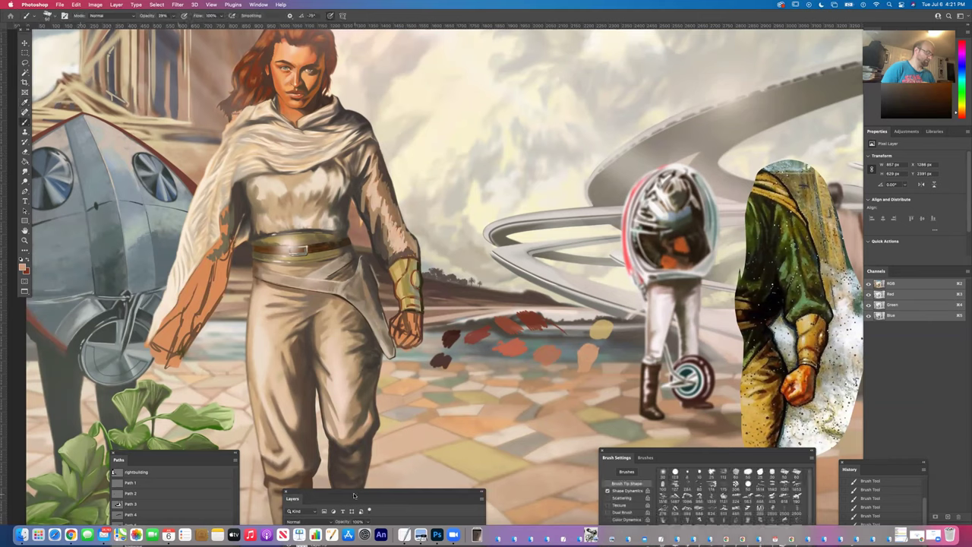
pyautogui.moveTo(367, 491); pyautogui.dragTo(118, 143)
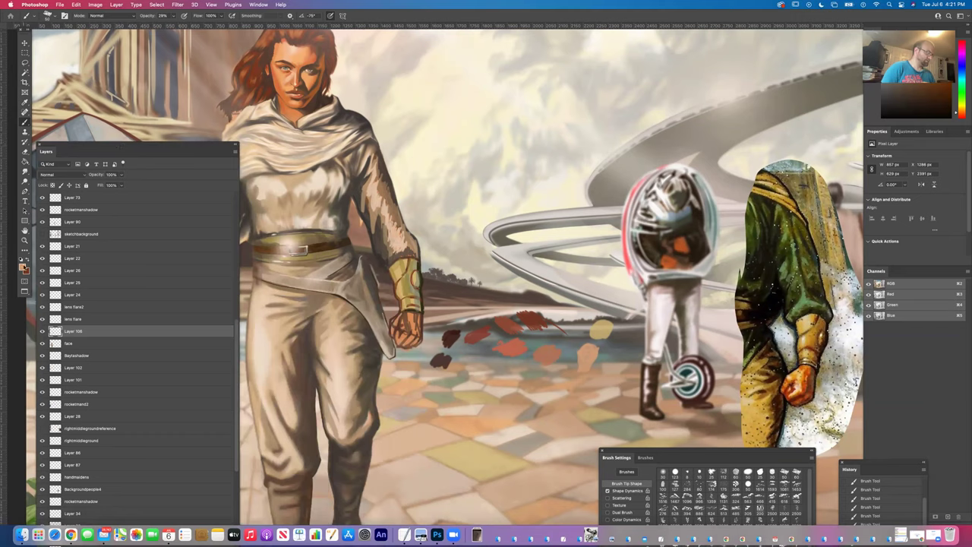
pyautogui.click(75, 344)
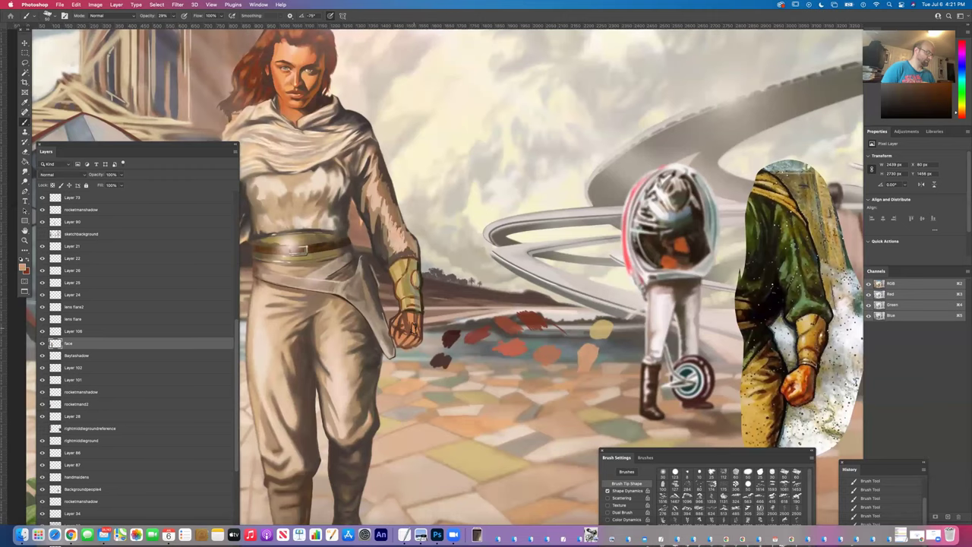
# Raise the brush opacity to 83% and paint peach skin tone over the back of the woman's clenched fist.
pyautogui.scroll(3, 426, 307)
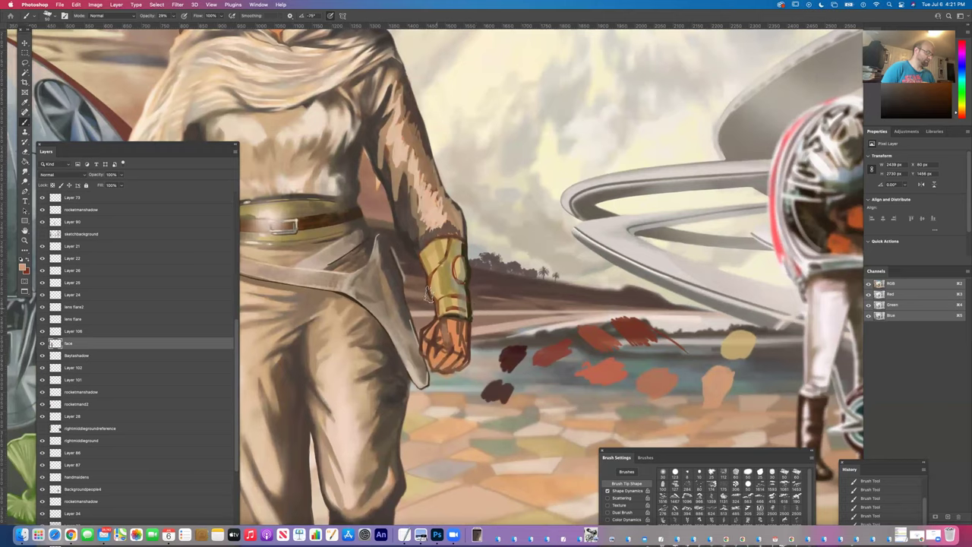
pyautogui.click(175, 17)
pyautogui.moveTo(173, 26); pyautogui.dragTo(179, 26)
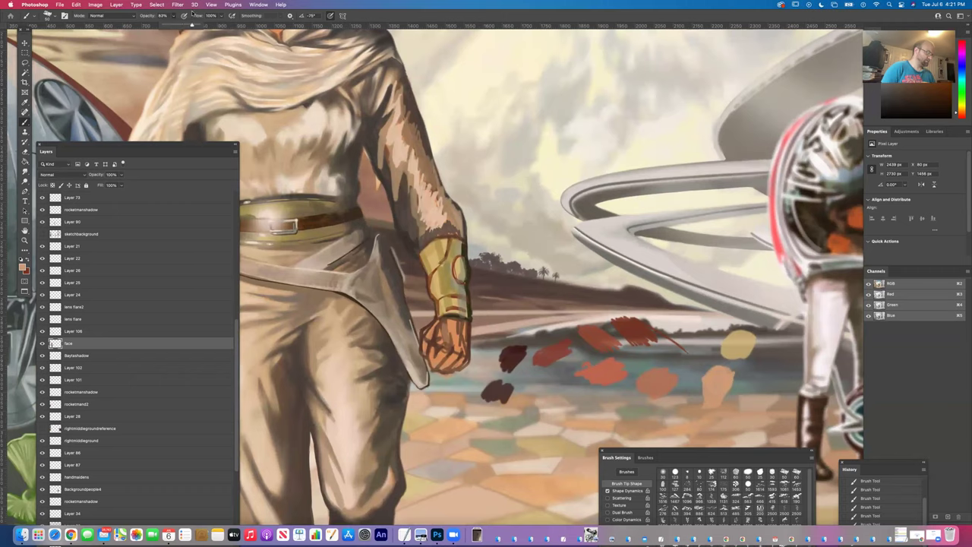
pyautogui.click(454, 328)
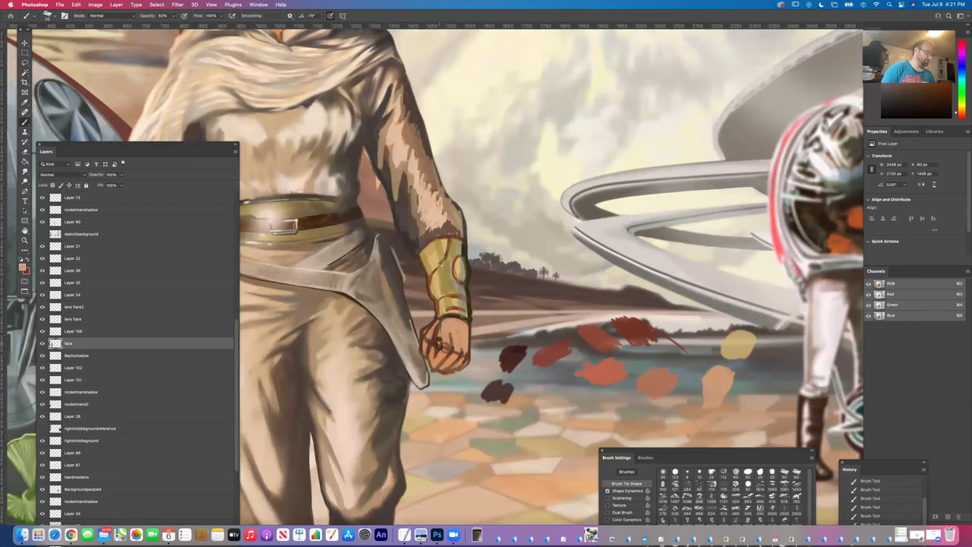
# Rotate the brush tip to an angle of -105° for further work on the fist.
pyautogui.moveTo(647, 452)
pyautogui.mouseDown()
pyautogui.moveTo(650, 389)
pyautogui.moveTo(613, 81)
pyautogui.mouseUp()
pyautogui.moveTo(694, 278); pyautogui.dragTo(683, 275)
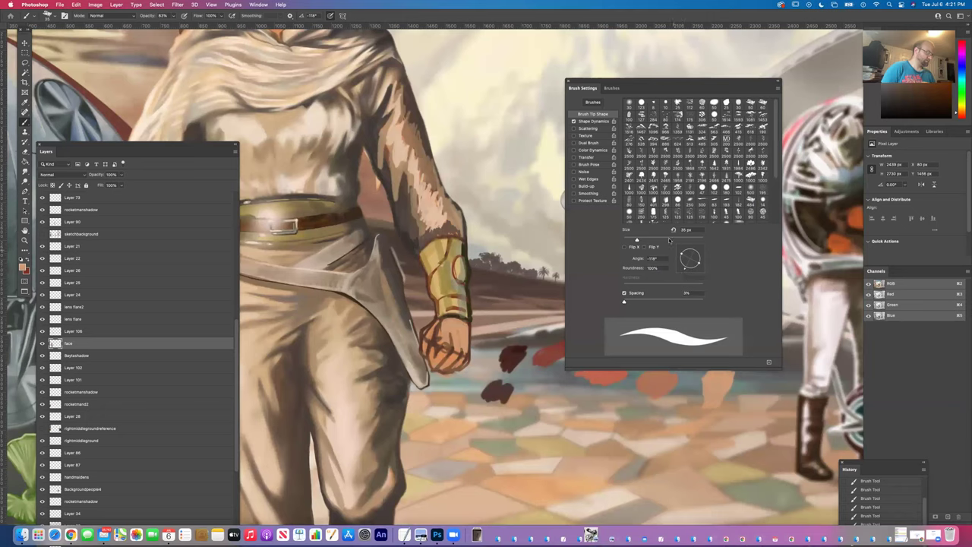
pyautogui.moveTo(617, 83)
pyautogui.mouseDown()
pyautogui.moveTo(668, 459)
pyautogui.moveTo(660, 449)
pyautogui.mouseUp()
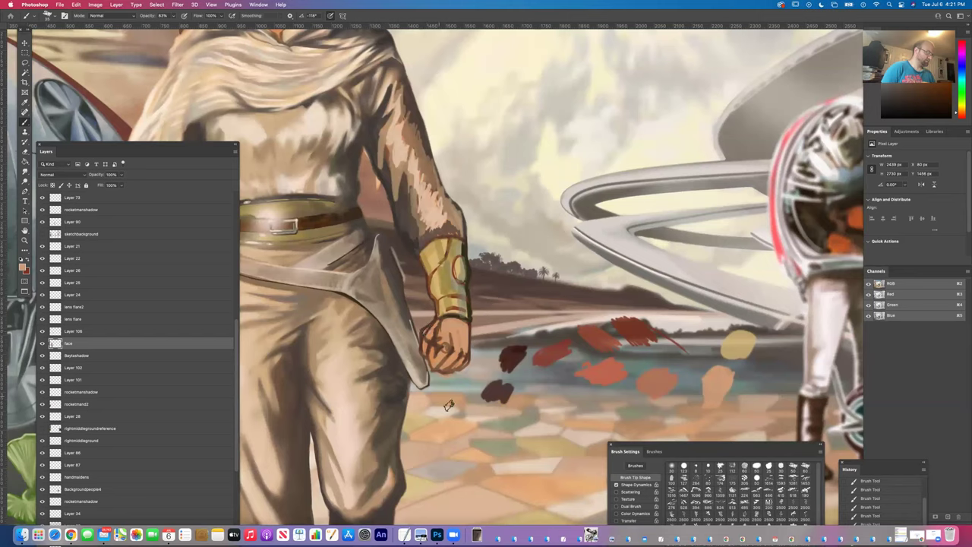
pyautogui.moveTo(638, 446)
pyautogui.mouseDown()
pyautogui.moveTo(593, 65)
pyautogui.moveTo(543, 451)
pyautogui.moveTo(566, 124)
pyautogui.moveTo(534, 461)
pyautogui.moveTo(547, 451)
pyautogui.mouseUp()
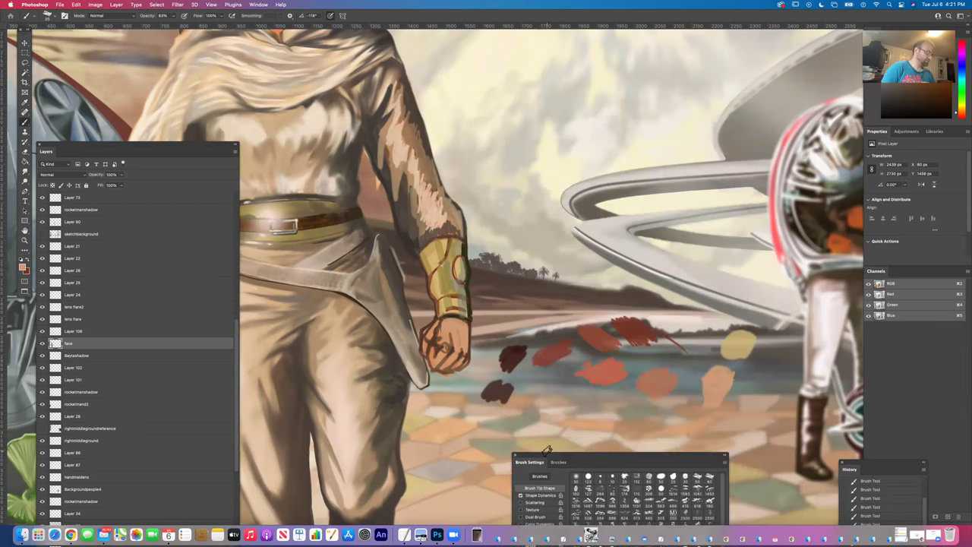
pyautogui.moveTo(547, 451)
pyautogui.mouseDown()
pyautogui.moveTo(573, 363)
pyautogui.moveTo(602, 108)
pyautogui.mouseUp()
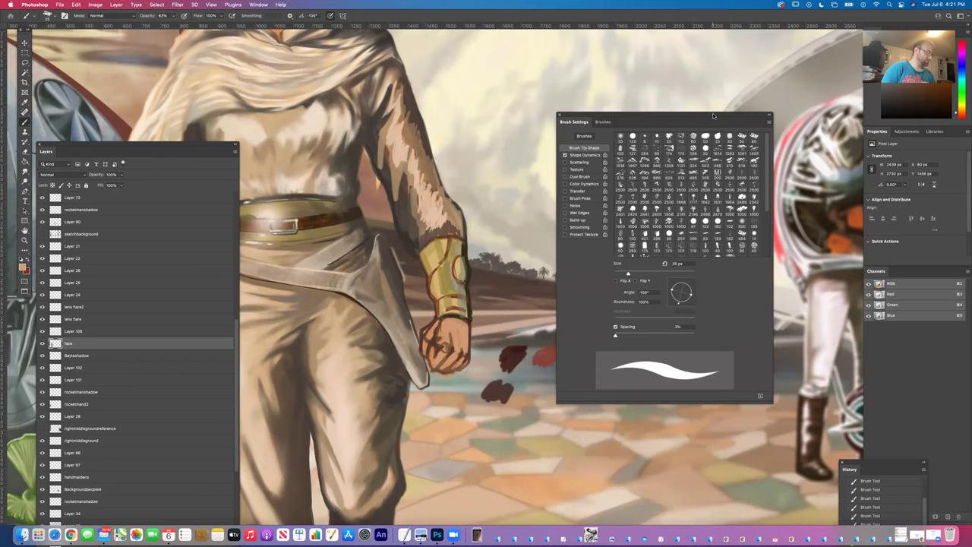
pyautogui.moveTo(714, 117)
pyautogui.mouseDown()
pyautogui.moveTo(762, 289)
pyautogui.moveTo(752, 361)
pyautogui.moveTo(715, 122)
pyautogui.moveTo(678, 121)
pyautogui.moveTo(702, 68)
pyautogui.moveTo(694, 94)
pyautogui.mouseUp()
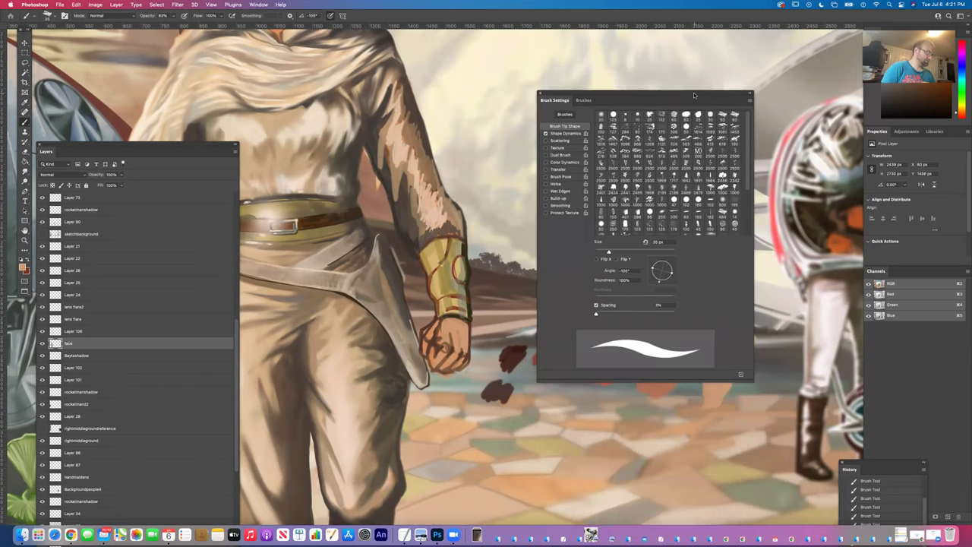
# Hide and show the face layer to check its content, make Layer 108 active and undo the last brush stroke.
pyautogui.moveTo(158, 145); pyautogui.dragTo(184, 374)
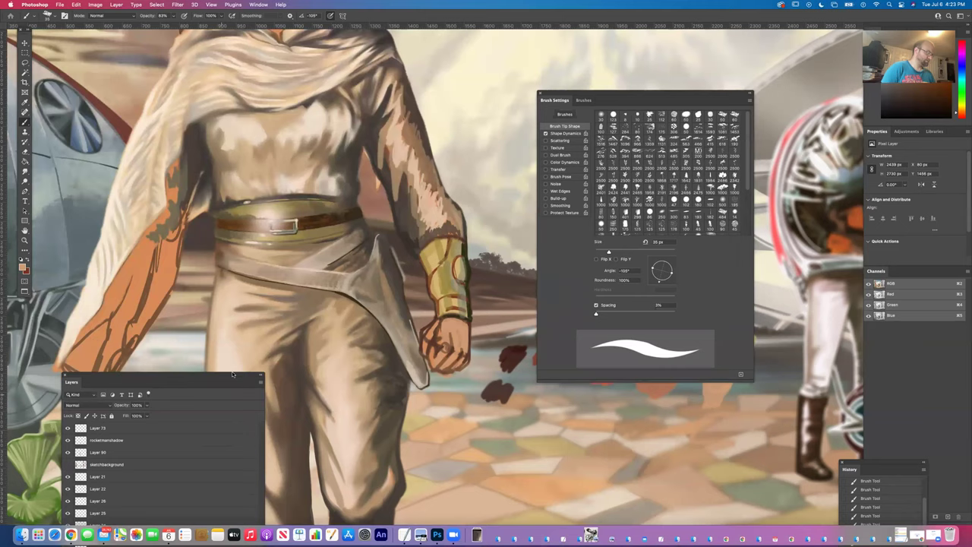
pyautogui.moveTo(226, 373); pyautogui.dragTo(225, 38)
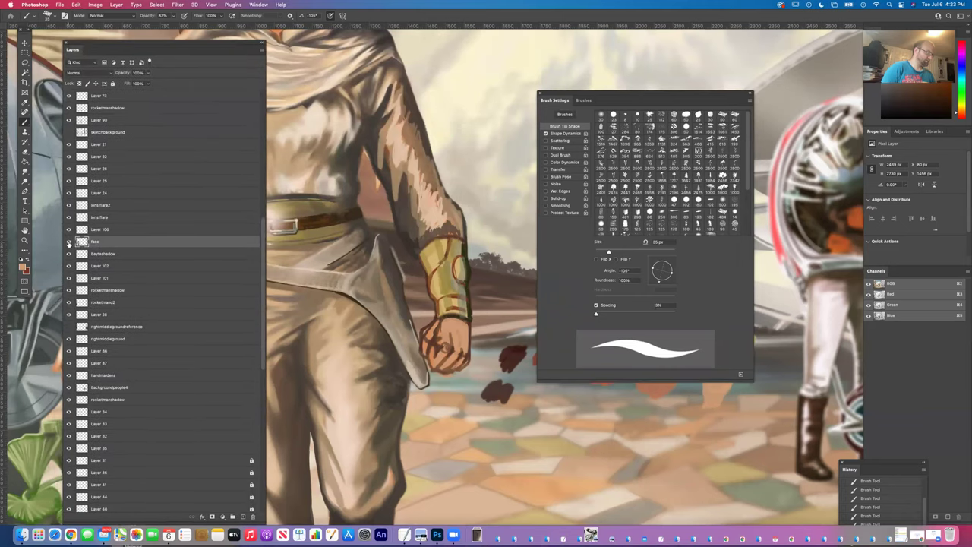
pyautogui.click(68, 241)
pyautogui.click(68, 241)
pyautogui.click(112, 230)
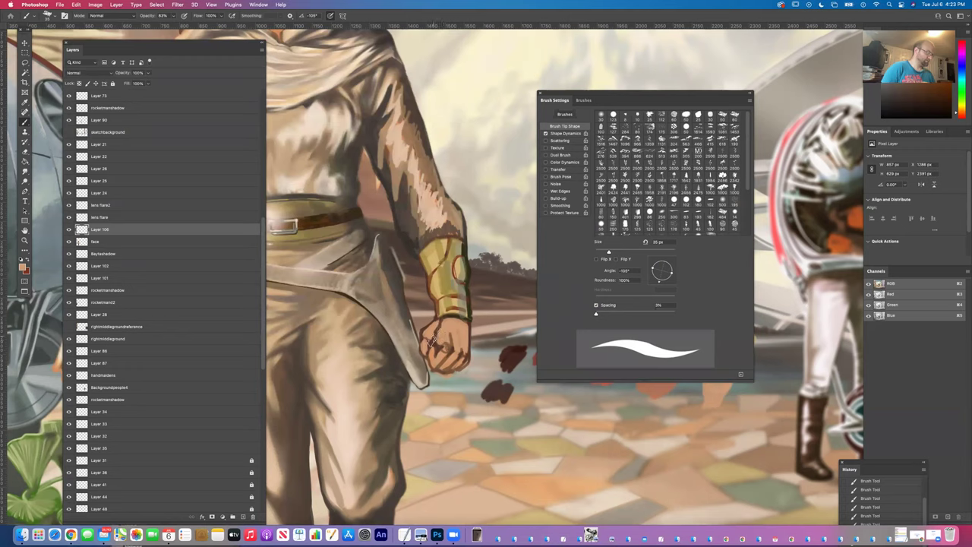
pyautogui.press('super+z')
pyautogui.moveTo(209, 43); pyautogui.dragTo(206, 373)
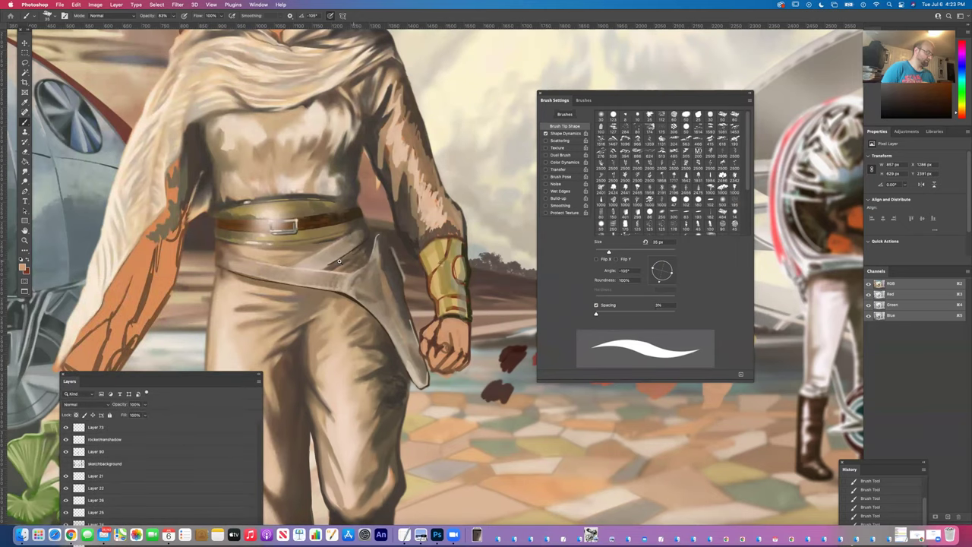
# Reduce the brush to 9 px for the fist's knuckles and fingers, and enlarge it back to 35 px.
pyautogui.scroll(-2, 339, 262)
pyautogui.scroll(5, 419, 270)
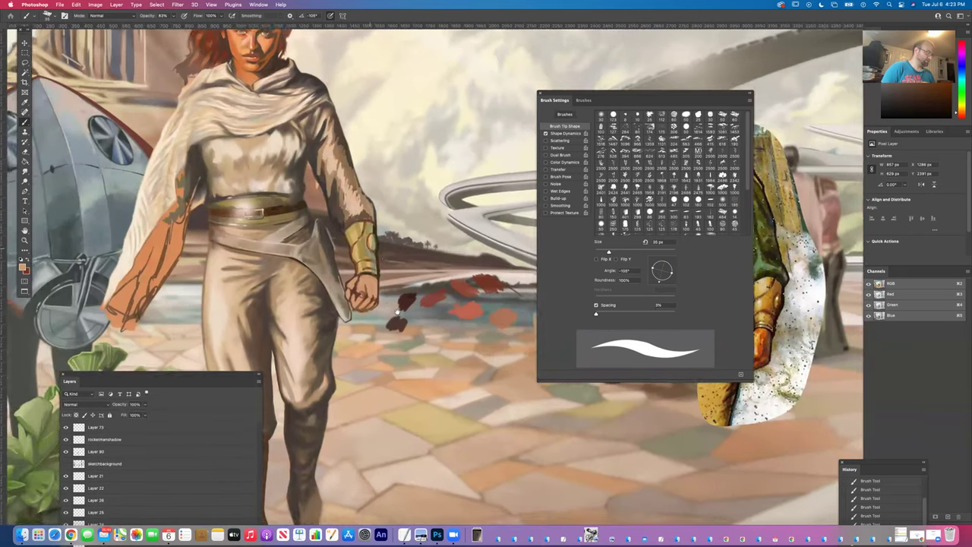
pyautogui.scroll(2, 350, 297)
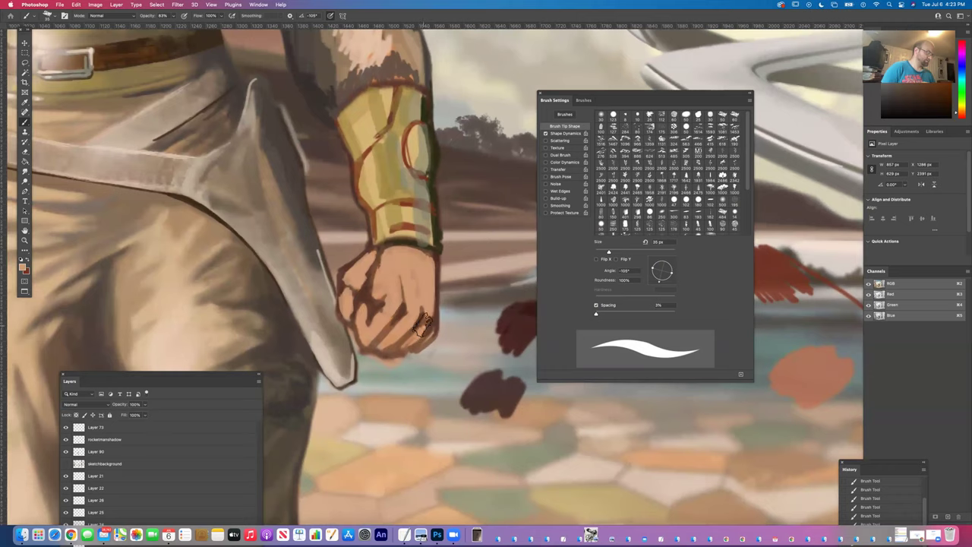
pyautogui.press('[')
pyautogui.press('[')
pyautogui.press('[')
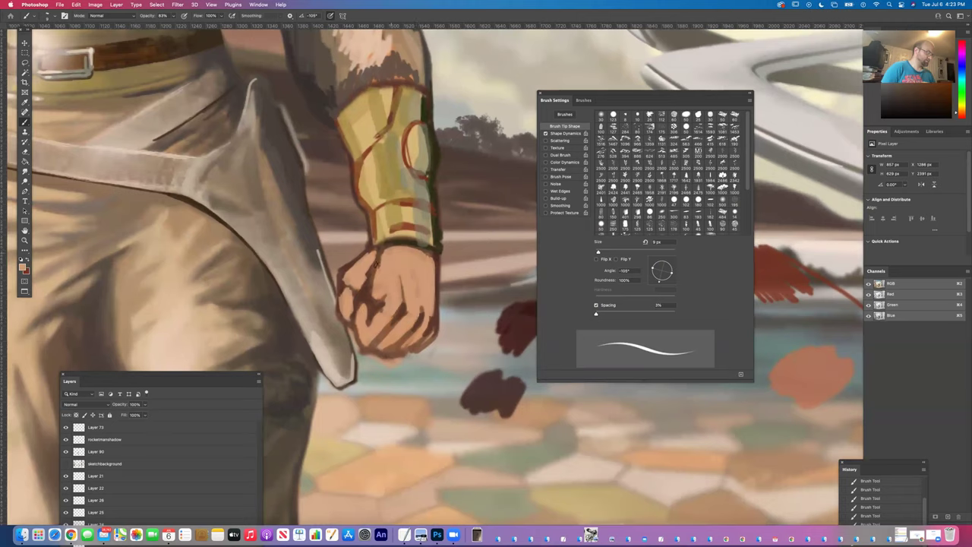
pyautogui.press(']')
pyautogui.press(']')
pyautogui.press(']')
pyautogui.press(']')
pyautogui.press(']')
pyautogui.press(']')
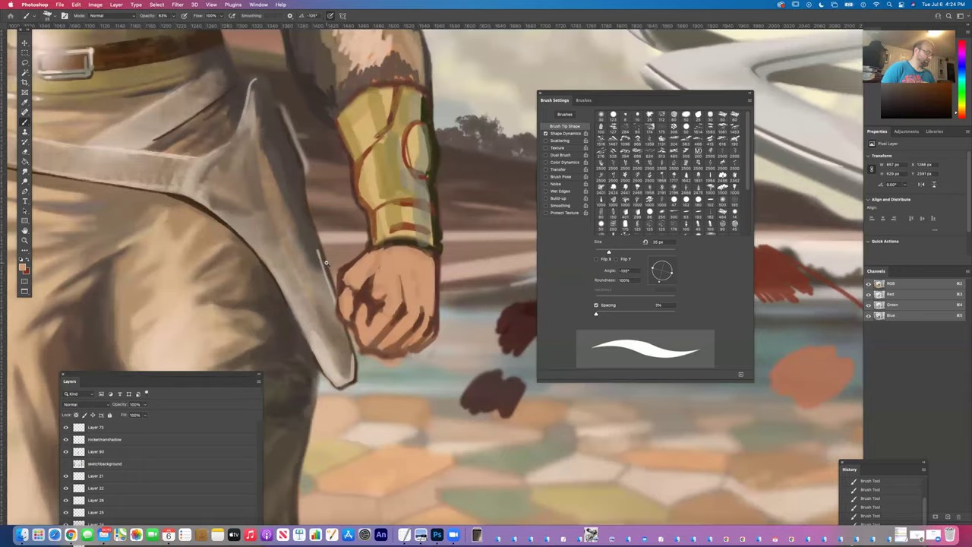
# Examine the light and shadow on the painted reference arm's fist and compare it with the woman's fist.
pyautogui.scroll(-4, 325, 262)
pyautogui.hscroll(10, 373, 269)
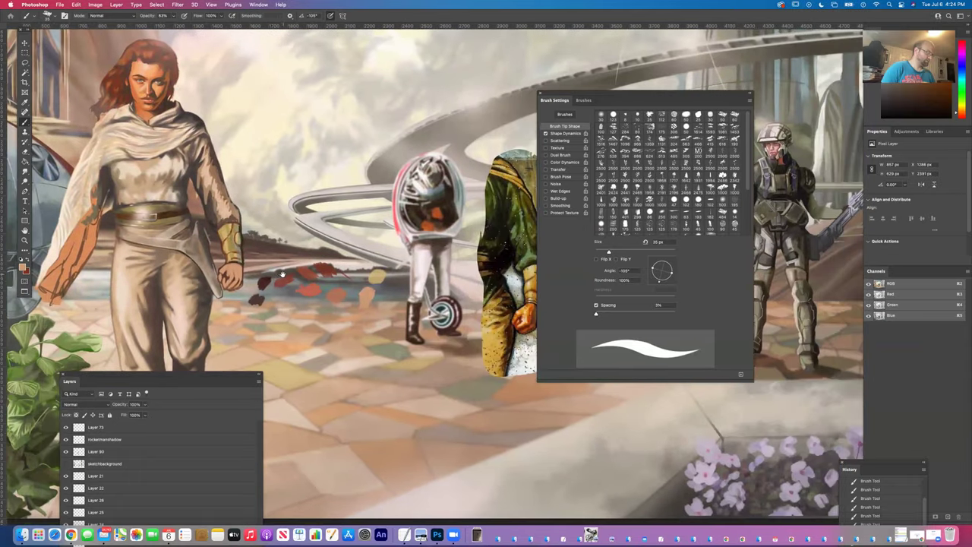
pyautogui.scroll(6, 398, 282)
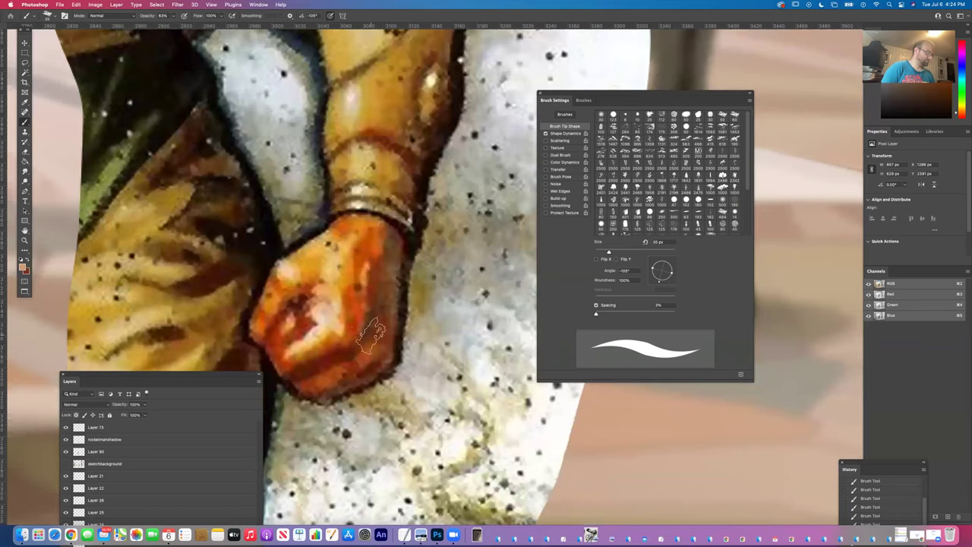
pyautogui.hscroll(-2, 357, 307)
pyautogui.scroll(-6, 364, 310)
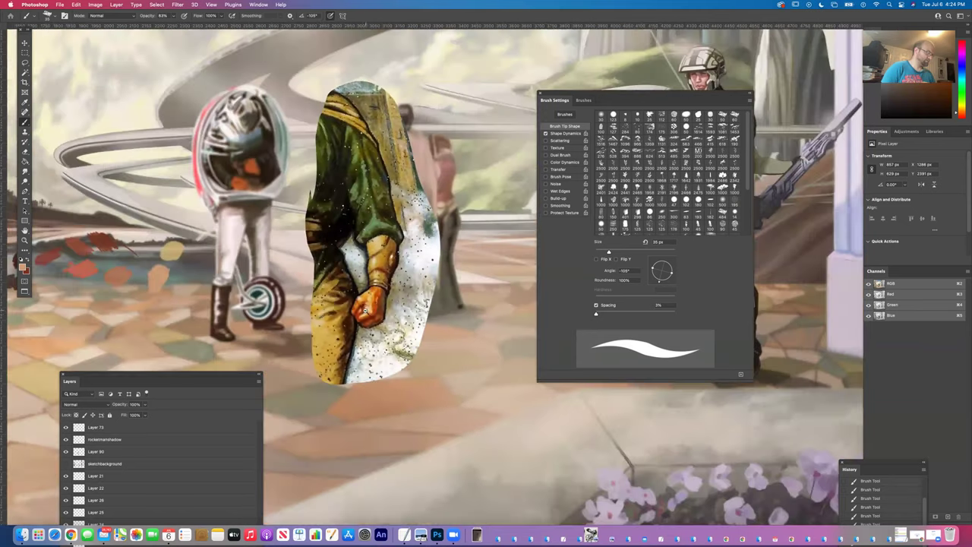
pyautogui.hscroll(-3, 341, 308)
pyautogui.scroll(3, 307, 306)
pyautogui.hscroll(-3, 308, 306)
pyautogui.scroll(-2, 303, 289)
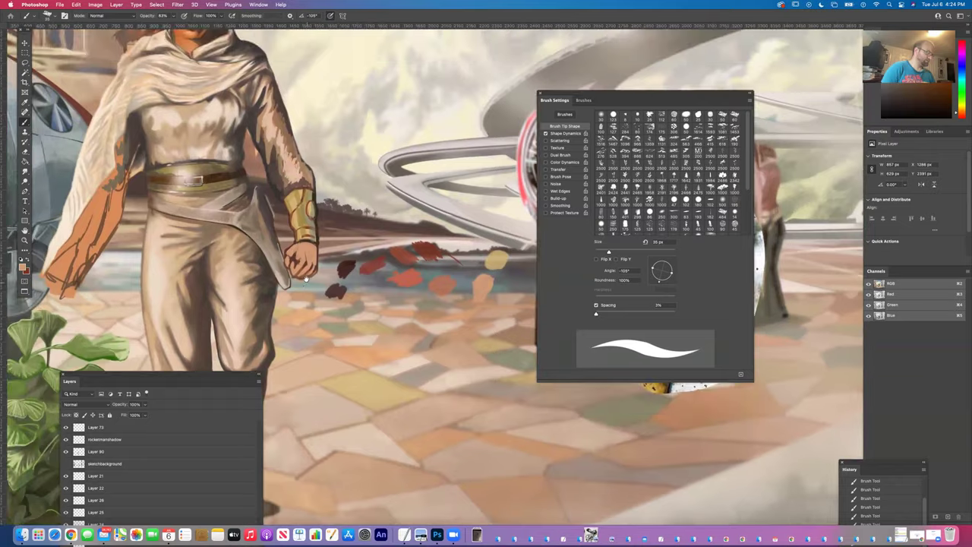
pyautogui.scroll(5, 303, 272)
pyautogui.scroll(2, 301, 269)
pyautogui.scroll(-6, 319, 271)
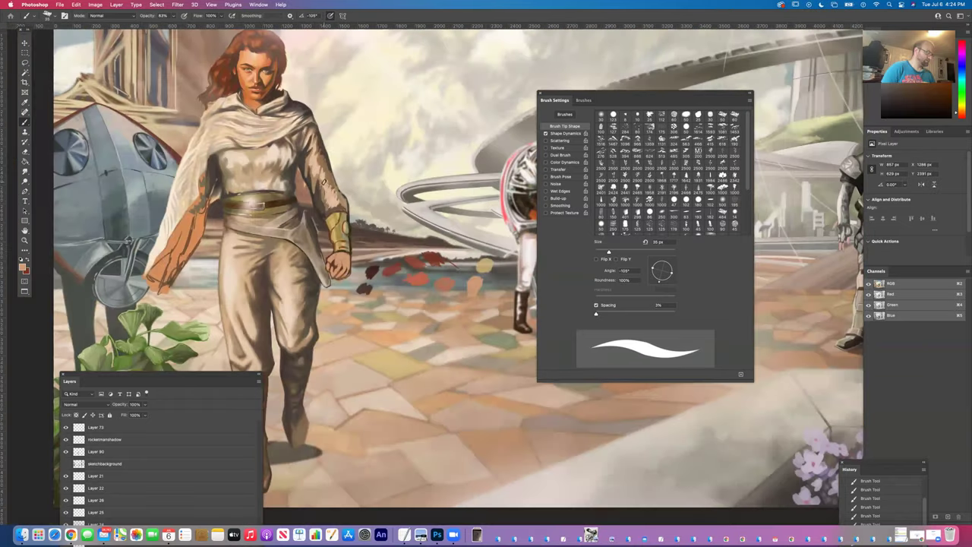
# Flip the whole canvas horizontally and clear the view to check the woman's figure in mirror image.
pyautogui.click(95, 5)
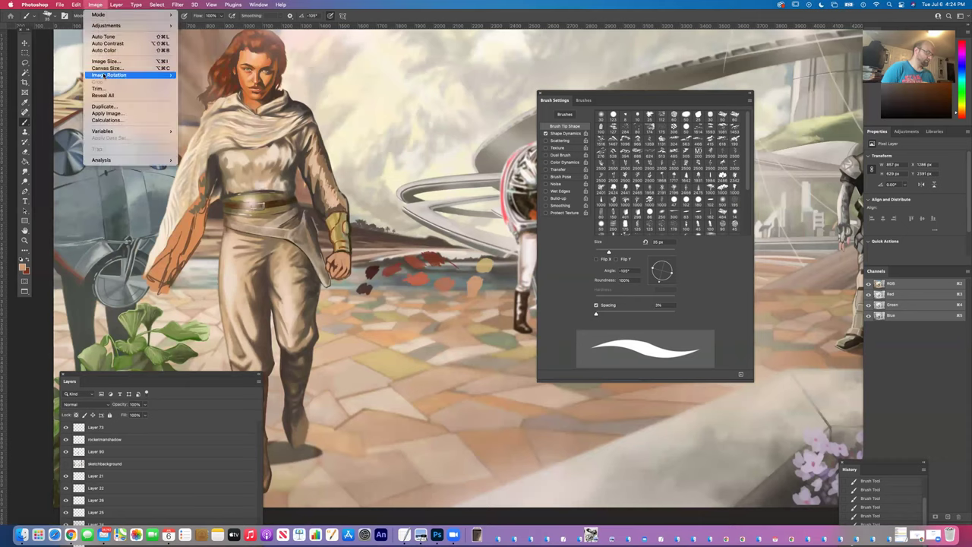
pyautogui.moveTo(144, 74)
pyautogui.click(243, 108)
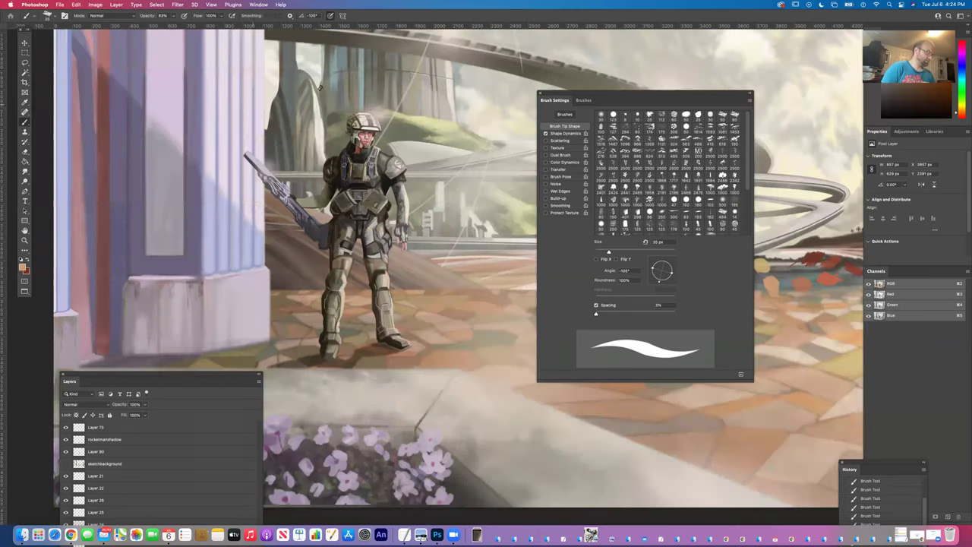
pyautogui.moveTo(631, 98); pyautogui.dragTo(204, 47)
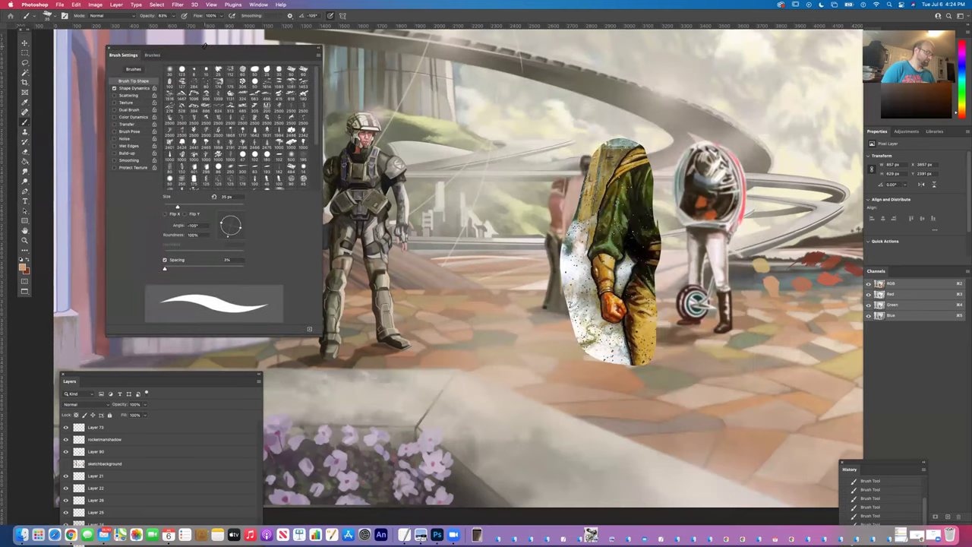
pyautogui.hscroll(10, 760, 192)
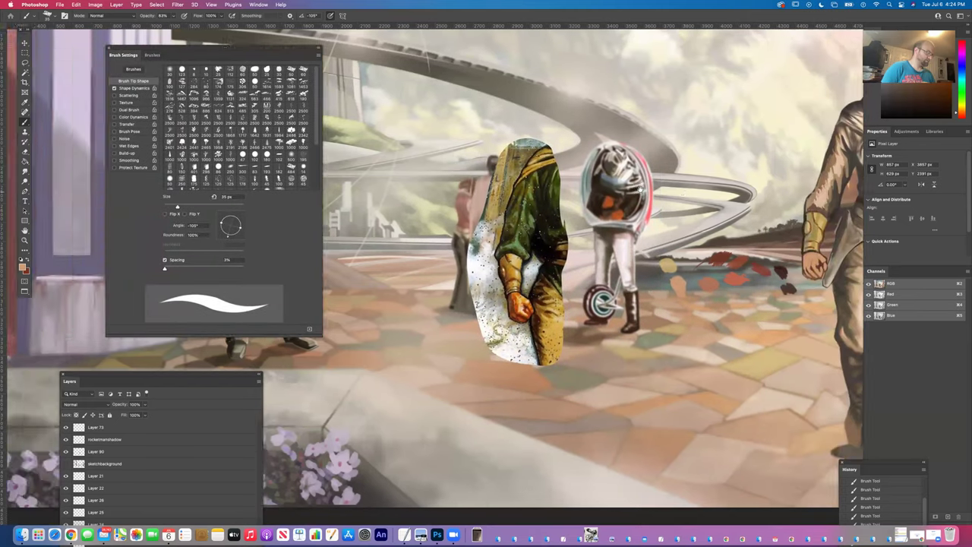
pyautogui.hscroll(10, 741, 190)
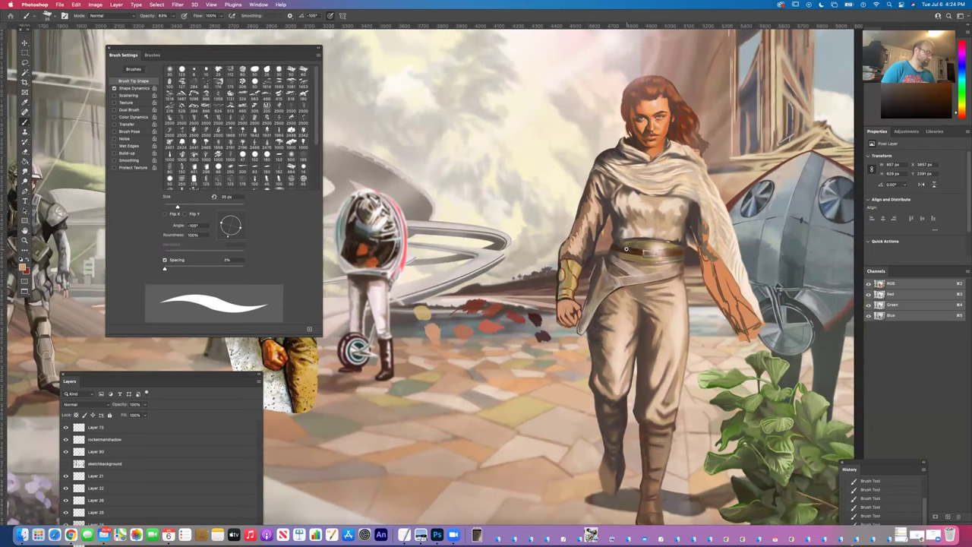
# Examine the woman's painted sleeve, cuff and fist from near and far and compare them with the reference arm.
pyautogui.scroll(-5, 626, 248)
pyautogui.scroll(8, 608, 251)
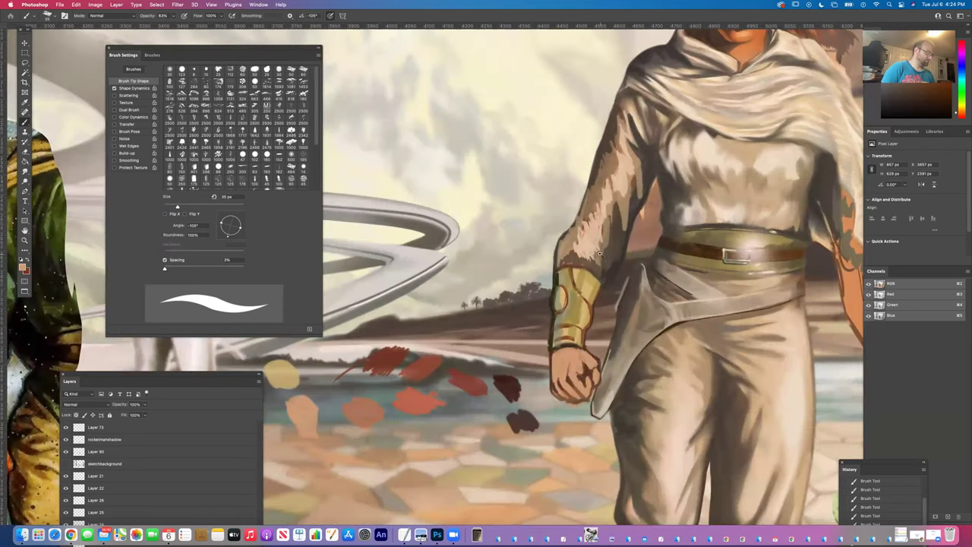
pyautogui.scroll(-5, 600, 253)
pyautogui.scroll(2, 596, 258)
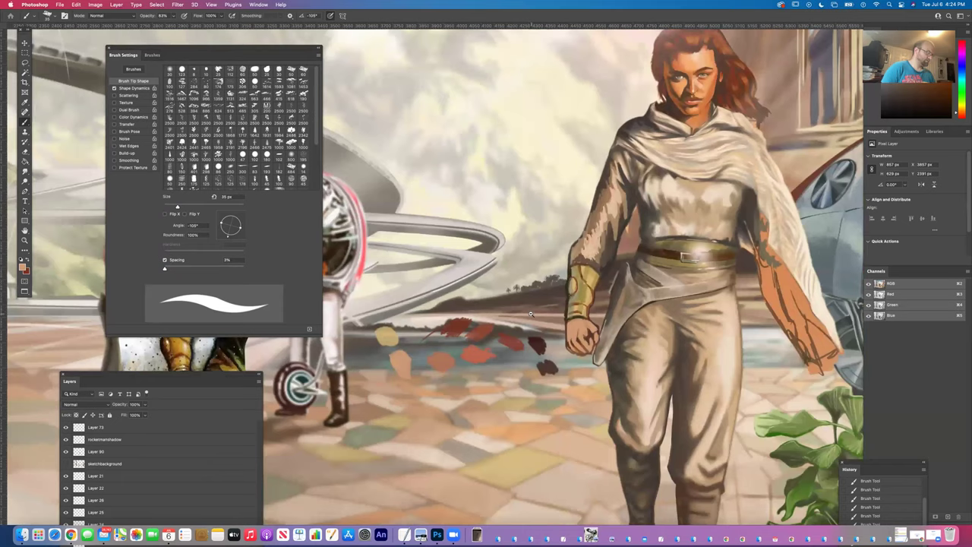
pyautogui.scroll(-1, 528, 315)
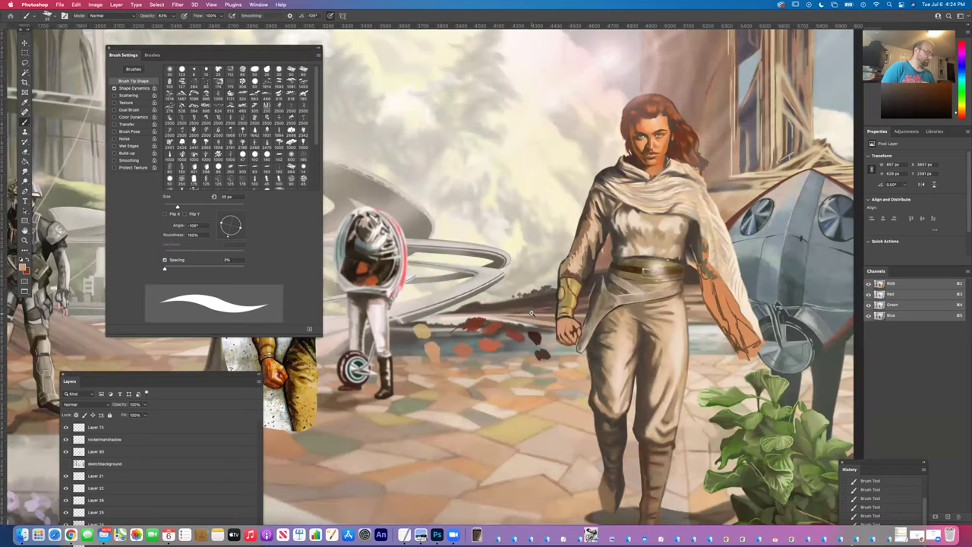
pyautogui.scroll(3, 621, 269)
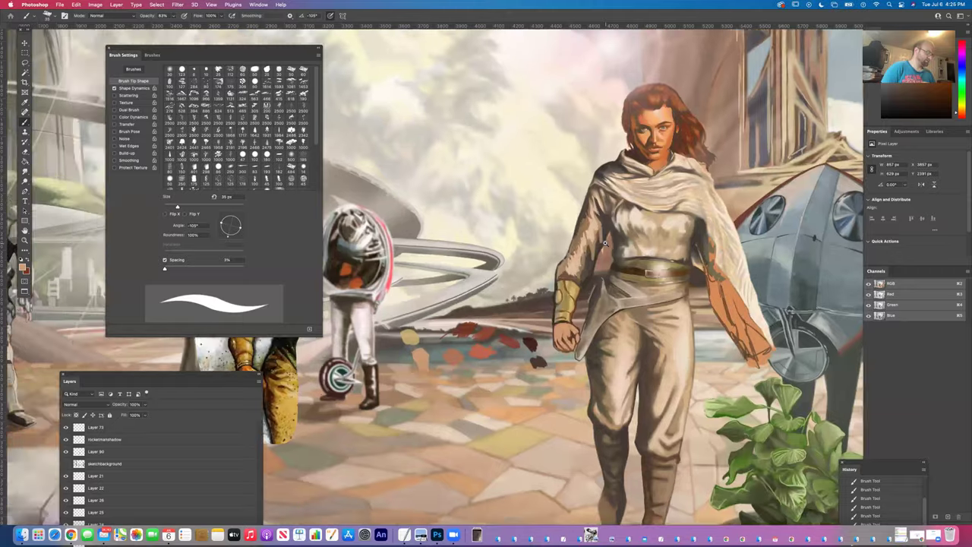
pyautogui.scroll(-3, 592, 252)
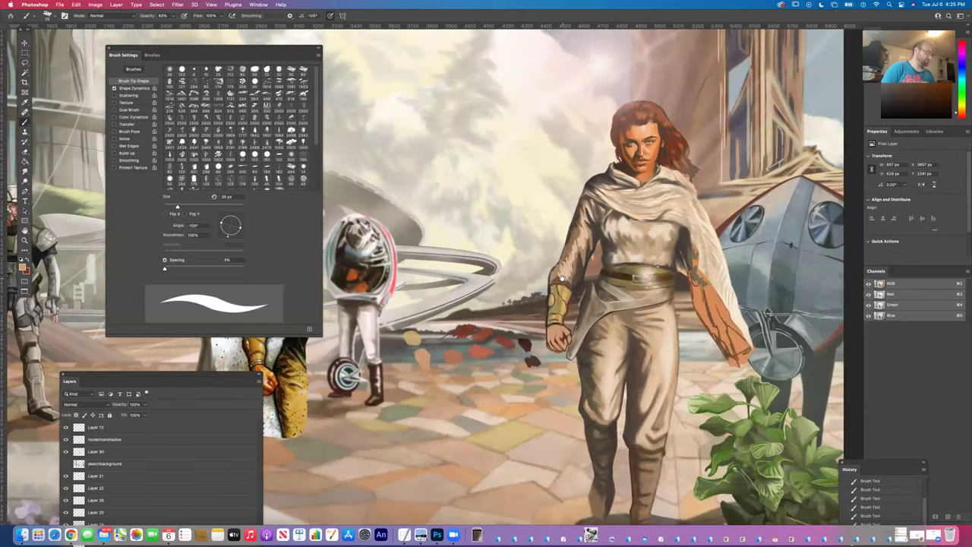
pyautogui.scroll(2, 673, 251)
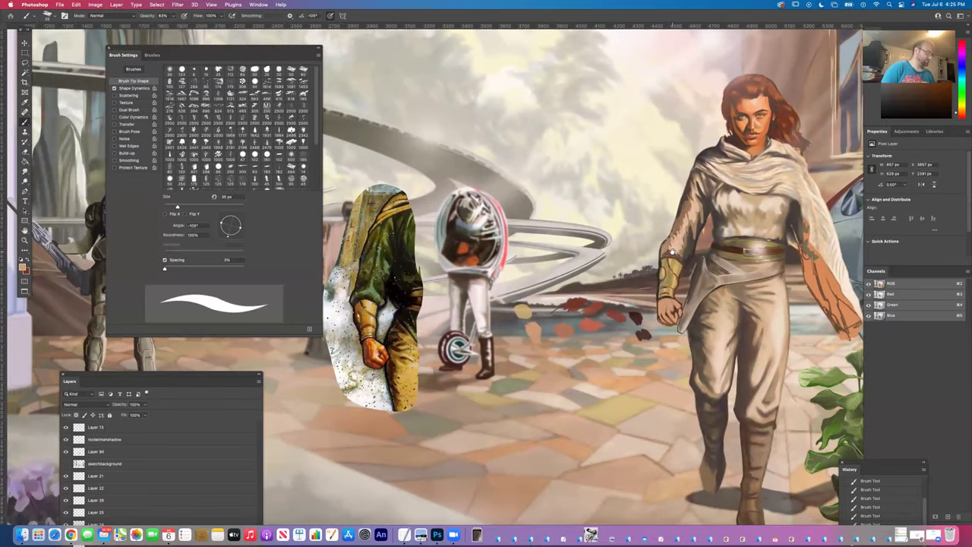
pyautogui.hscroll(-3, 559, 281)
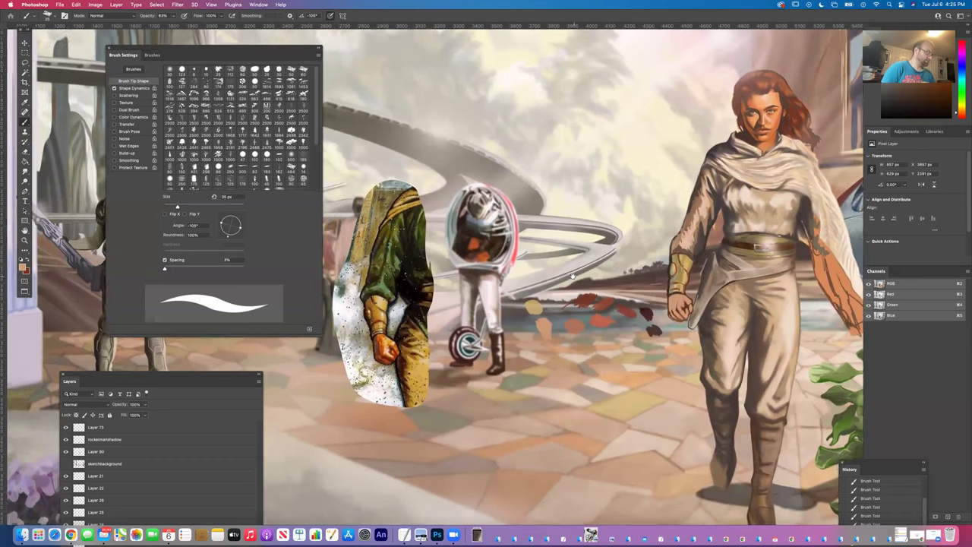
pyautogui.hscroll(3, 649, 306)
pyautogui.scroll(2, 649, 305)
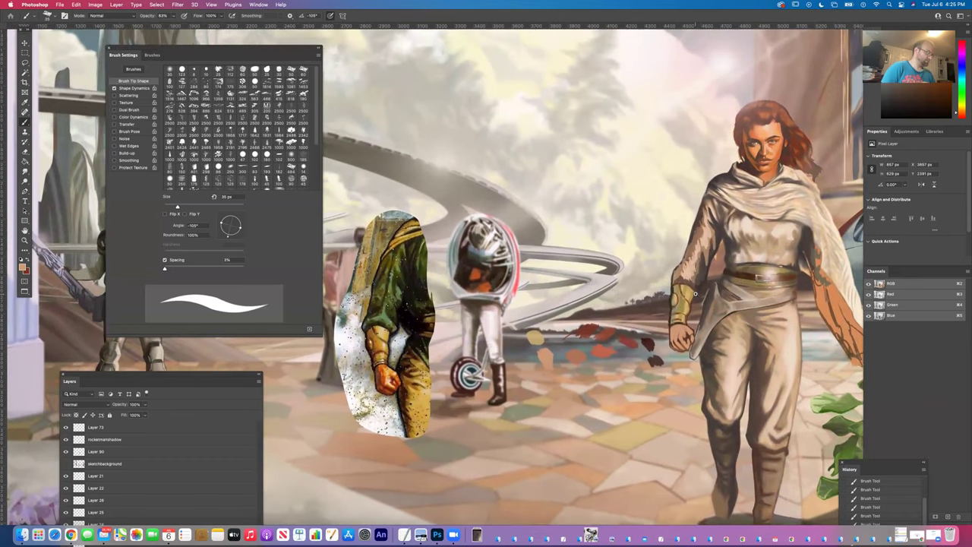
pyautogui.scroll(5, 695, 294)
pyautogui.scroll(-5, 644, 301)
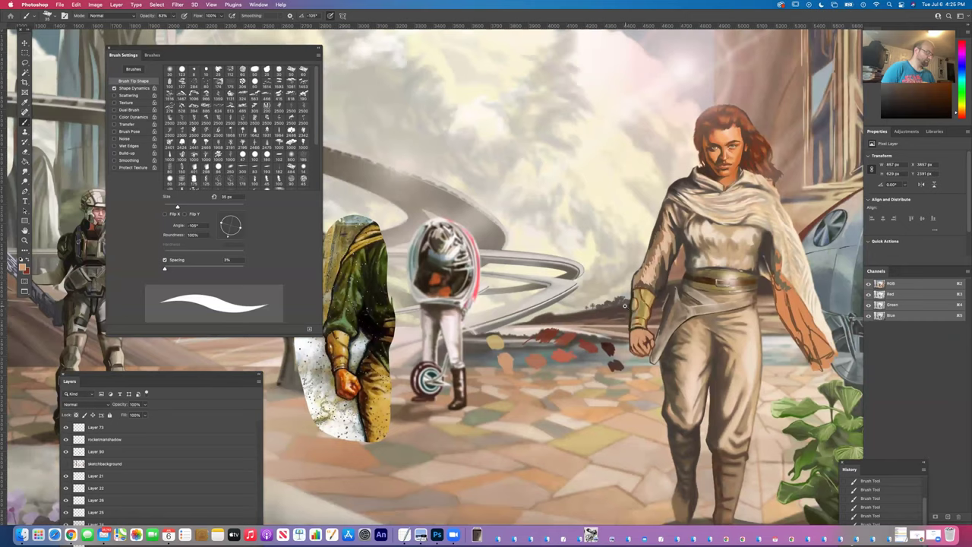
pyautogui.moveTo(625, 306); pyautogui.dragTo(639, 306)
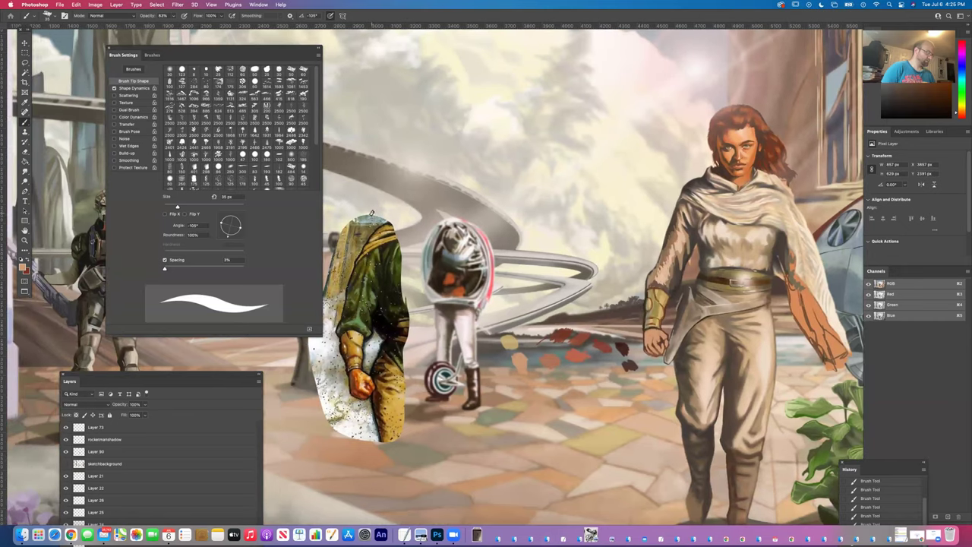
# Sample a dark olive green from the painting and set the brush to 24 px at a 167° angle for the cuff's dark edge.
pyautogui.click(24, 102)
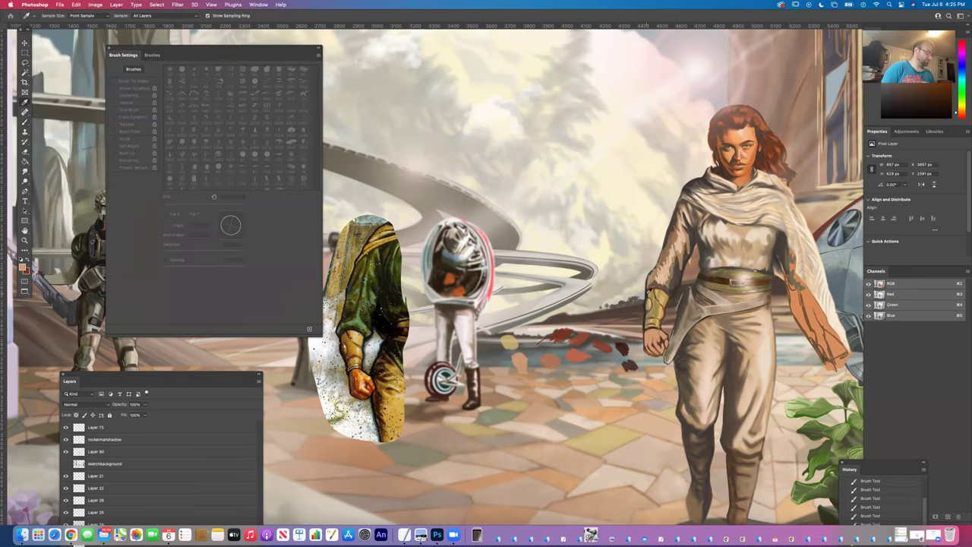
pyautogui.click(648, 291)
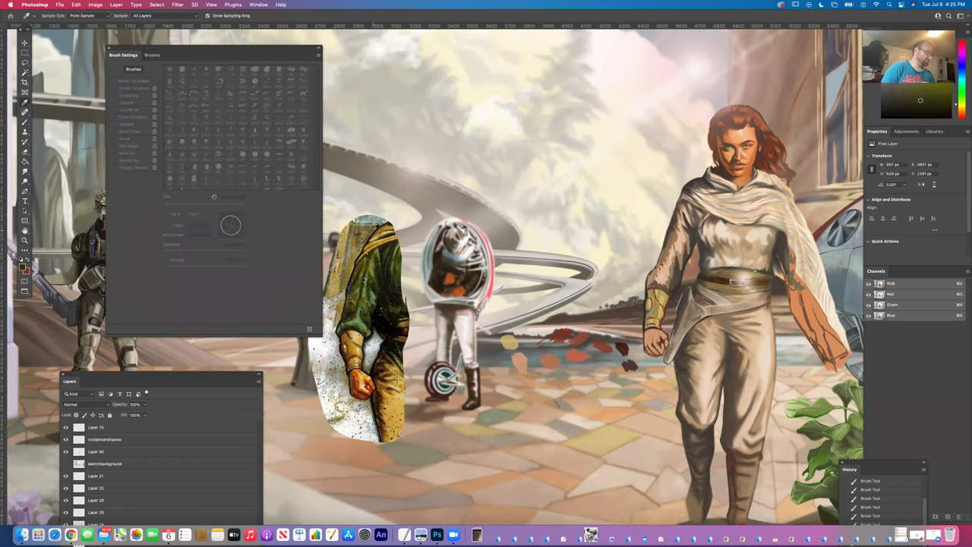
pyautogui.scroll(4, 675, 291)
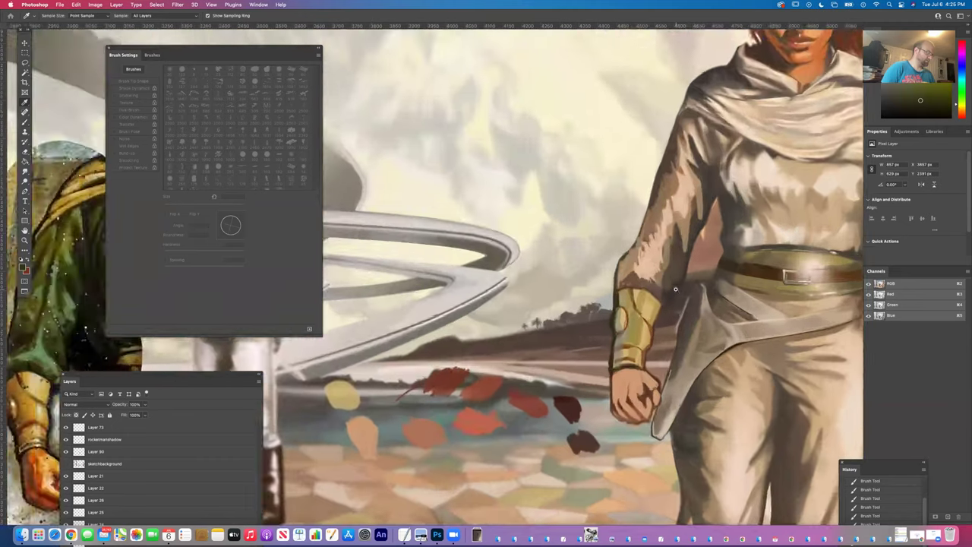
pyautogui.scroll(3, 672, 289)
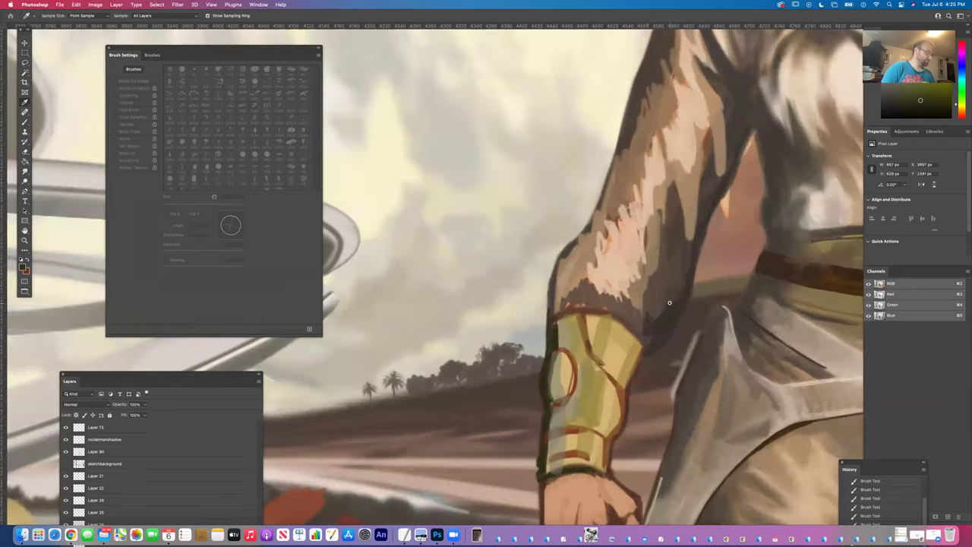
pyautogui.press('b')
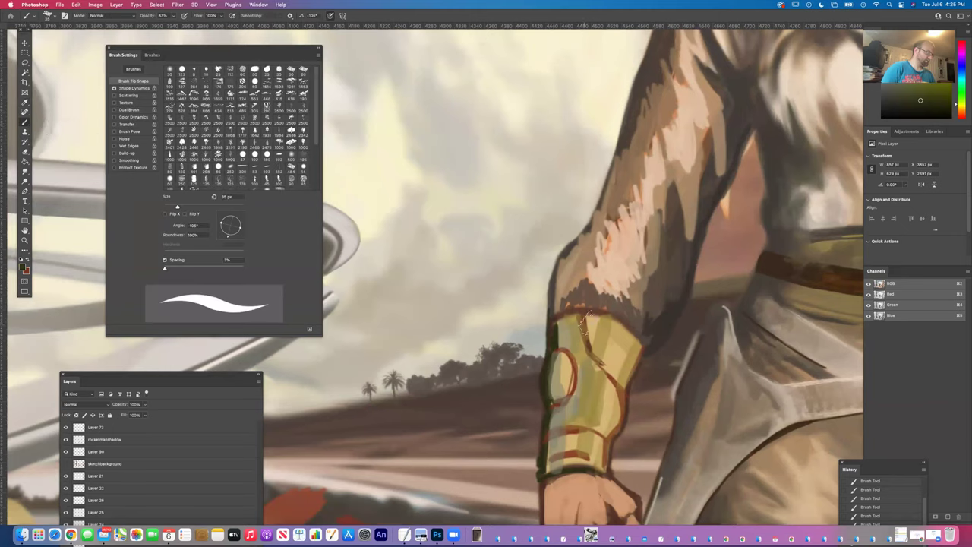
pyautogui.moveTo(226, 236); pyautogui.dragTo(173, 208)
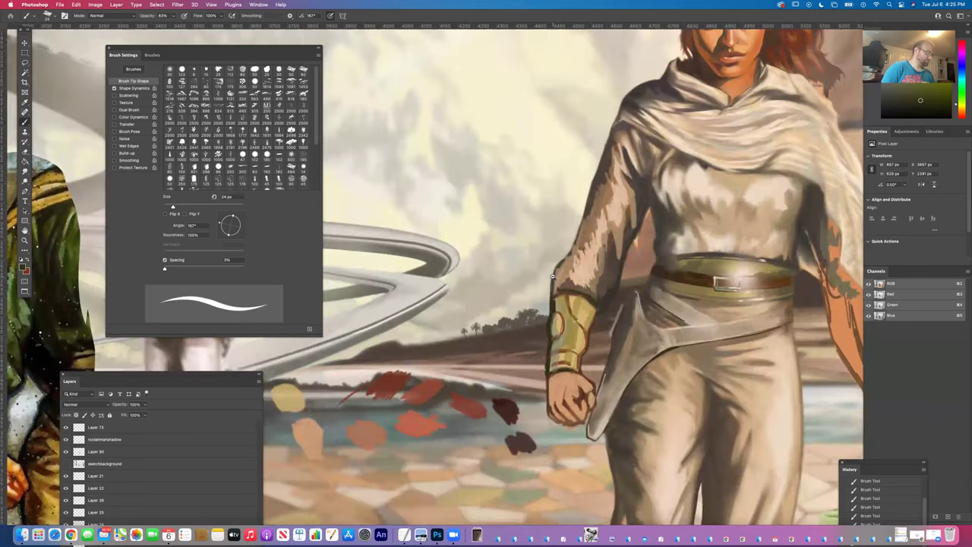
# Move the Layers panel away from the reference arm so its fist is visible beside the walking woman.
pyautogui.scroll(-5, 554, 297)
pyautogui.moveTo(553, 290); pyautogui.dragTo(642, 287)
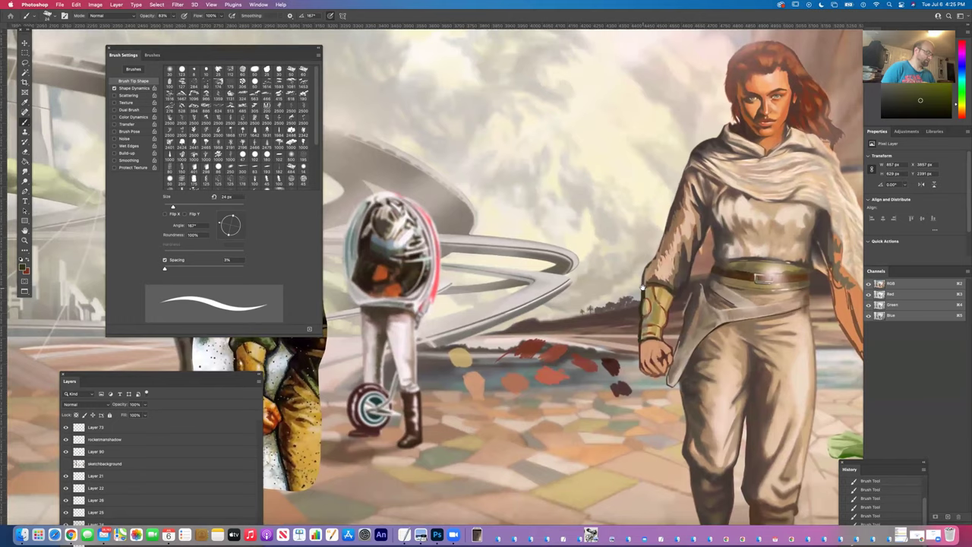
pyautogui.hscroll(3, 643, 287)
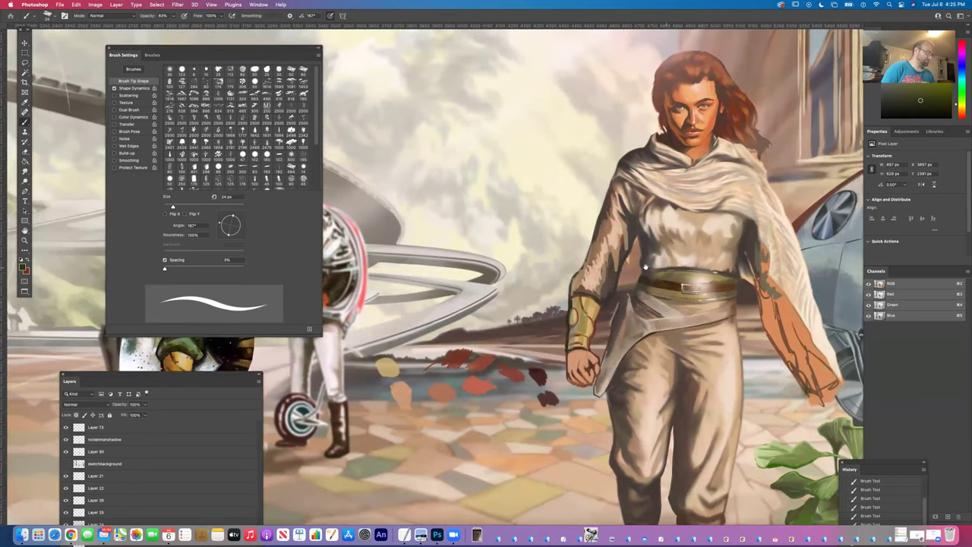
pyautogui.hscroll(3, 644, 267)
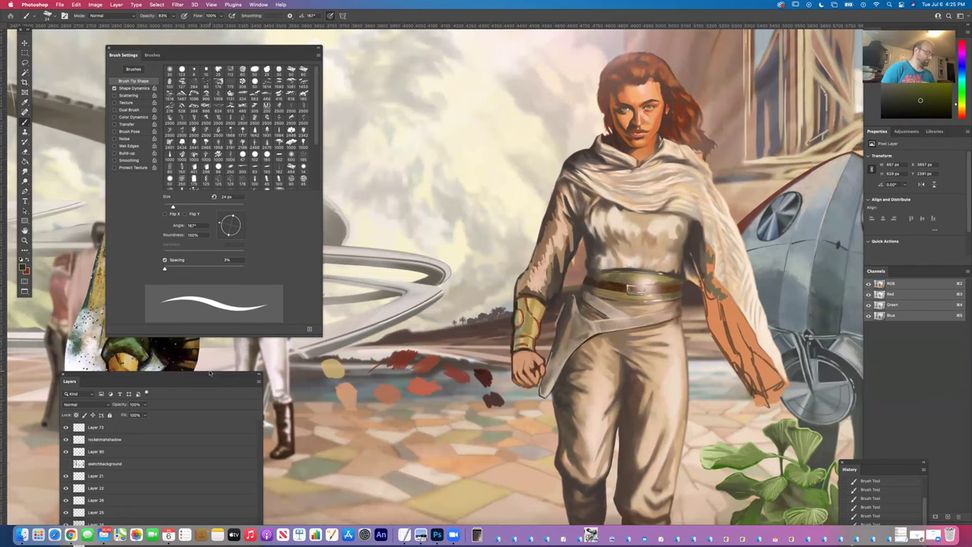
pyautogui.moveTo(206, 375); pyautogui.dragTo(543, 434)
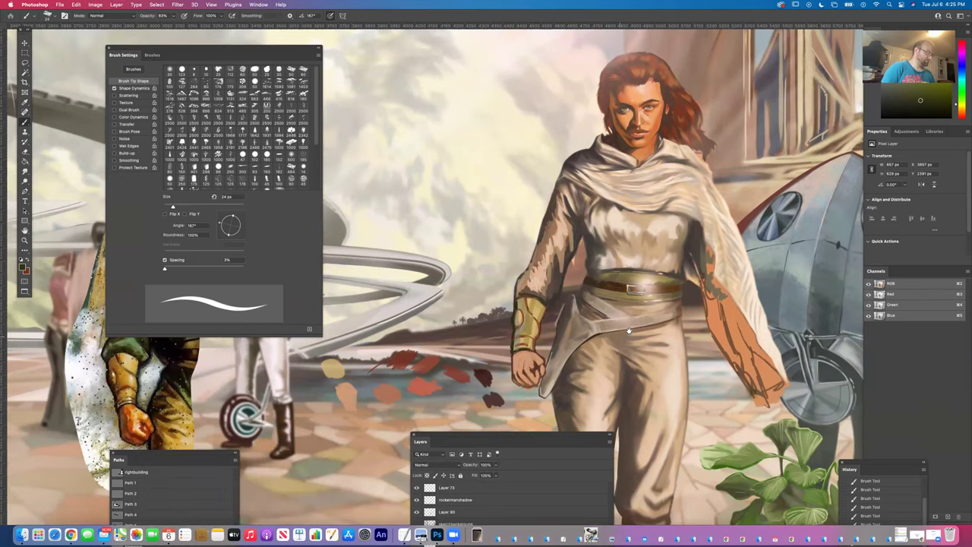
pyautogui.moveTo(630, 320); pyautogui.dragTo(612, 305)
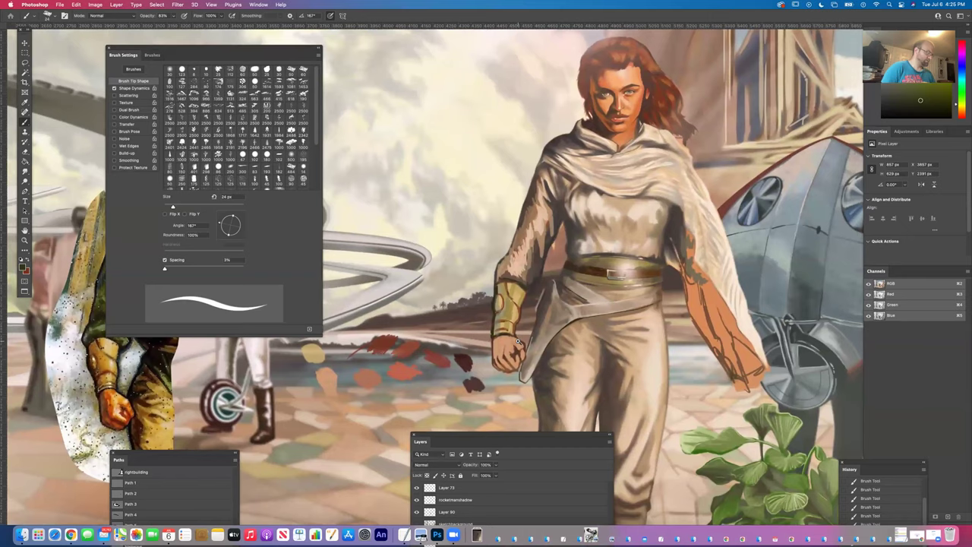
# Sample a red skin swatch, shift its hue to 16° and brighten it to a stronger orange for brushing the fist.
pyautogui.scroll(5, 518, 342)
pyautogui.scroll(-5, 518, 343)
pyautogui.moveTo(524, 341); pyautogui.dragTo(697, 301)
pyautogui.scroll(2, 563, 336)
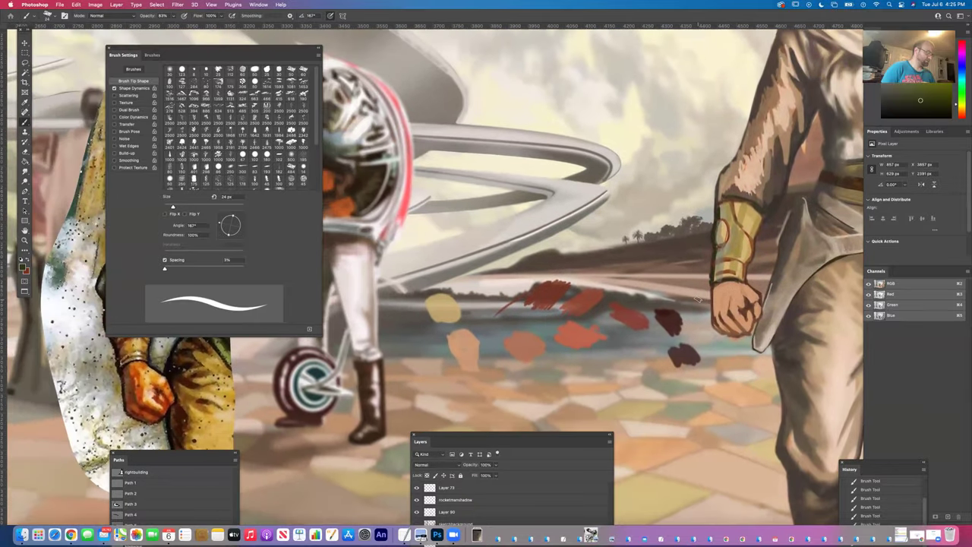
pyautogui.click(25, 102)
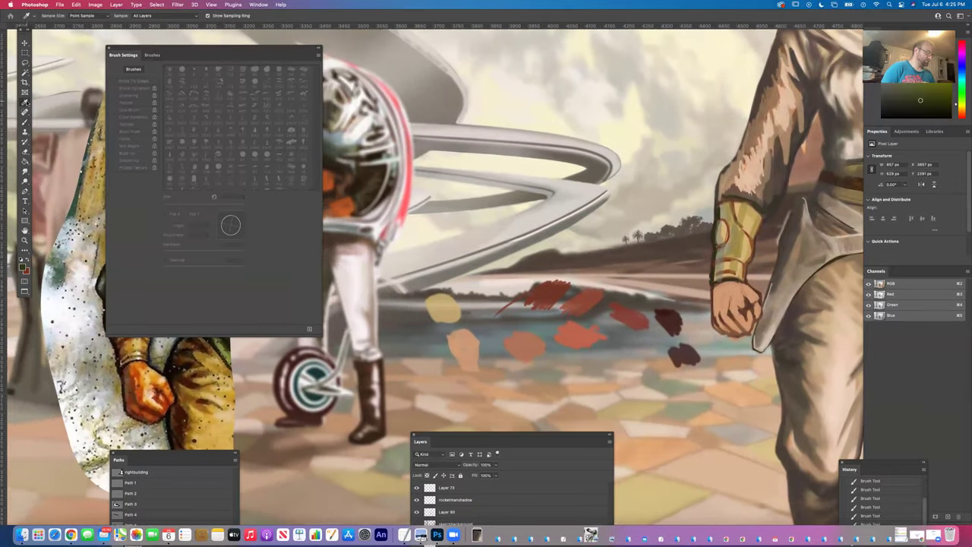
pyautogui.click(586, 328)
pyautogui.click(24, 266)
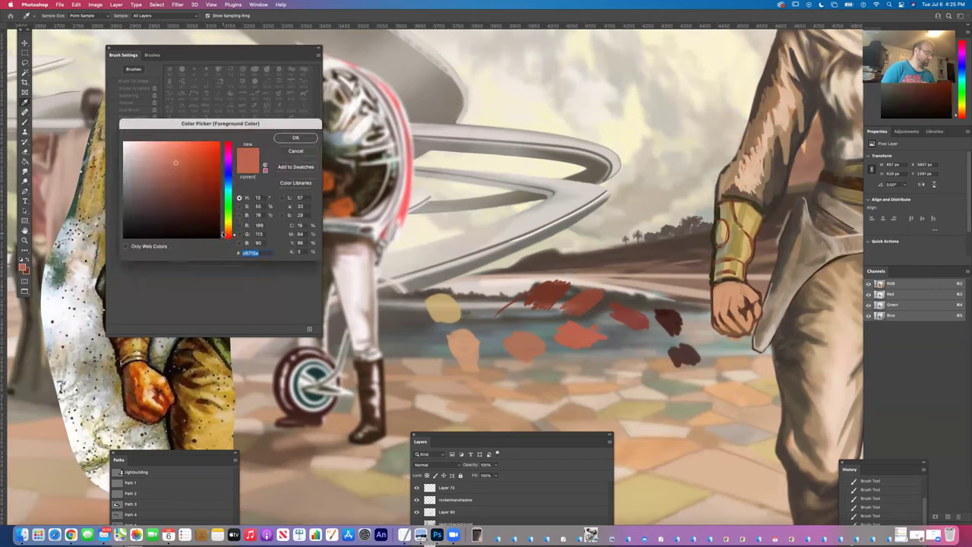
pyautogui.moveTo(223, 234); pyautogui.dragTo(224, 235)
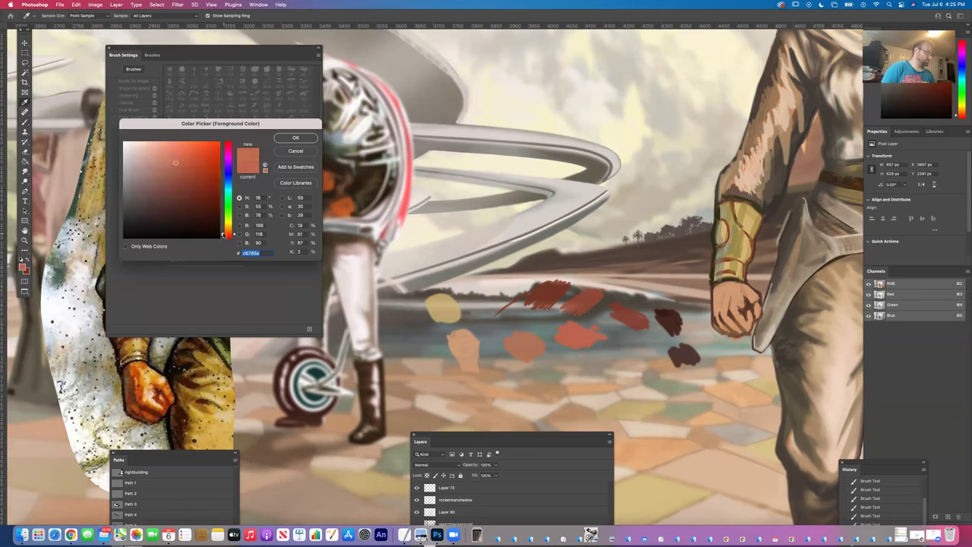
pyautogui.click(179, 151)
pyautogui.click(182, 150)
pyautogui.click(295, 138)
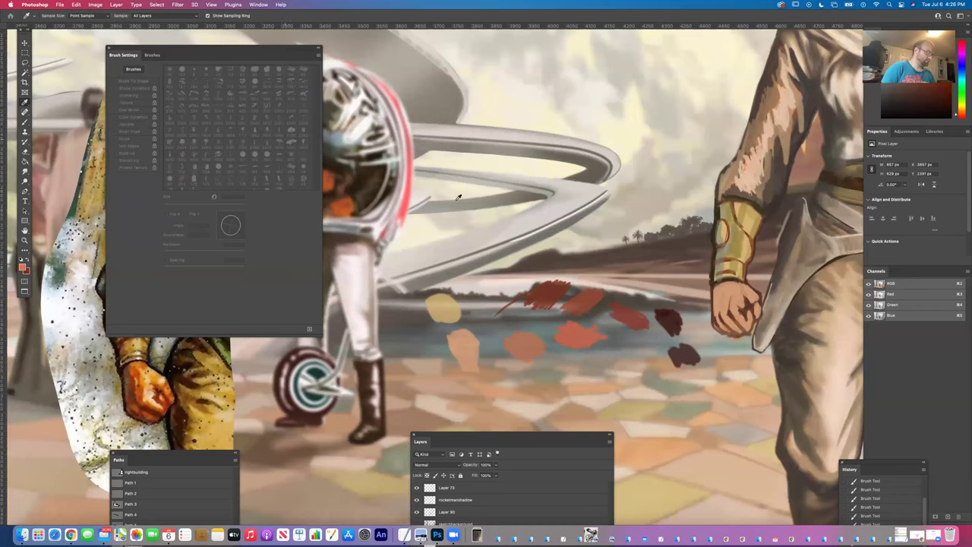
pyautogui.click(25, 123)
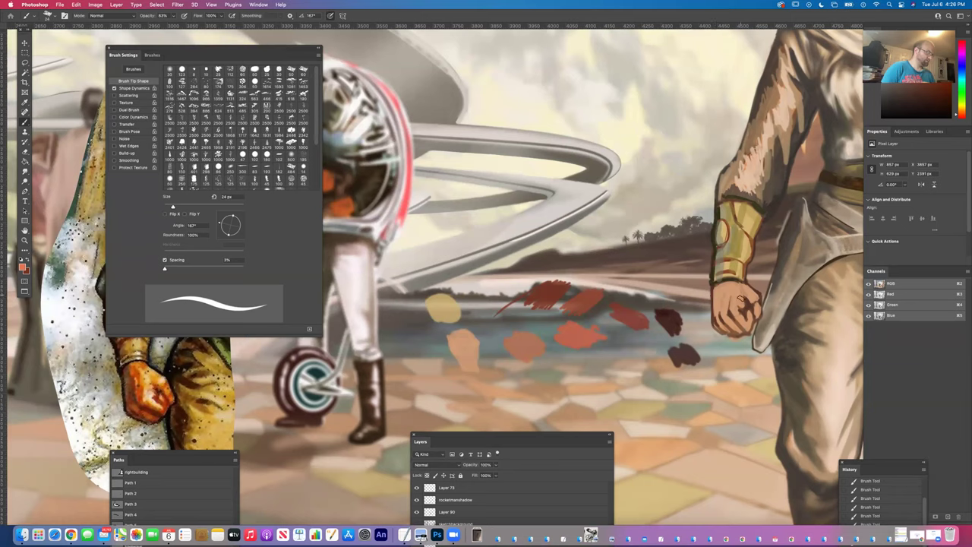
# Save the document and paint orange strokes on the back and outer edge of the woman's fist below the cuff.
pyautogui.press('super+s')
pyautogui.click(719, 287)
pyautogui.moveTo(716, 295); pyautogui.dragTo(725, 329)
pyautogui.moveTo(715, 304)
pyautogui.mouseDown()
pyautogui.moveTo(716, 295)
pyautogui.moveTo(713, 307)
pyautogui.mouseUp()
# Mix a muted olive green, #646b4e, as the foreground colour.
pyautogui.click(26, 104)
pyautogui.click(925, 86)
pyautogui.click(918, 82)
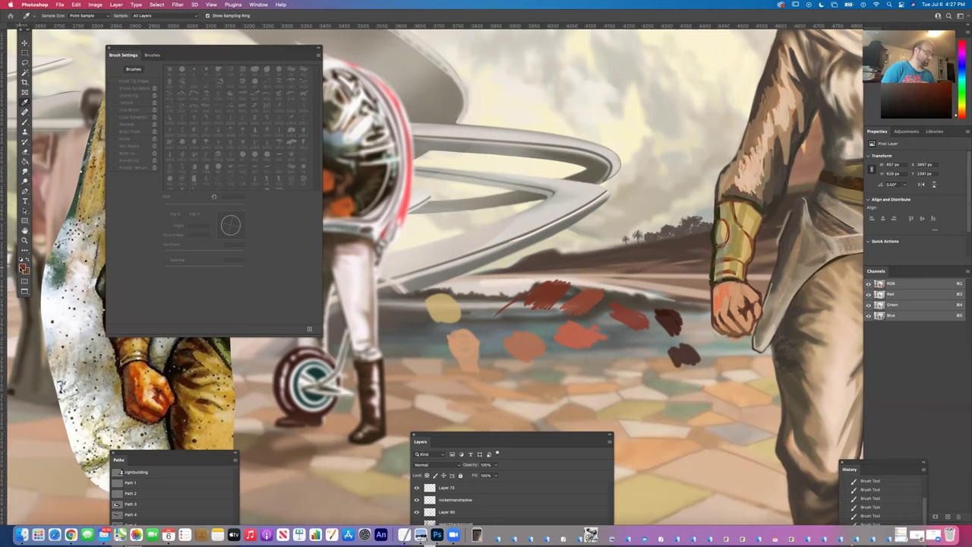
pyautogui.click(22, 266)
pyautogui.moveTo(222, 233); pyautogui.dragTo(161, 205)
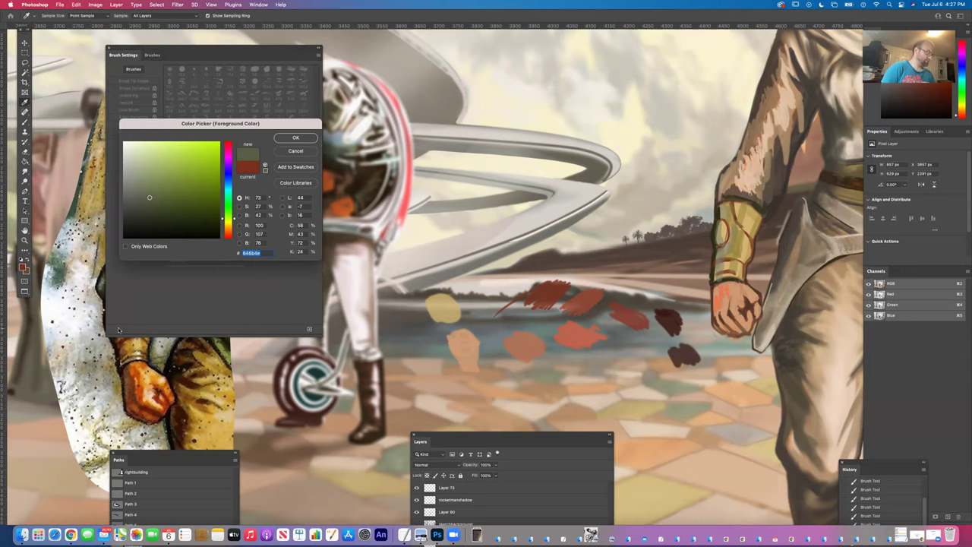
pyautogui.click(292, 138)
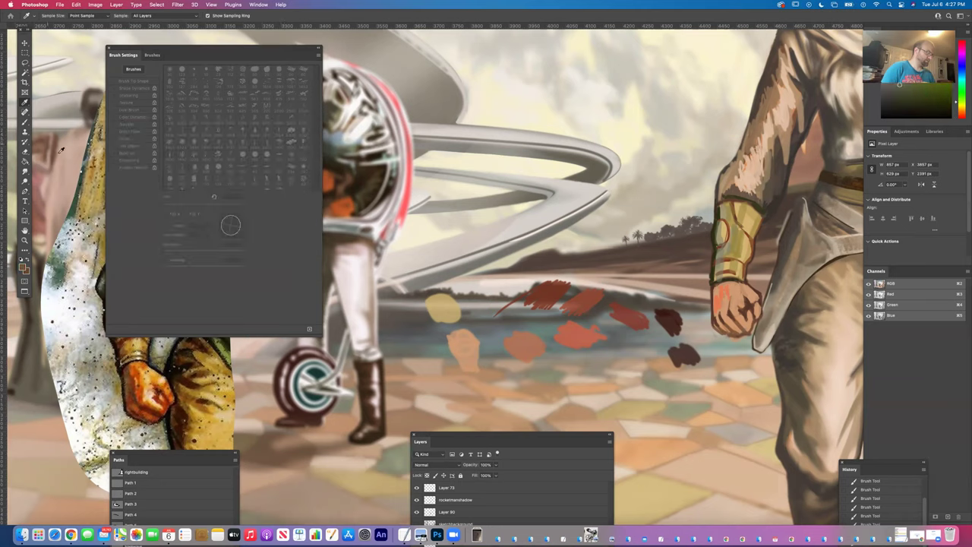
# Brush one green swatch next to the dark palette swatches and another between the reference arm and the wheel.
pyautogui.press('b')
pyautogui.moveTo(622, 351)
pyautogui.mouseDown()
pyautogui.moveTo(627, 361)
pyautogui.moveTo(635, 349)
pyautogui.moveTo(647, 356)
pyautogui.moveTo(627, 340)
pyautogui.moveTo(631, 350)
pyautogui.mouseUp()
pyautogui.moveTo(254, 373); pyautogui.dragTo(257, 404)
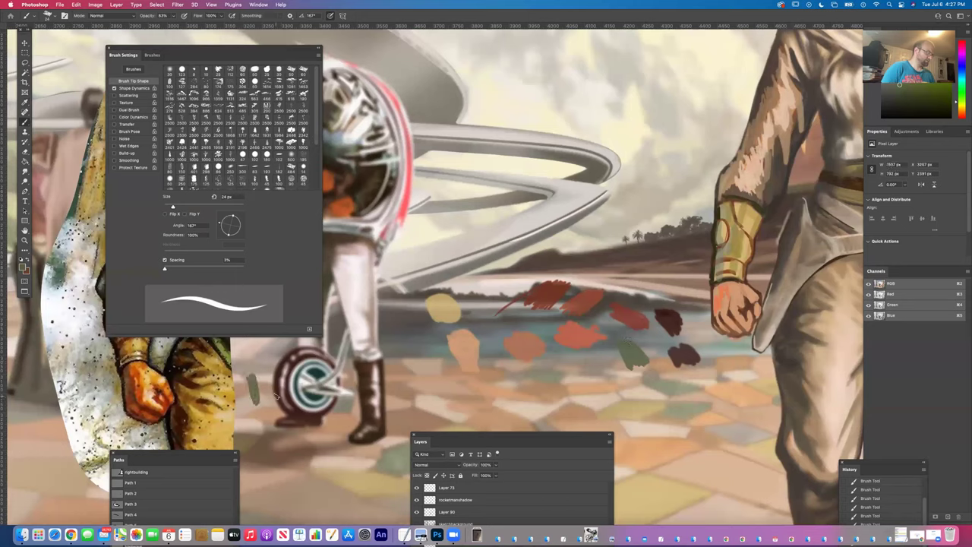
# Rework the outer edge of the woman's fist with short strokes, sampling a dark reddish brown for its shading.
pyautogui.moveTo(715, 290); pyautogui.dragTo(717, 323)
pyautogui.moveTo(716, 289); pyautogui.dragTo(719, 296)
pyautogui.click(25, 102)
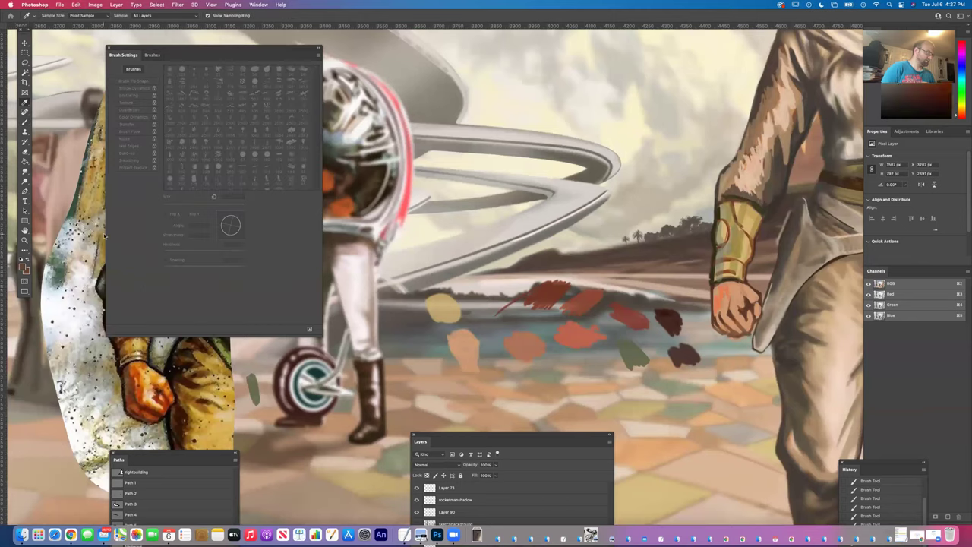
pyautogui.click(24, 121)
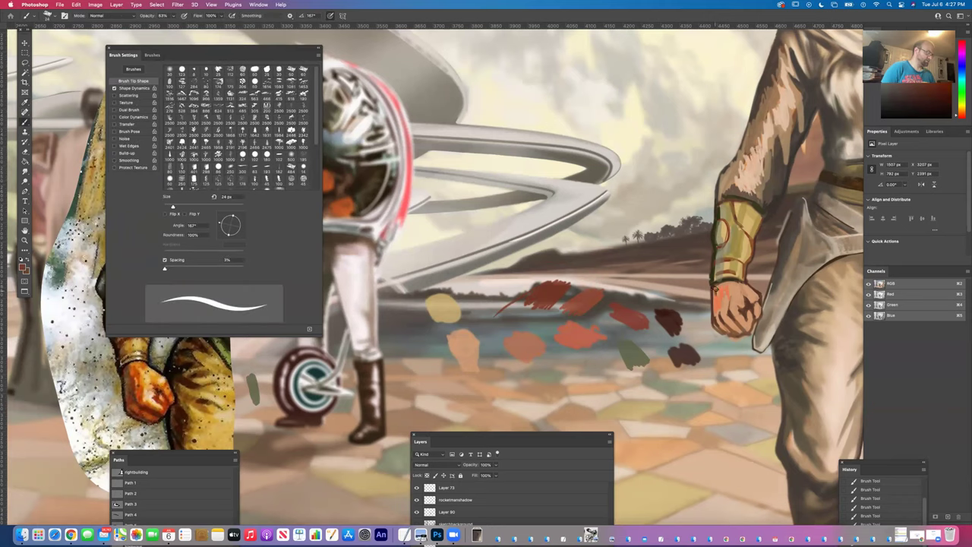
pyautogui.moveTo(718, 292); pyautogui.dragTo(716, 306)
# Change the reddish-brown foreground colour to a less saturated tone for the fist's shadows.
pyautogui.click(23, 266)
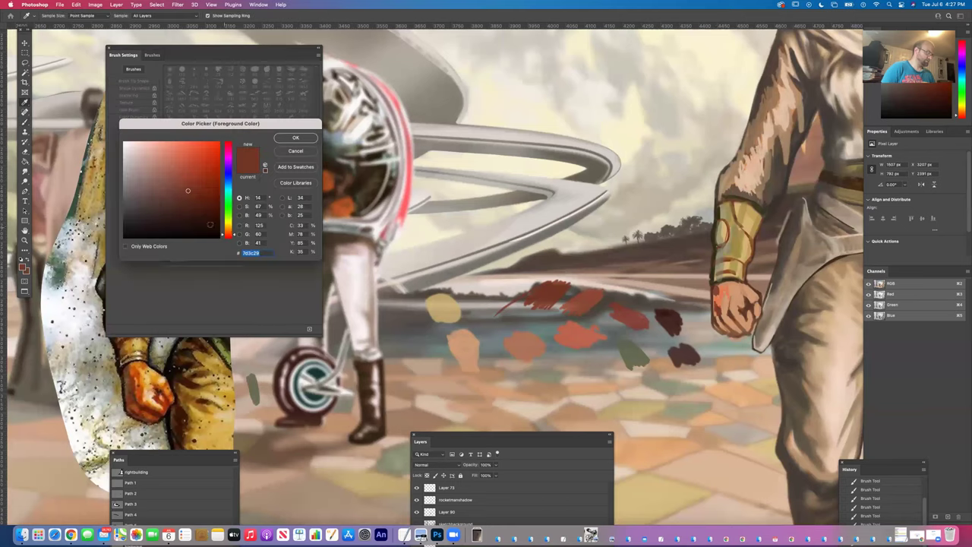
pyautogui.moveTo(188, 190)
pyautogui.mouseDown()
pyautogui.moveTo(167, 202)
pyautogui.moveTo(163, 194)
pyautogui.mouseUp()
pyautogui.click(296, 139)
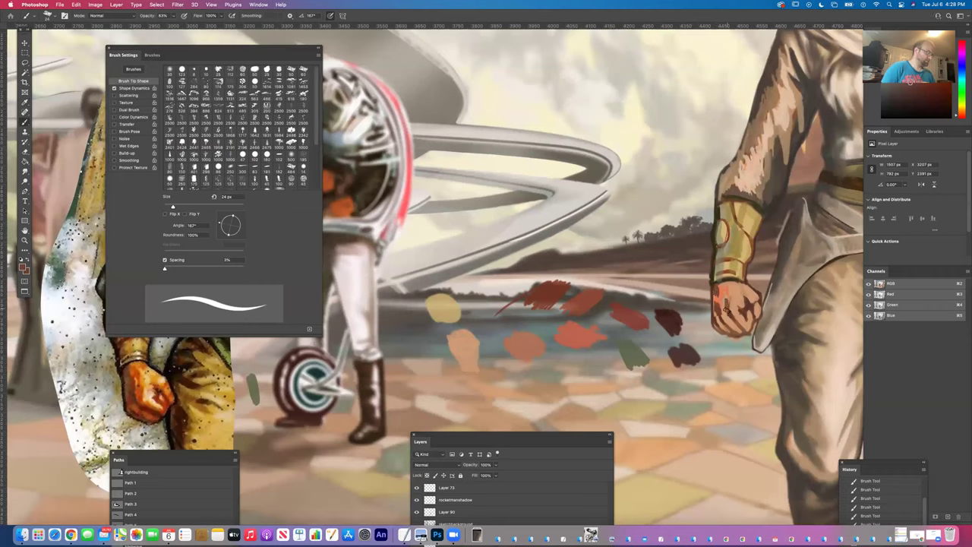
# Brush reddish-brown shading strokes onto the fingers and outer side of the woman's fist.
pyautogui.press('super+comma')
pyautogui.press('super+comma')
pyautogui.moveTo(718, 330)
pyautogui.mouseDown()
pyautogui.moveTo(743, 346)
pyautogui.moveTo(737, 319)
pyautogui.mouseUp()
pyautogui.click(726, 308)
# Sample a muted grey-green and glaze it over the fist's outer edge, reducing brush opacity to 47% and then 23%.
pyautogui.moveTo(174, 15); pyautogui.dragTo(161, 24)
pyautogui.click(24, 101)
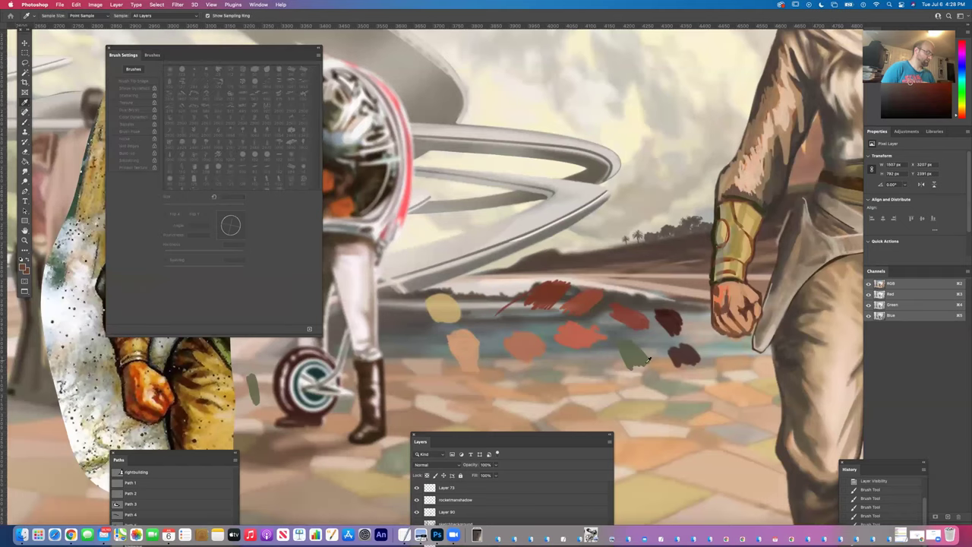
pyautogui.click(25, 122)
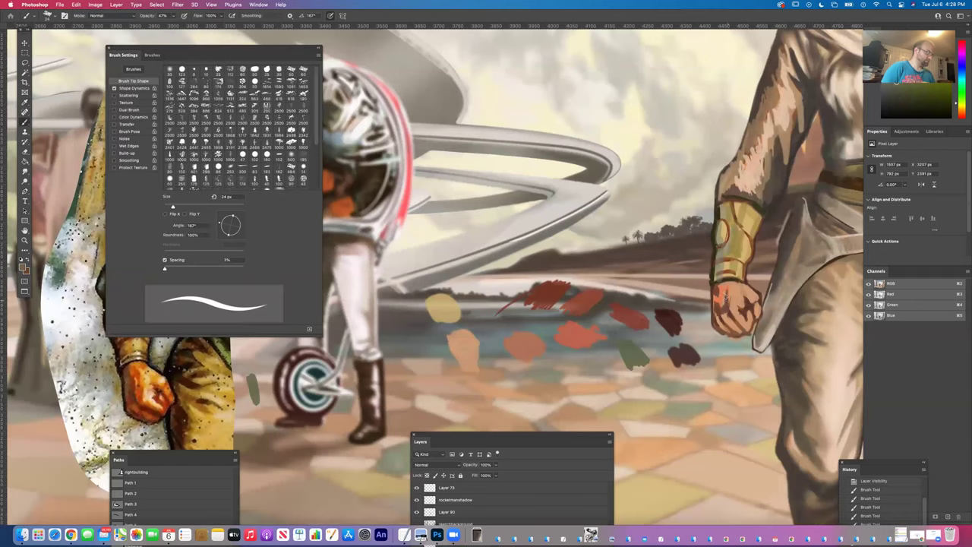
pyautogui.moveTo(719, 313); pyautogui.dragTo(714, 289)
pyautogui.moveTo(171, 22); pyautogui.dragTo(165, 23)
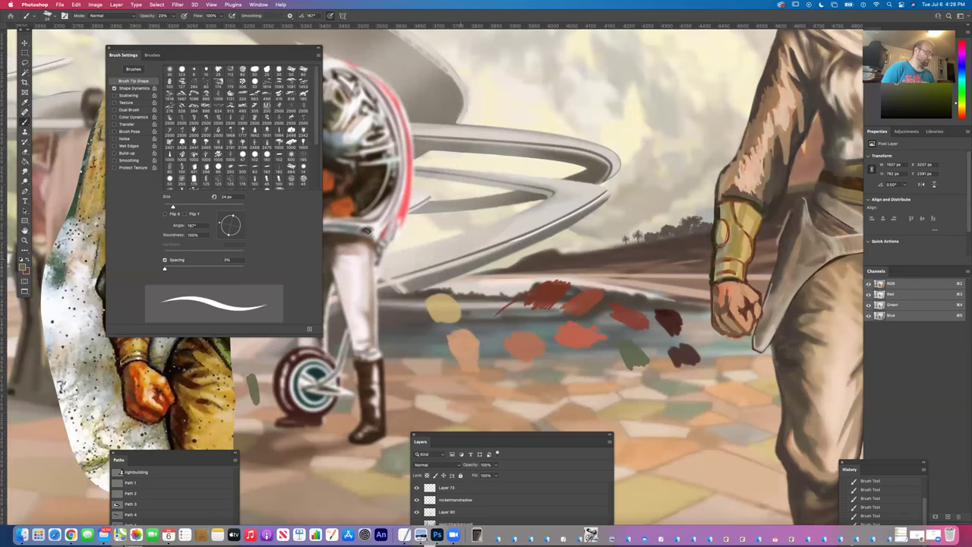
# Sample the coral red swatch and glaze short strokes over the back of the fist near the yellow cuff at 23% opacity.
pyautogui.press('i')
pyautogui.click(569, 330)
pyautogui.press('b')
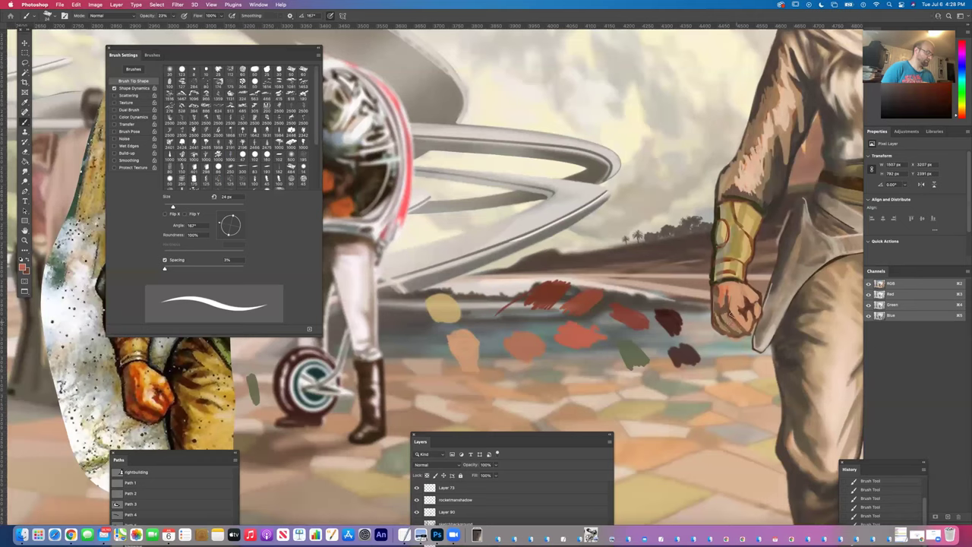
pyautogui.hotkey('shift', 'h')
pyautogui.click(728, 294)
pyautogui.click(742, 288)
pyautogui.click(742, 286)
pyautogui.click(735, 284)
pyautogui.click(733, 284)
# Sample the pale yellow swatch and change the foreground colour to a brighter, more saturated golden yellow for brushing.
pyautogui.press('i')
pyautogui.click(446, 307)
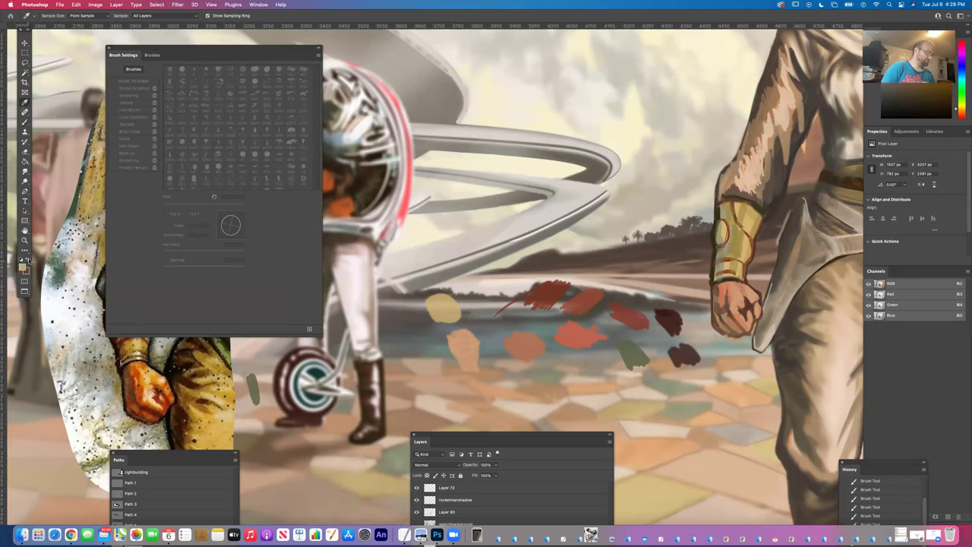
pyautogui.click(27, 260)
pyautogui.moveTo(221, 228); pyautogui.dragTo(222, 230)
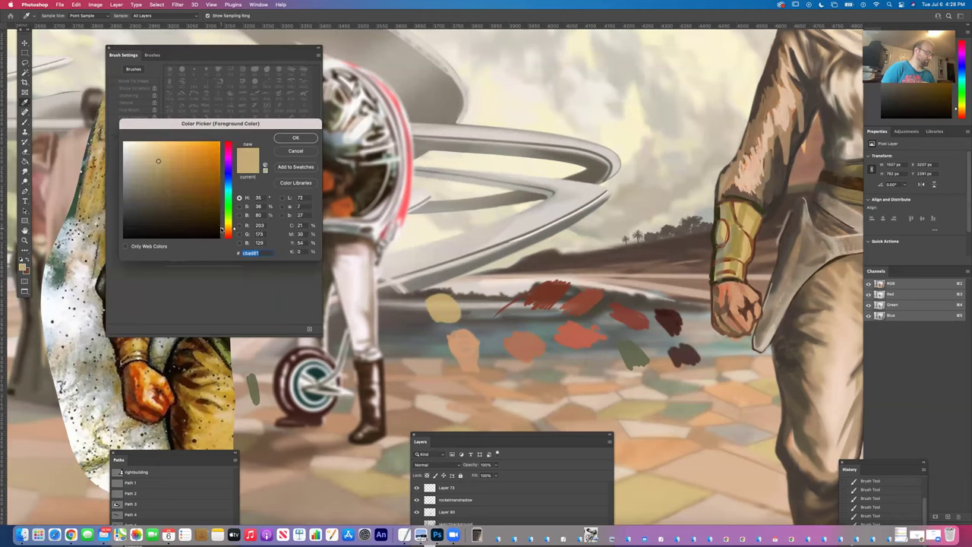
pyautogui.moveTo(164, 155); pyautogui.dragTo(175, 148)
pyautogui.click(293, 138)
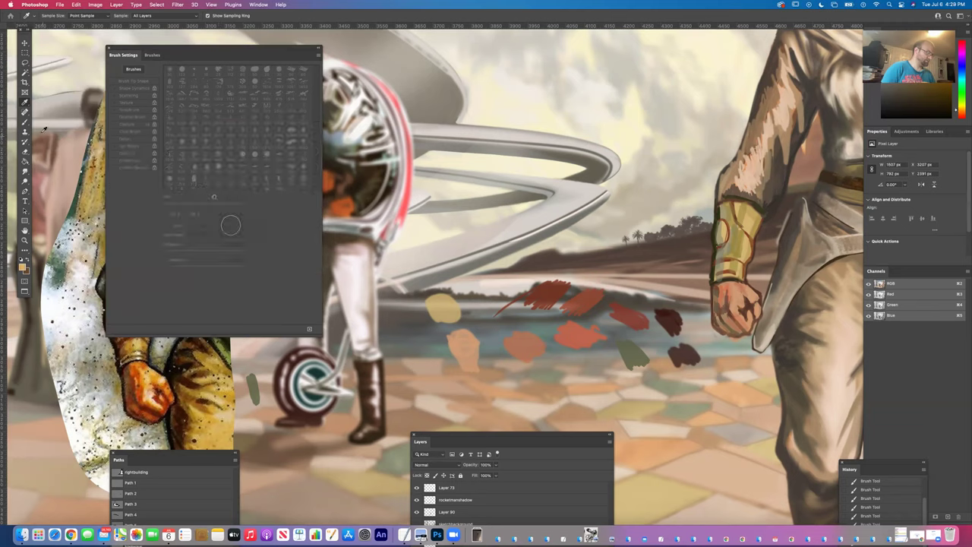
pyautogui.press('b')
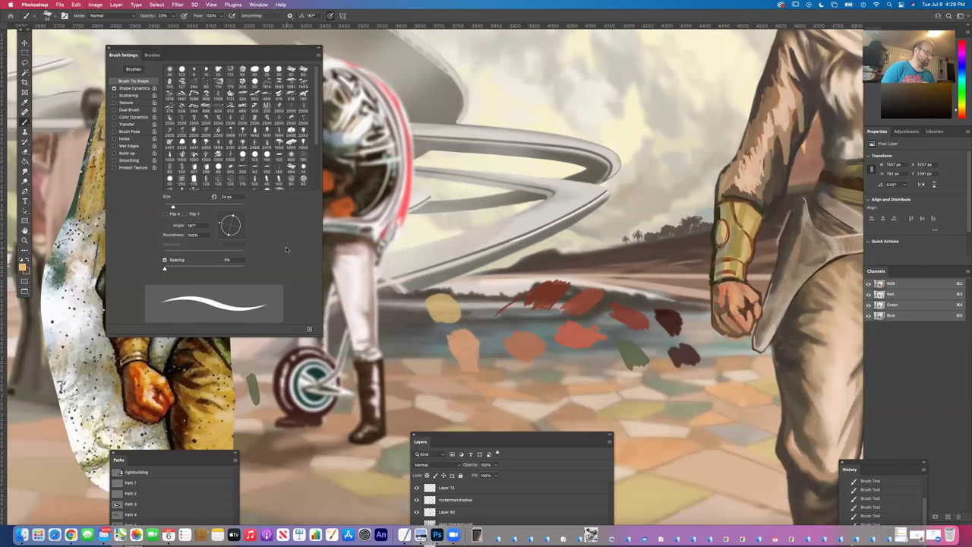
# Rework the fist's fingers and back of the hand with sampled coral and darker reddish tones at 82% brush opacity.
pyautogui.click(25, 102)
pyautogui.click(575, 329)
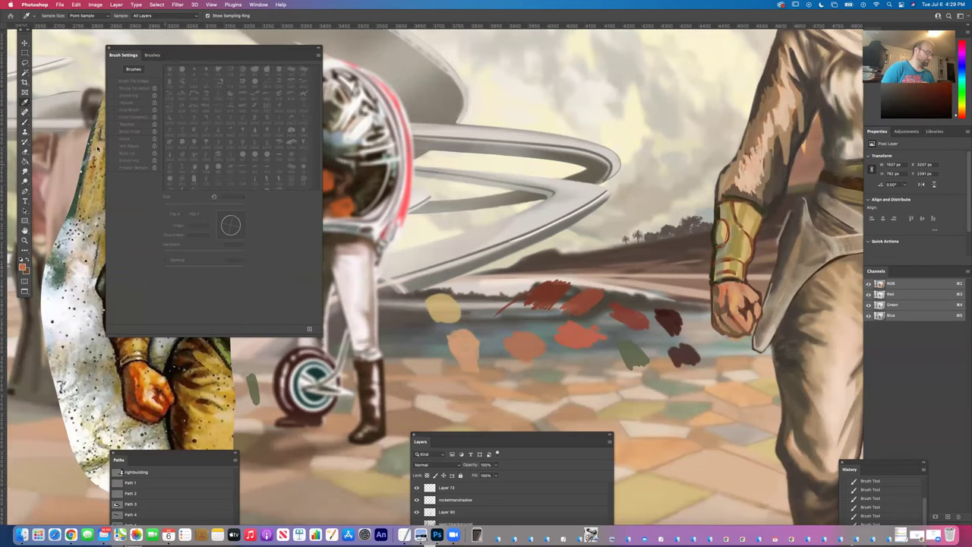
pyautogui.press('b')
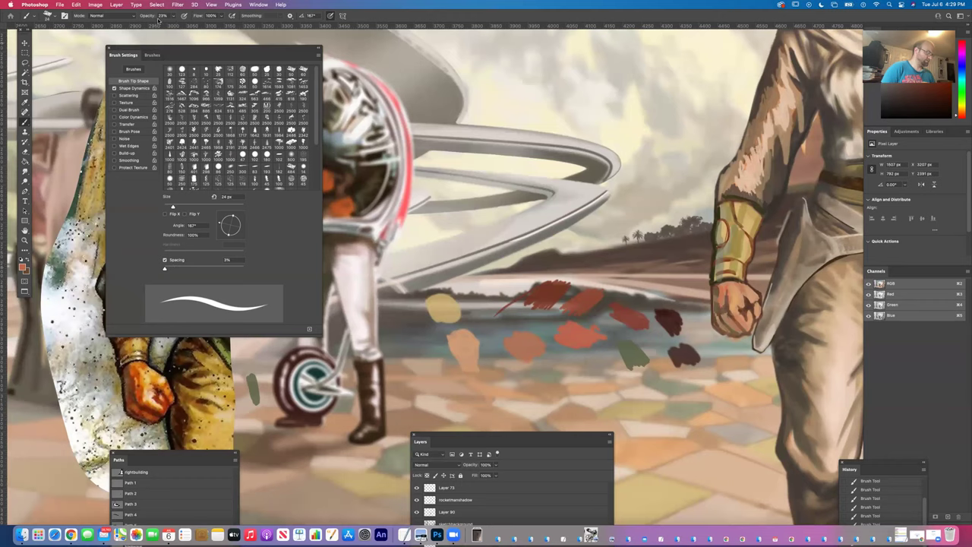
pyautogui.moveTo(173, 16); pyautogui.dragTo(185, 26)
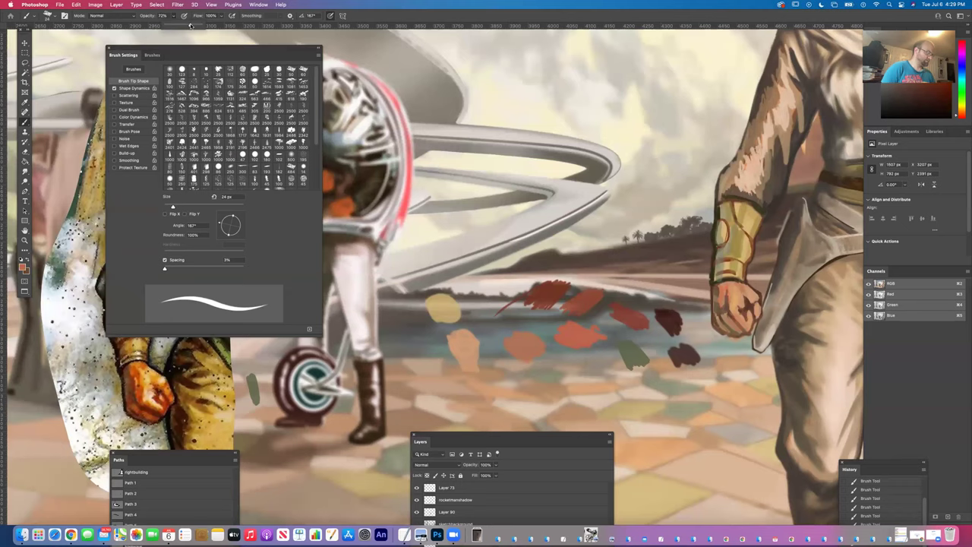
pyautogui.moveTo(194, 25); pyautogui.dragTo(186, 25)
pyautogui.click(745, 318)
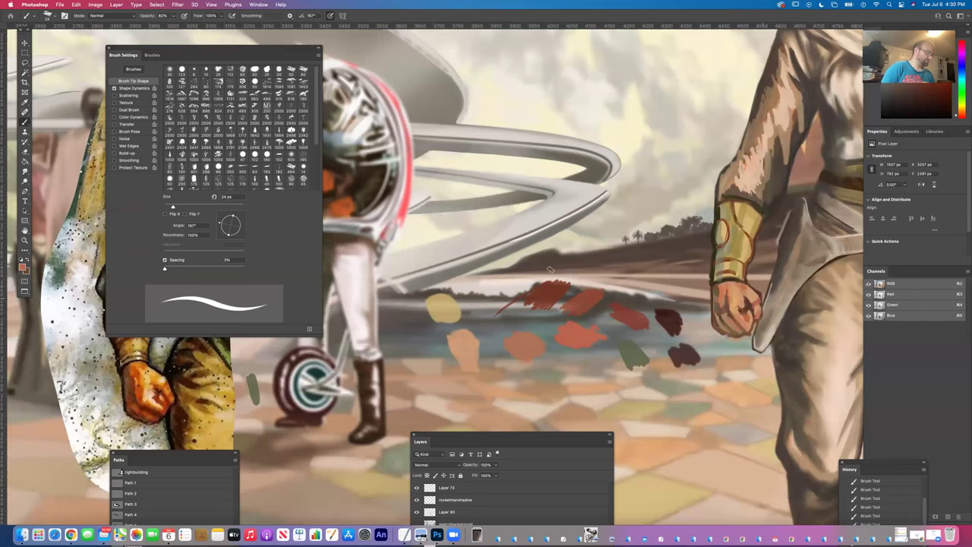
pyautogui.moveTo(748, 307); pyautogui.dragTo(733, 280)
pyautogui.click(25, 103)
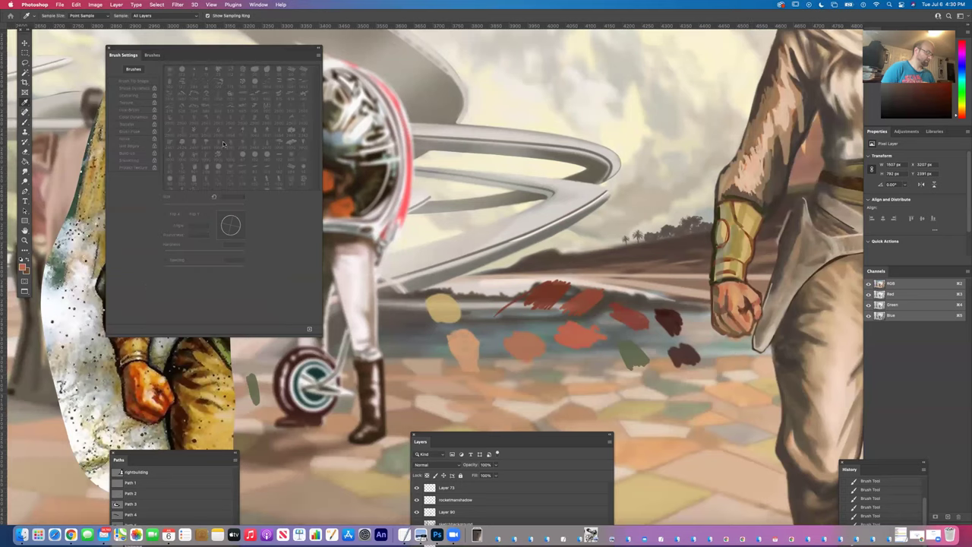
pyautogui.press('b')
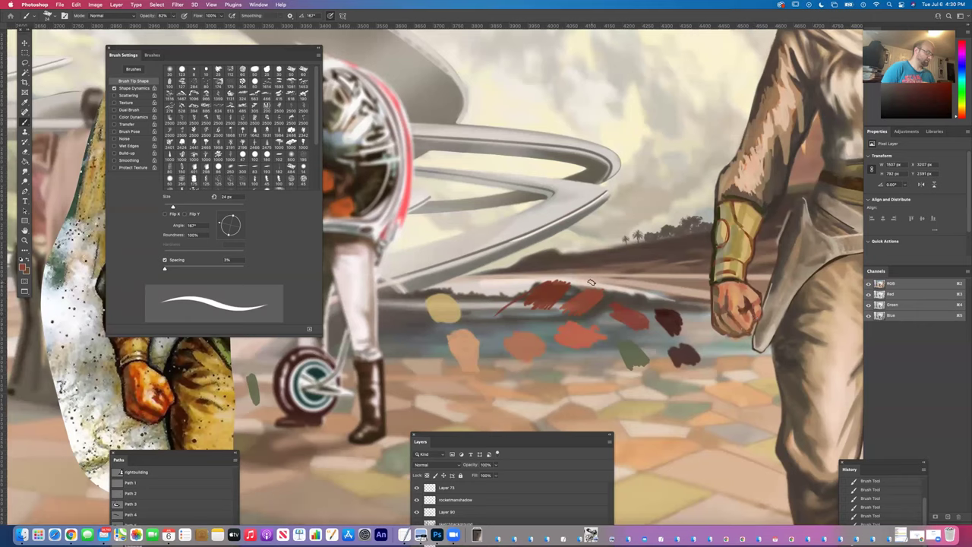
# Mix a bright orange, #ea6632, as the foreground colour for the brush.
pyautogui.click(25, 102)
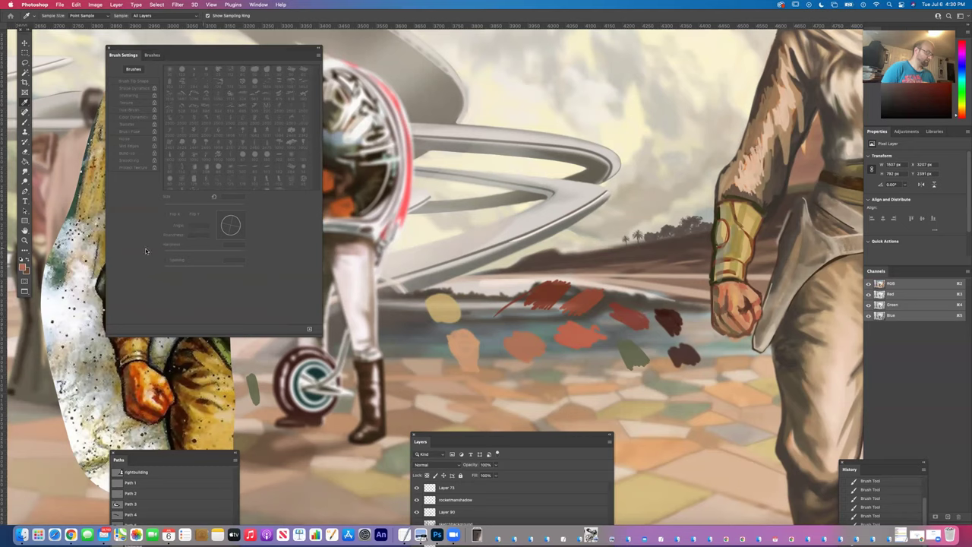
pyautogui.click(23, 268)
pyautogui.moveTo(222, 237); pyautogui.dragTo(222, 234)
pyautogui.click(185, 155)
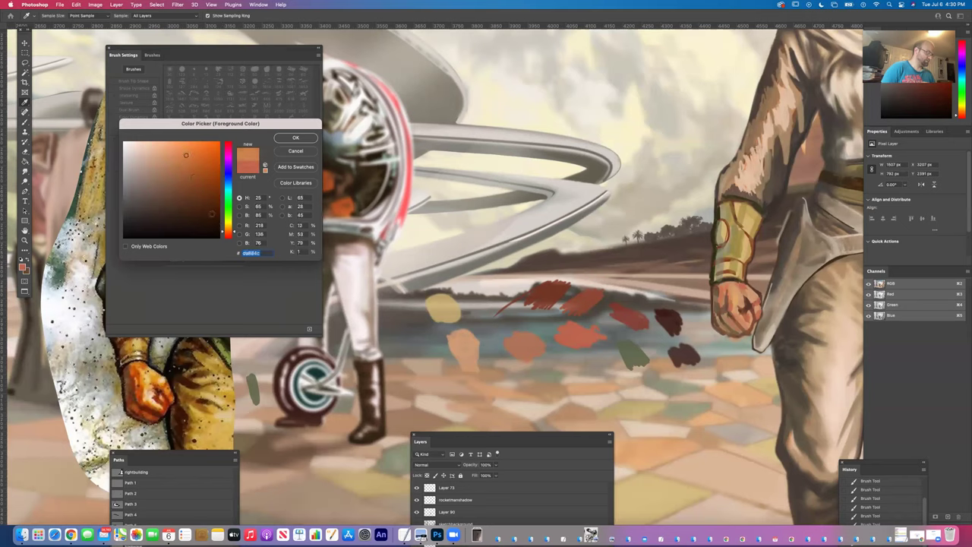
pyautogui.moveTo(223, 234); pyautogui.dragTo(223, 235)
pyautogui.click(194, 152)
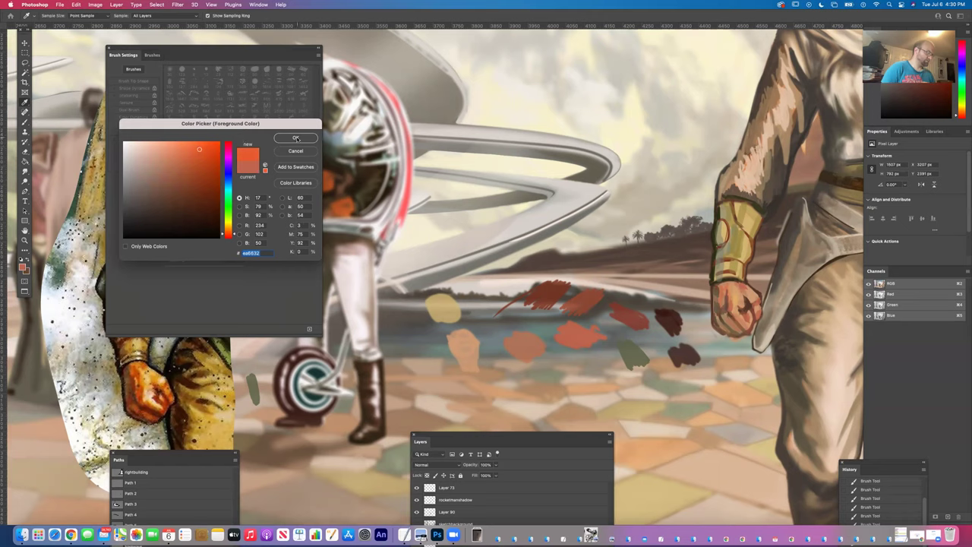
pyautogui.click(279, 137)
pyautogui.click(23, 120)
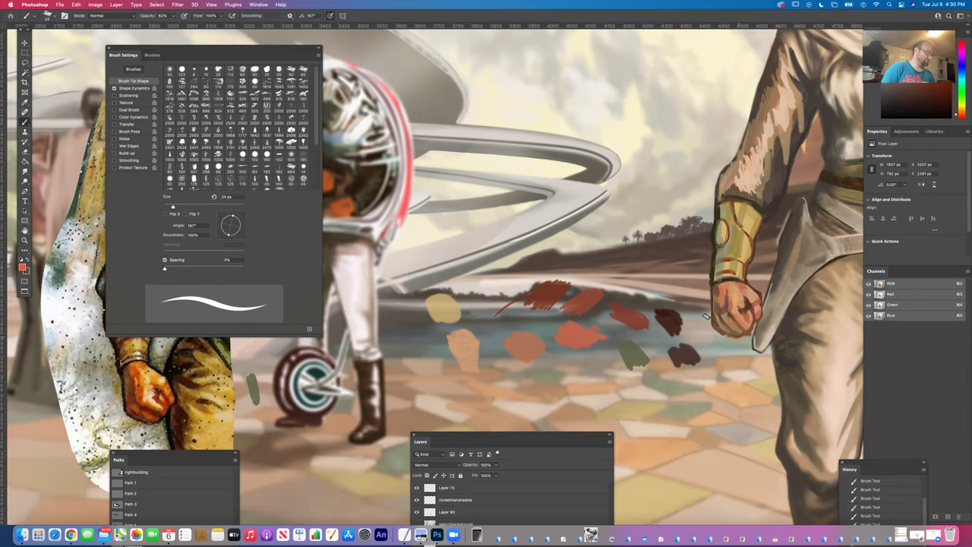
# Tone the orange down to a darker, less saturated shade and brush accents over the fist's knuckles and wrist.
pyautogui.click(23, 267)
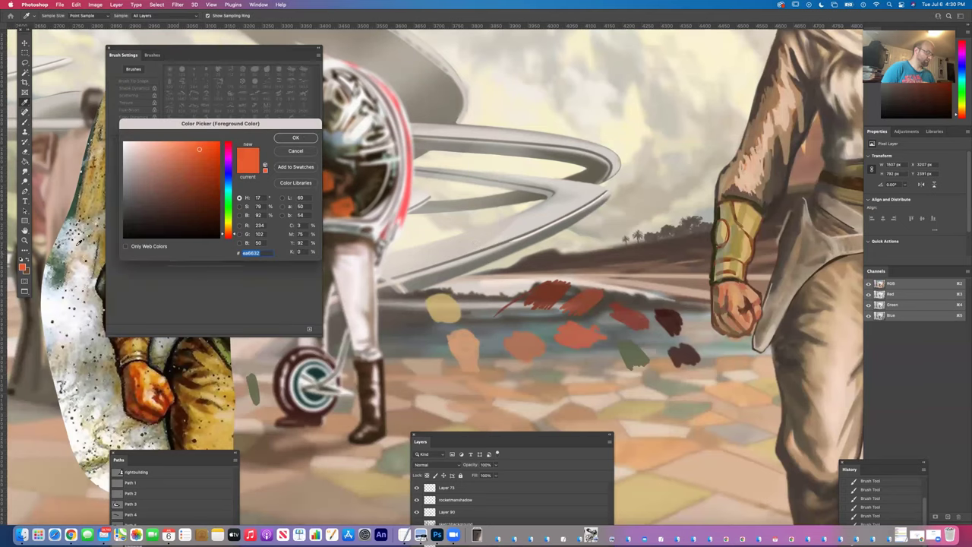
pyautogui.click(187, 163)
pyautogui.click(295, 137)
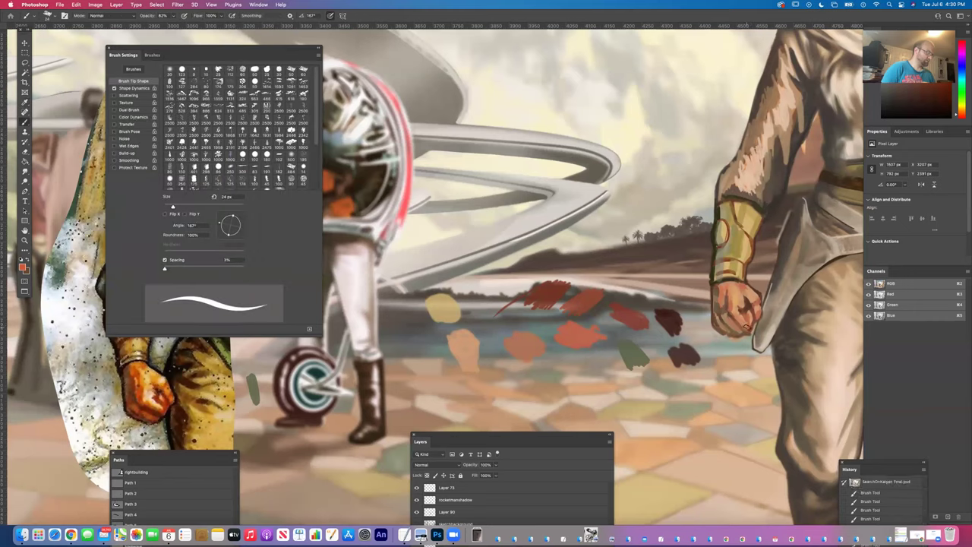
pyautogui.moveTo(752, 316)
pyautogui.mouseDown()
pyautogui.moveTo(657, 270)
pyautogui.moveTo(733, 304)
pyautogui.mouseUp()
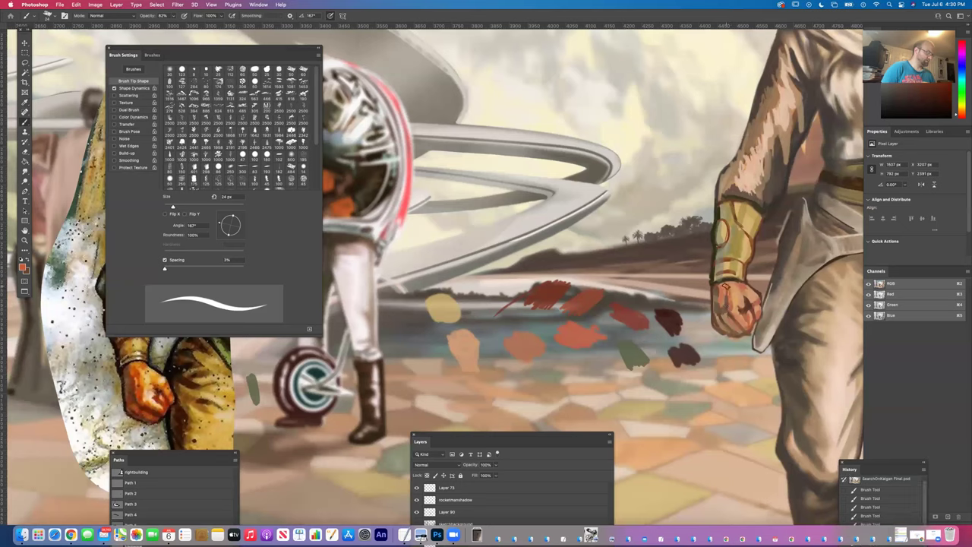
pyautogui.moveTo(723, 285); pyautogui.dragTo(722, 287)
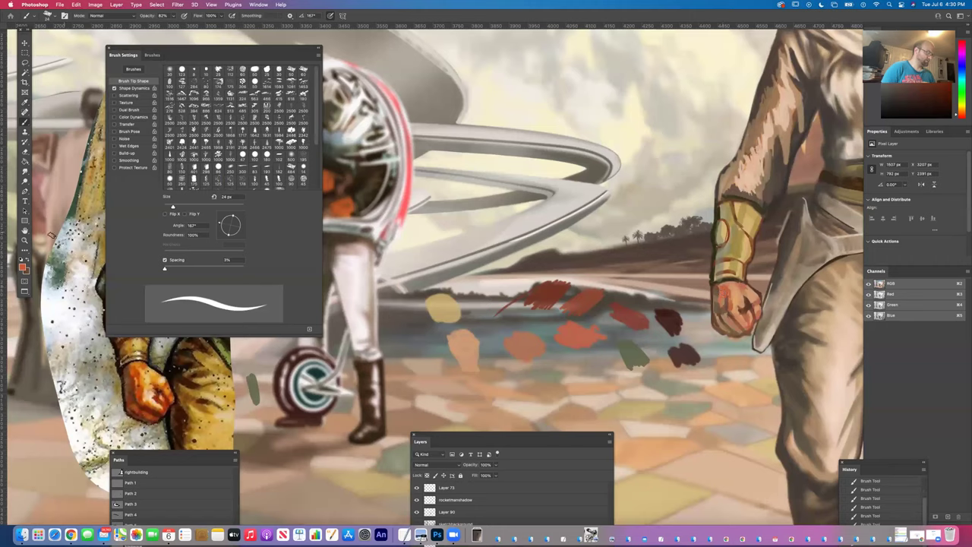
# Sample an orange-brown from the reference hand, lighten it to a soft orange, and set the brush tip angle to -86°.
pyautogui.press('i')
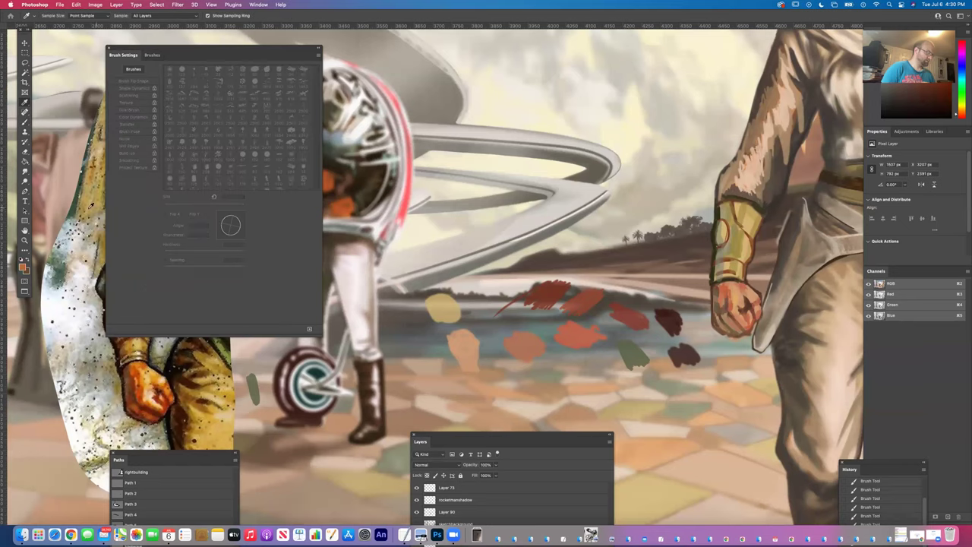
pyautogui.click(22, 267)
pyautogui.click(173, 157)
pyautogui.click(293, 138)
pyautogui.press('b')
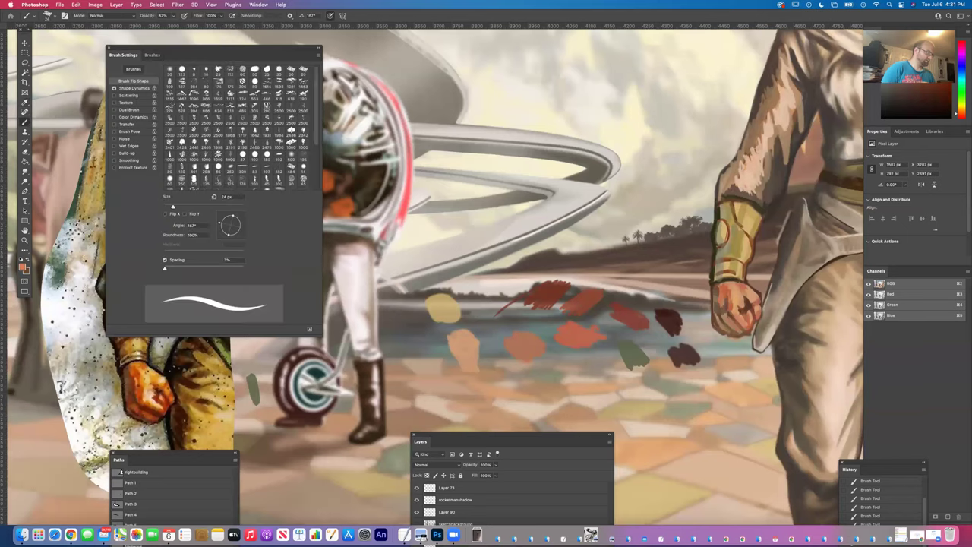
pyautogui.click(220, 226)
pyautogui.moveTo(220, 226); pyautogui.dragTo(232, 236)
# Examine the whole walking woman, comparing the painted fist and unfinished arm with the rest of the scene.
pyautogui.hscroll(5, 721, 302)
pyautogui.scroll(3, 721, 303)
pyautogui.scroll(-2, 663, 297)
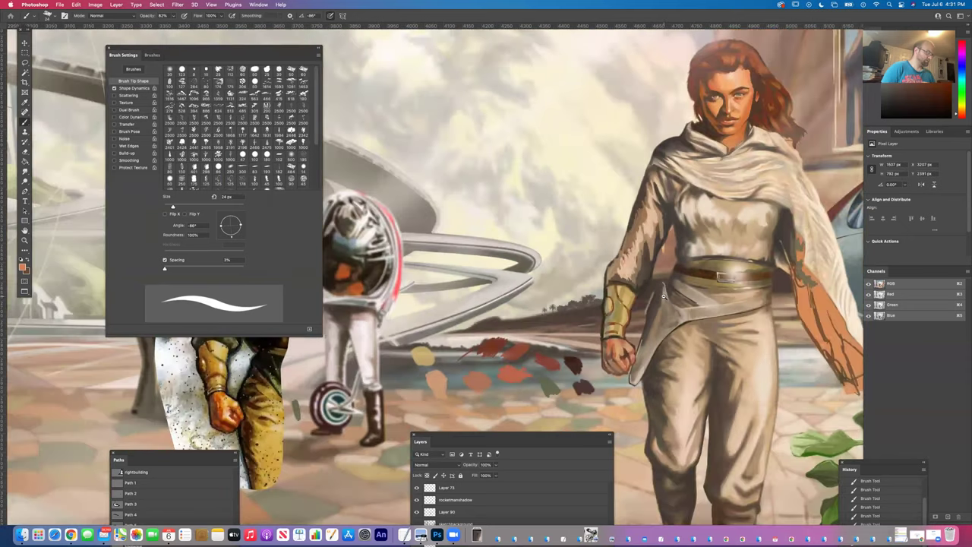
pyautogui.hscroll(3, 573, 321)
pyautogui.scroll(3, 573, 321)
pyautogui.scroll(-2, 572, 321)
pyautogui.hscroll(2, 573, 320)
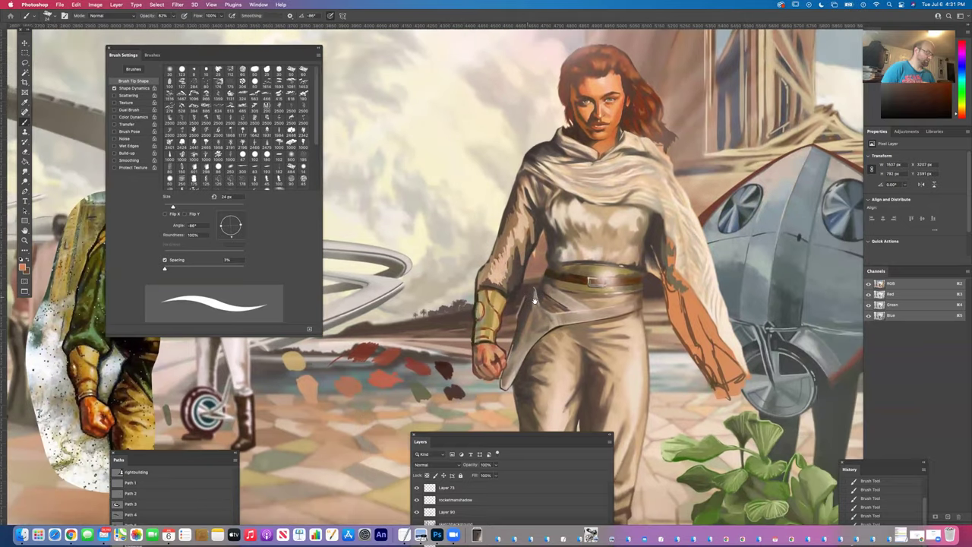
pyautogui.scroll(-2, 566, 311)
pyautogui.scroll(-1, 557, 271)
pyautogui.hscroll(-1, 557, 271)
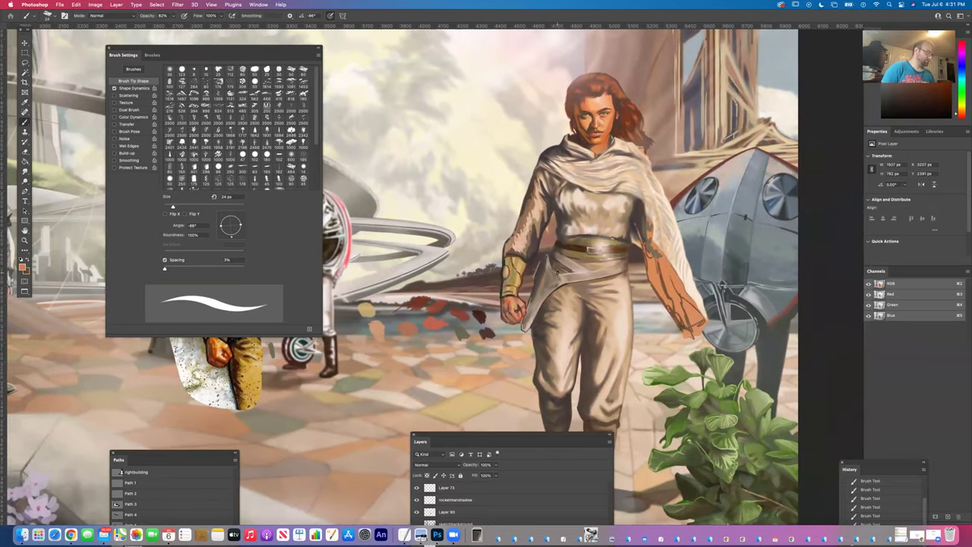